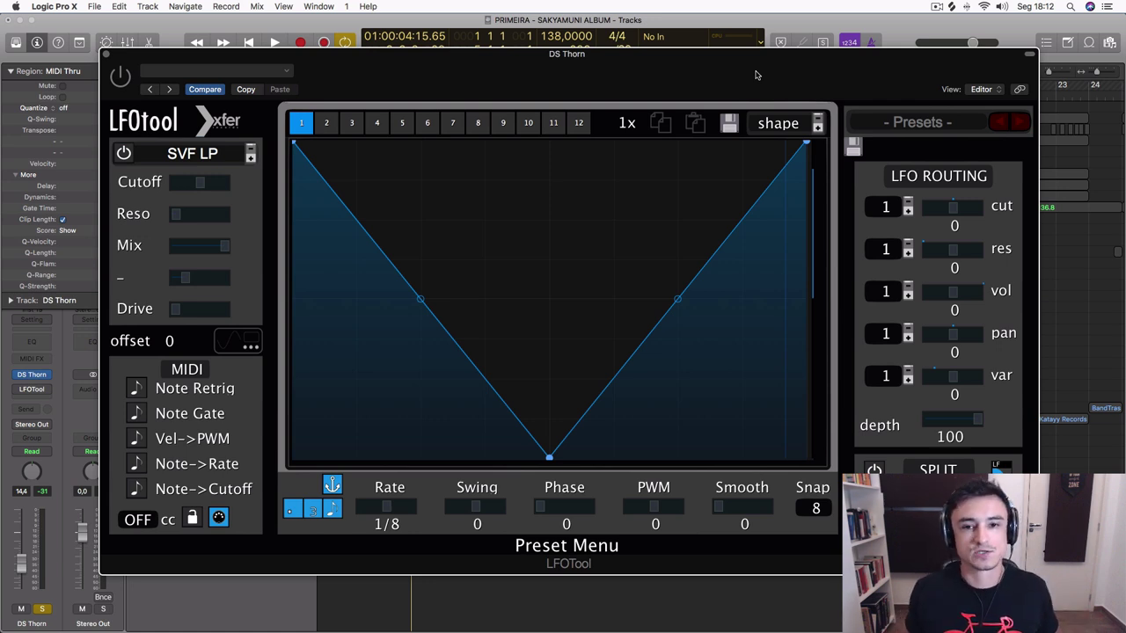
Step: Resize and reposition the LFOTool plugin window until its whole interface fits beside the arrangement
left_click_drag(738, 58, 796, 78)
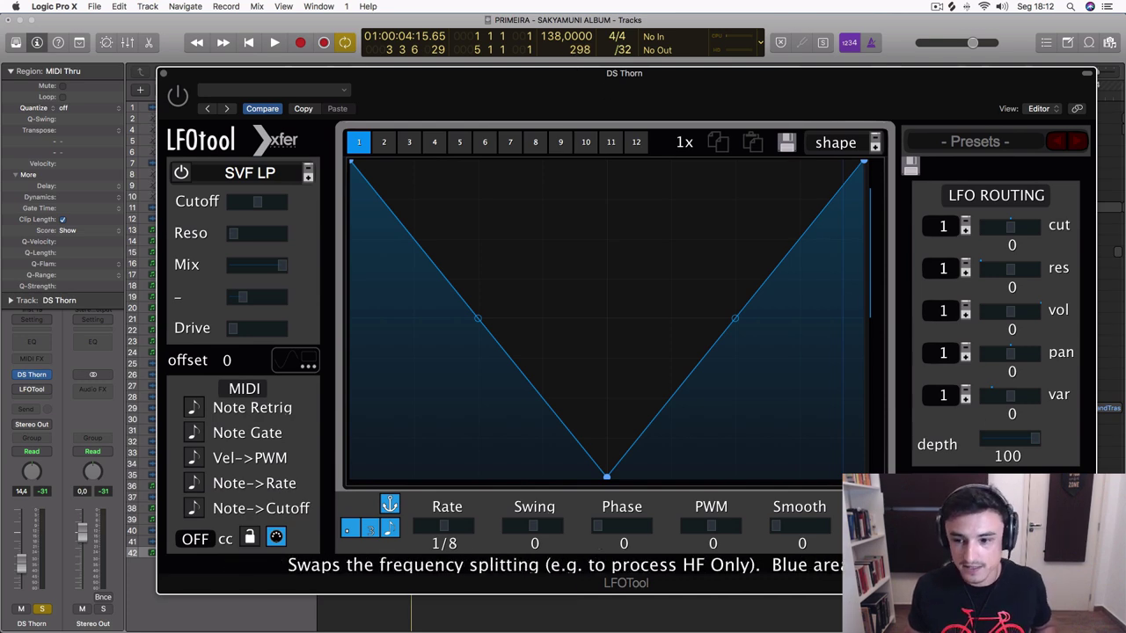
left_click_drag(840, 552, 1031, 561)
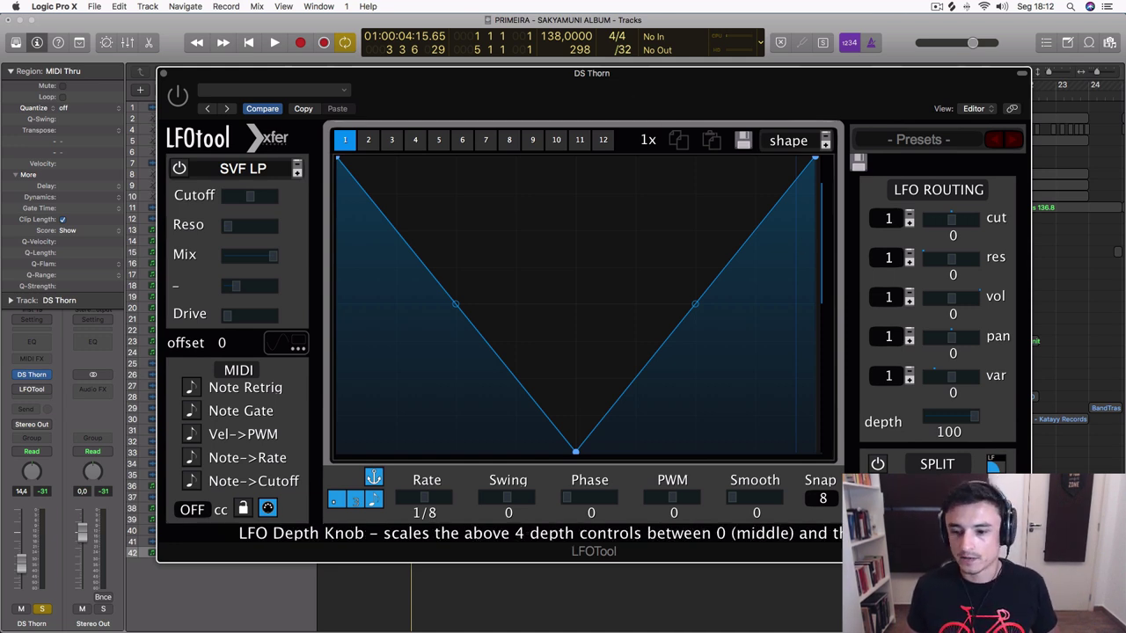
left_click_drag(1030, 562, 817, 452)
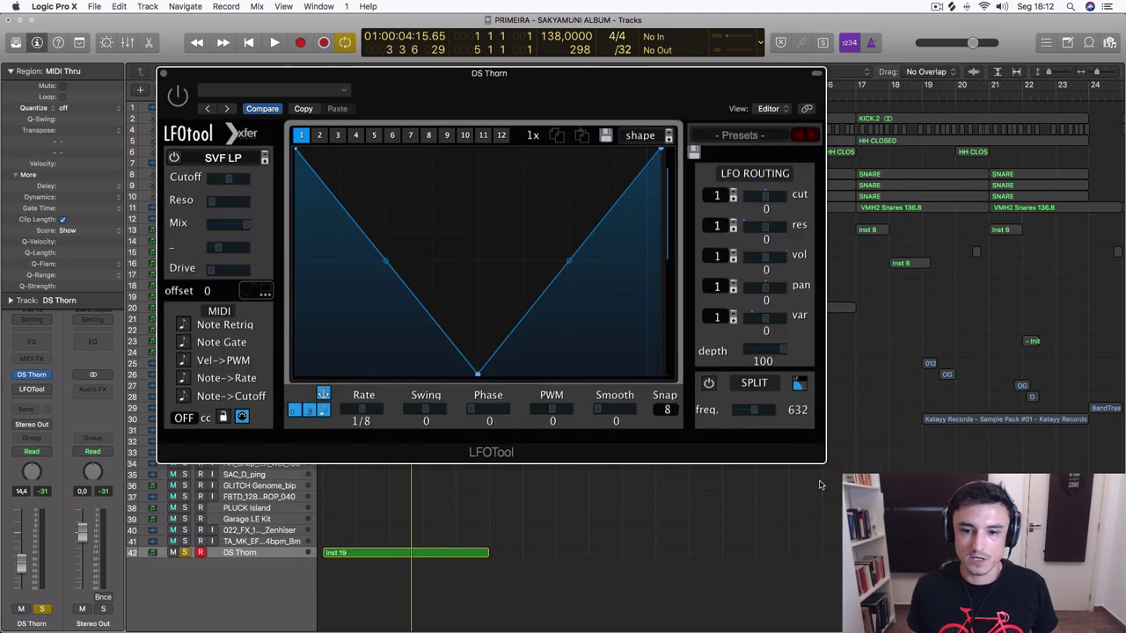
left_click_drag(646, 91, 559, 62)
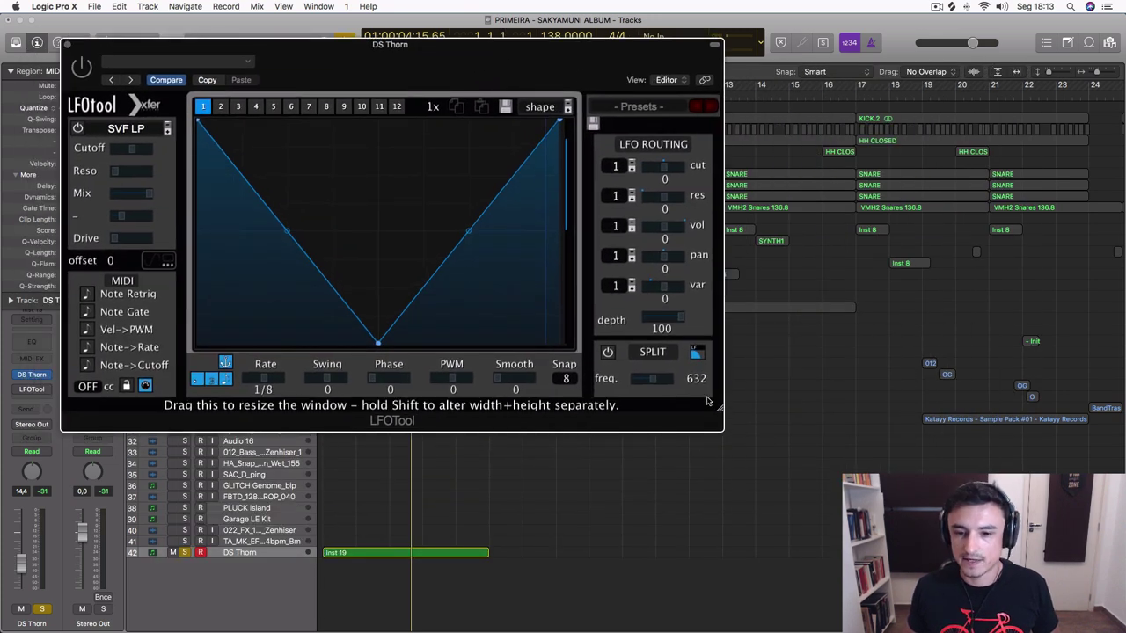
left_click_drag(719, 411, 789, 457)
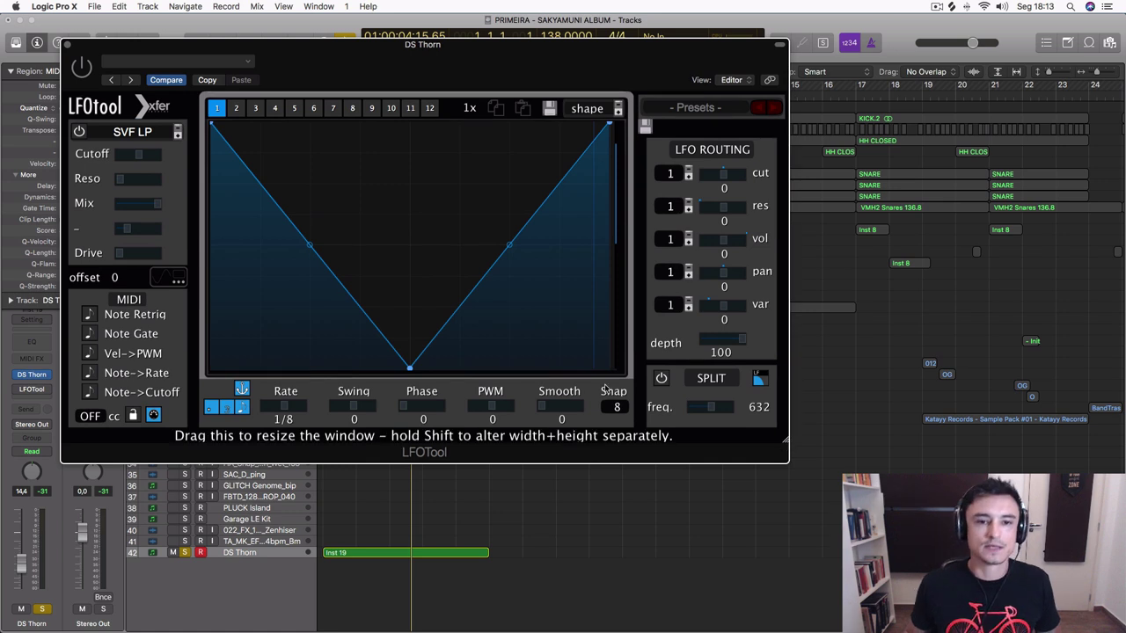
left_click_drag(447, 82, 554, 77)
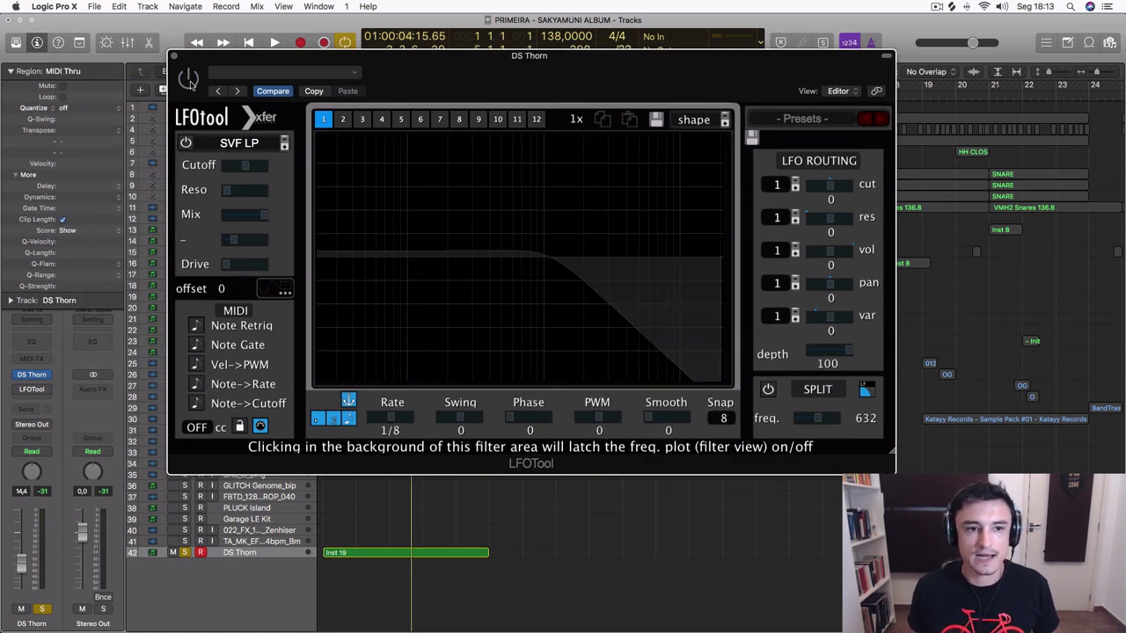
Step: Raise the DS Thorn channel volume to about -1.0 dB while the region plays, and stop playback
key("space")
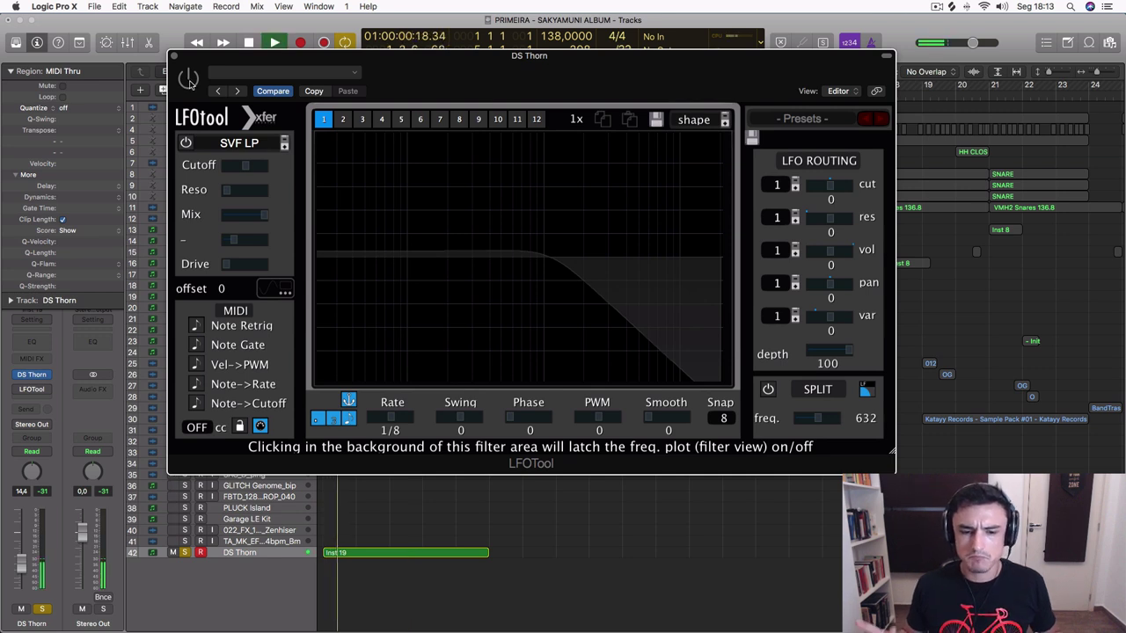
left_click_drag(21, 562, 21, 539)
key("space")
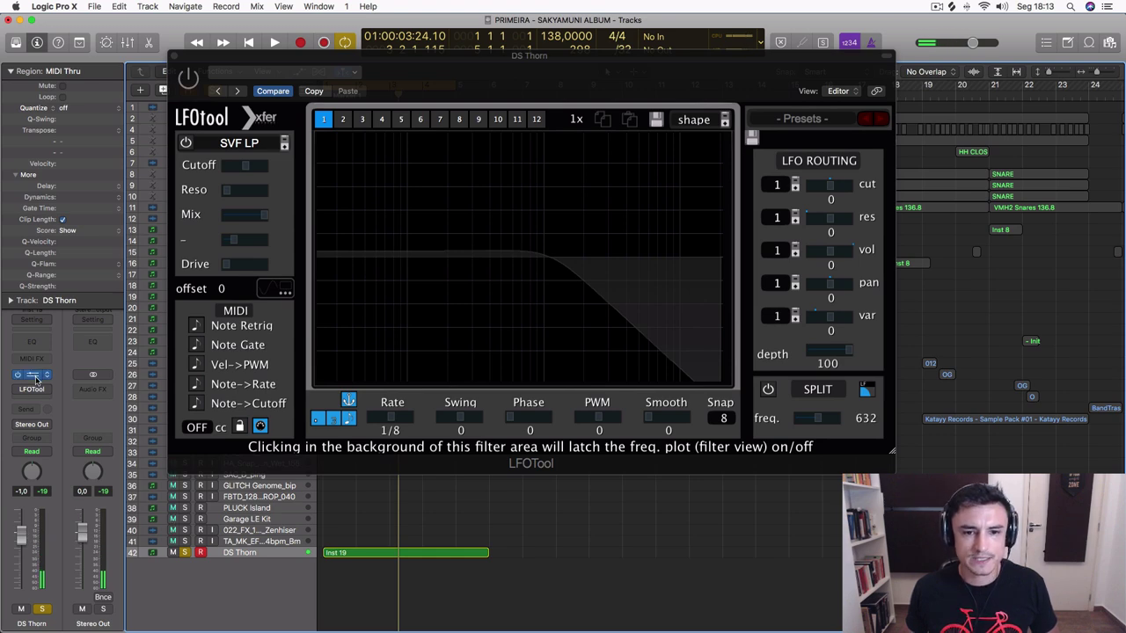
Step: Open the Thorn synth of the DS Thorn channel to view its patch settings, and close it again
left_click(37, 378)
left_click_drag(331, 65, 329, 23)
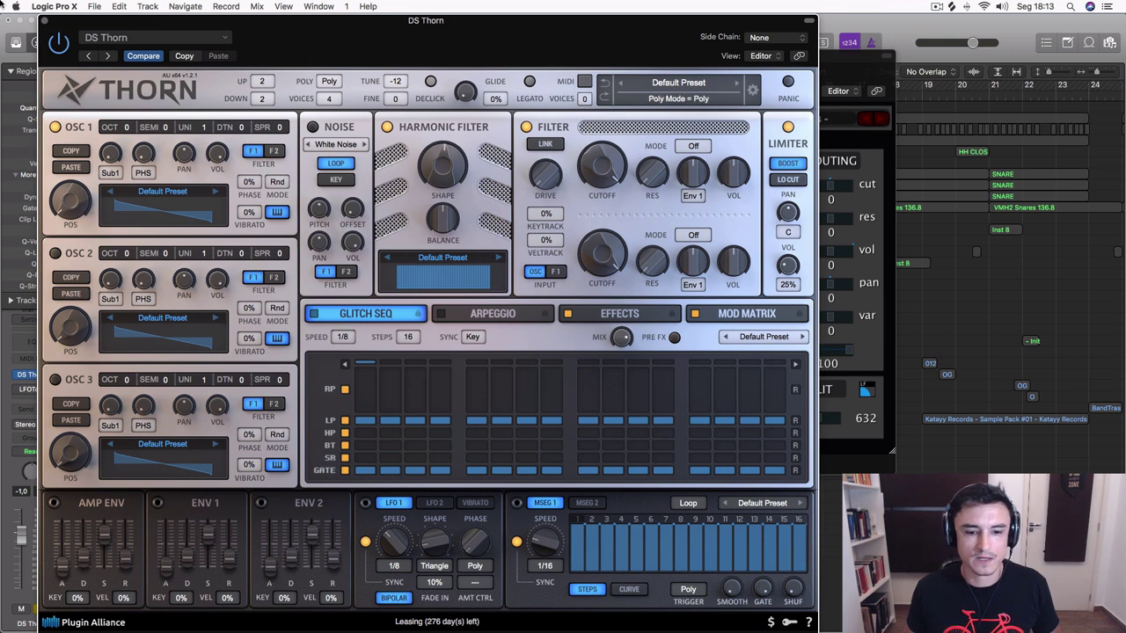
left_click(44, 20)
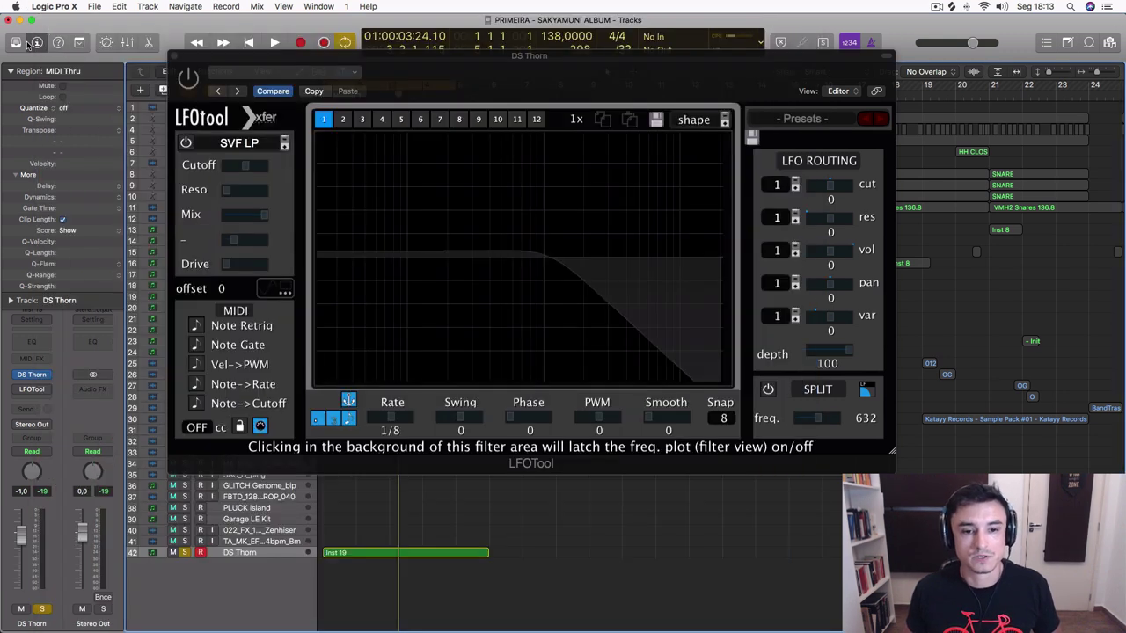
Step: Audition the DS Thorn region with its channel volume at -0.3 dB, and switch on the LFOTool insert
key("space")
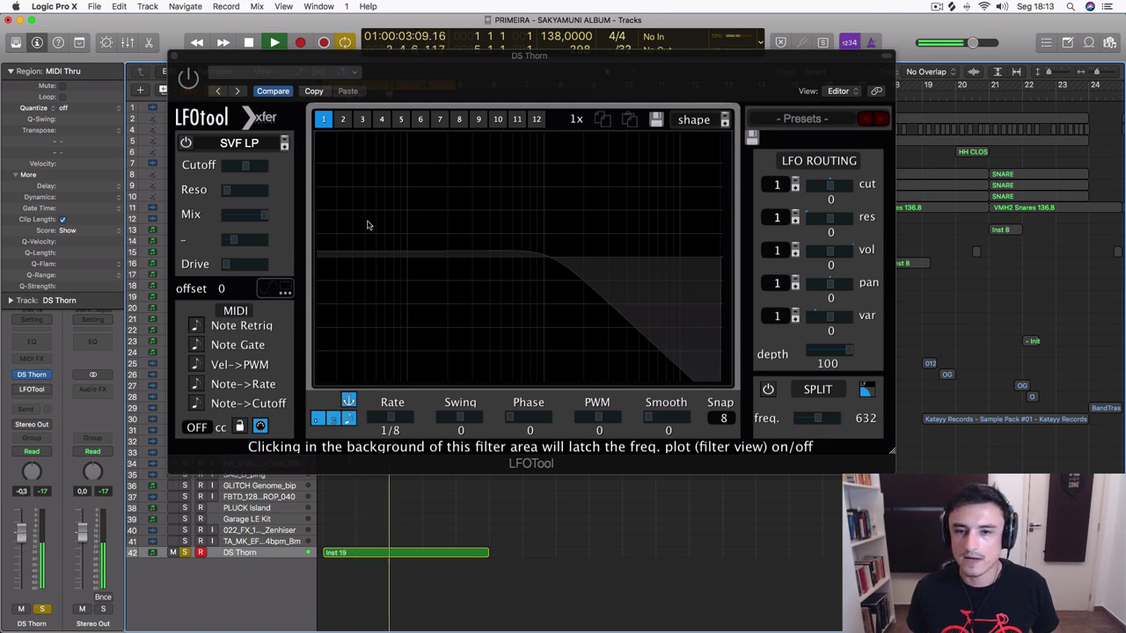
key("space")
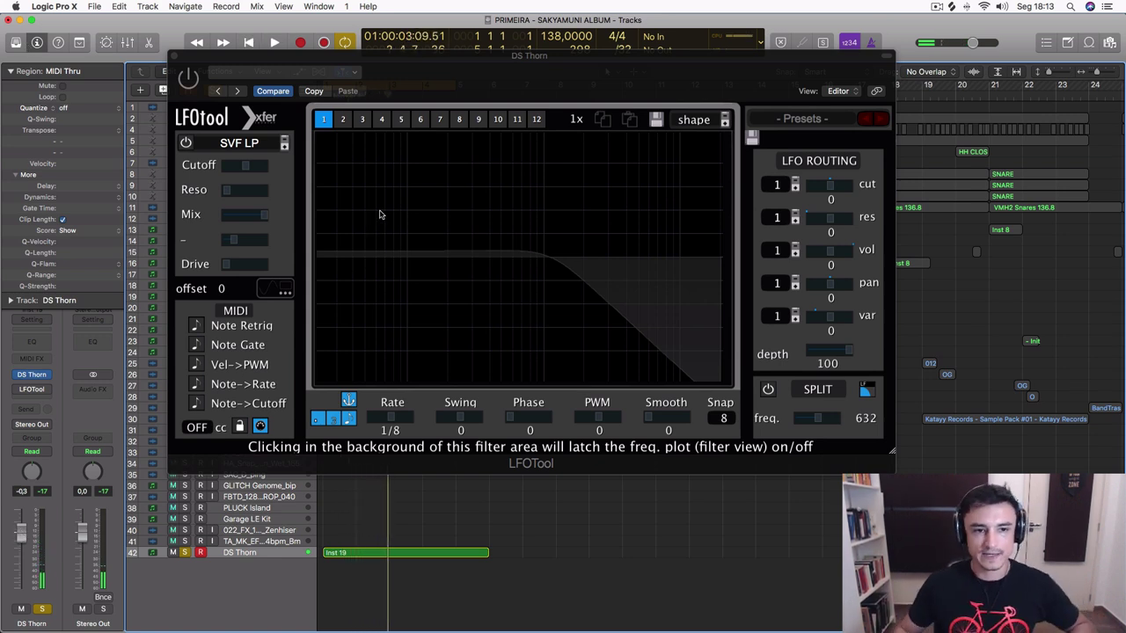
left_click(372, 211)
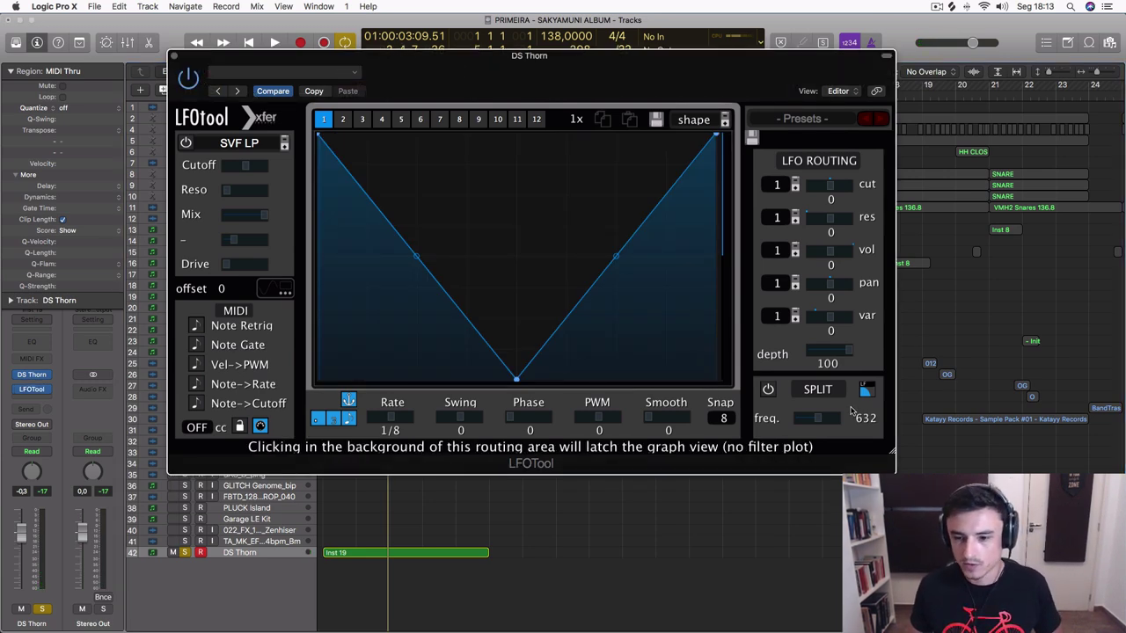
Step: Move the LFOTool window and enlarge it slightly while the region plays
left_click_drag(547, 74, 498, 47)
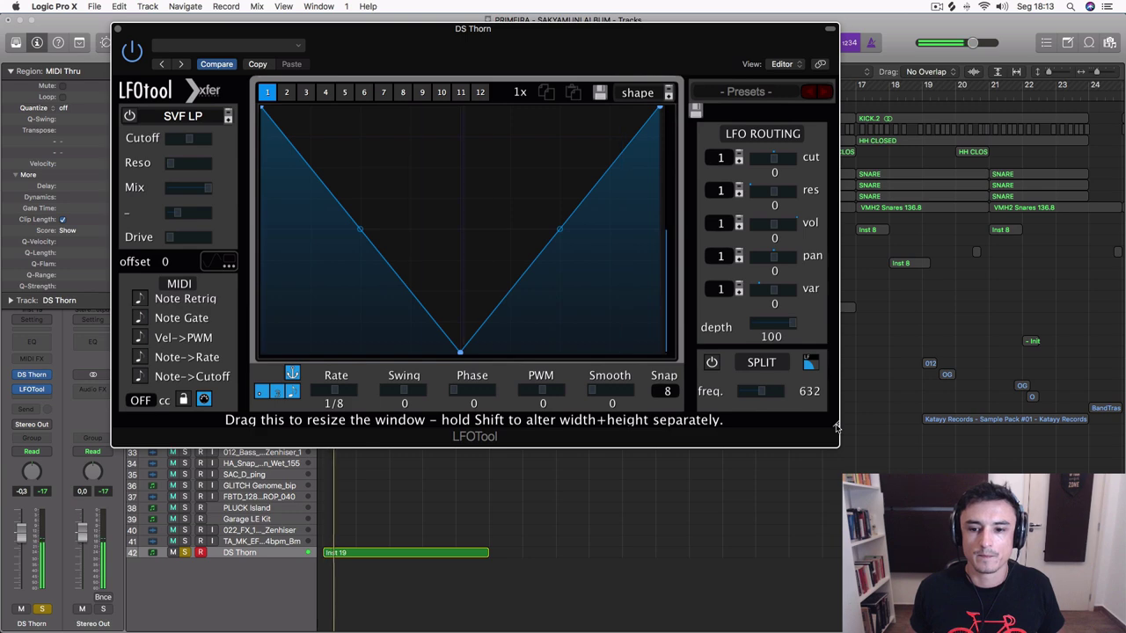
left_click_drag(848, 446, 851, 453)
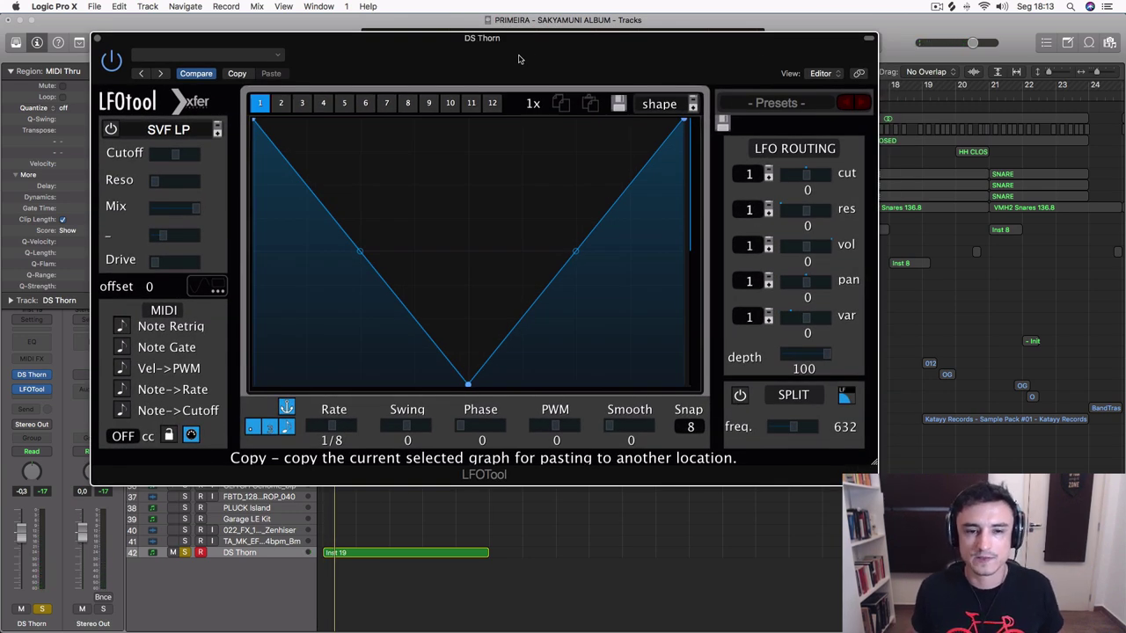
mouse_move(145, 132)
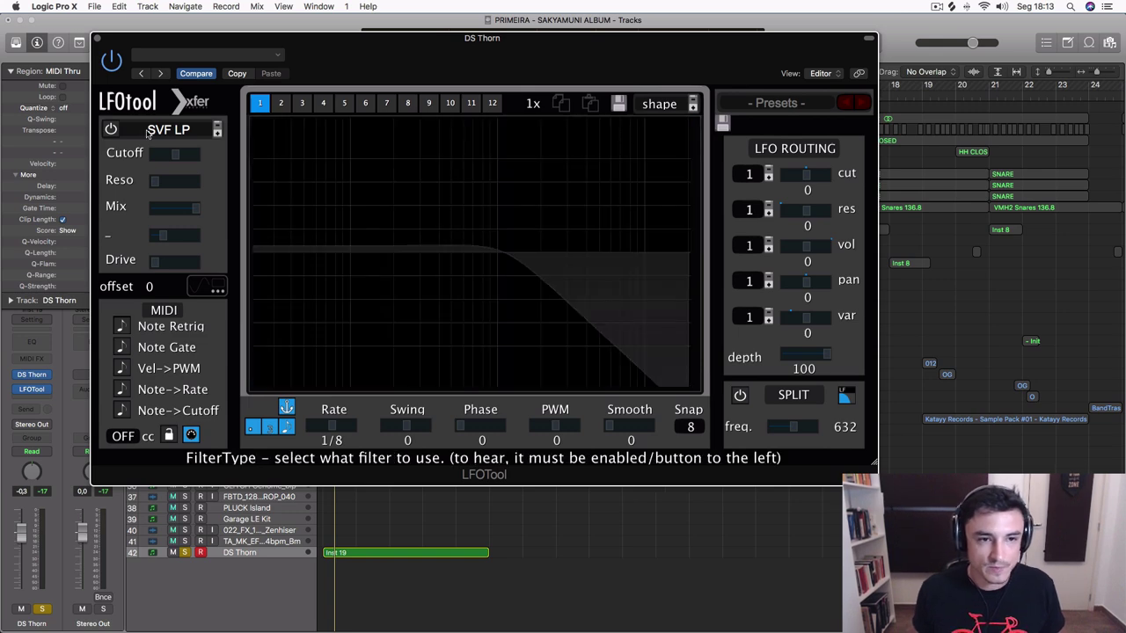
left_click(147, 133)
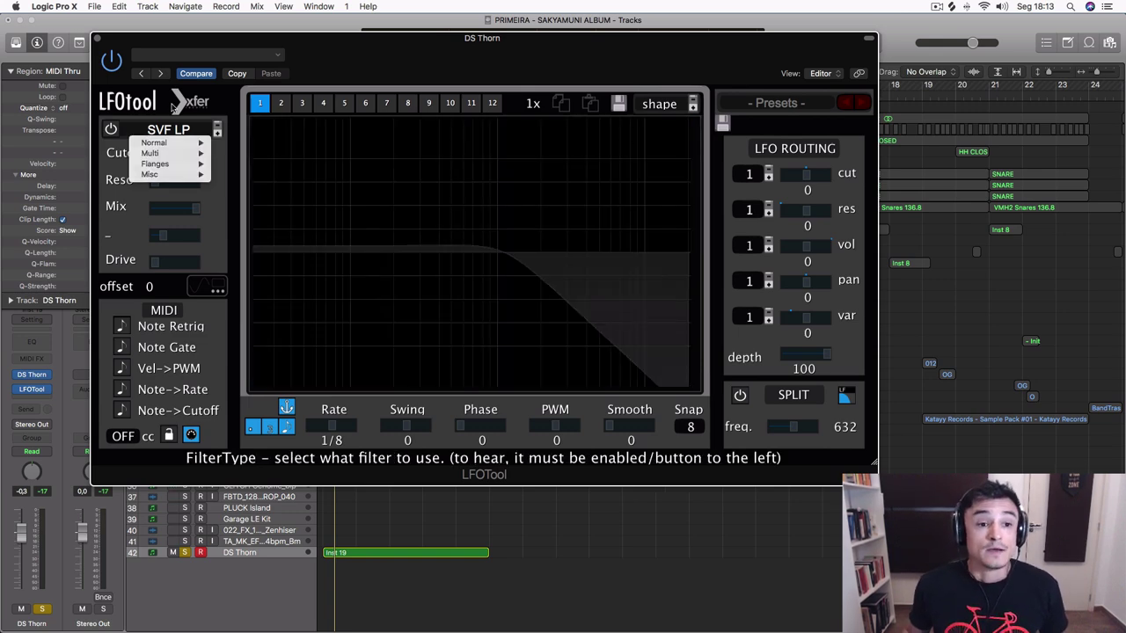
left_click(174, 108)
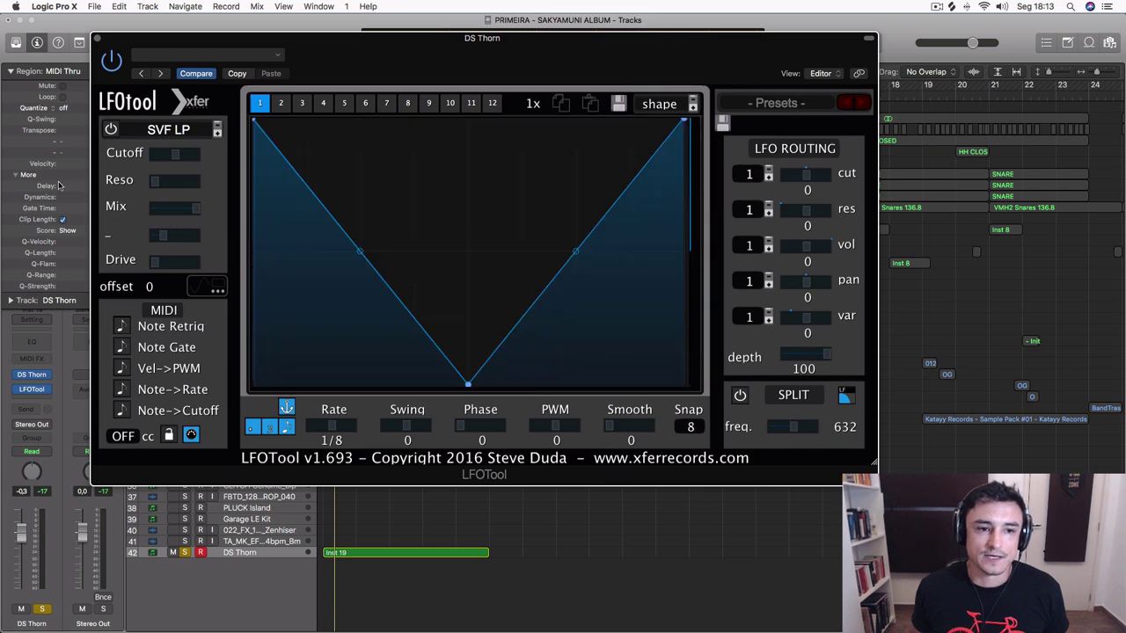
left_click(111, 130)
left_click(111, 130)
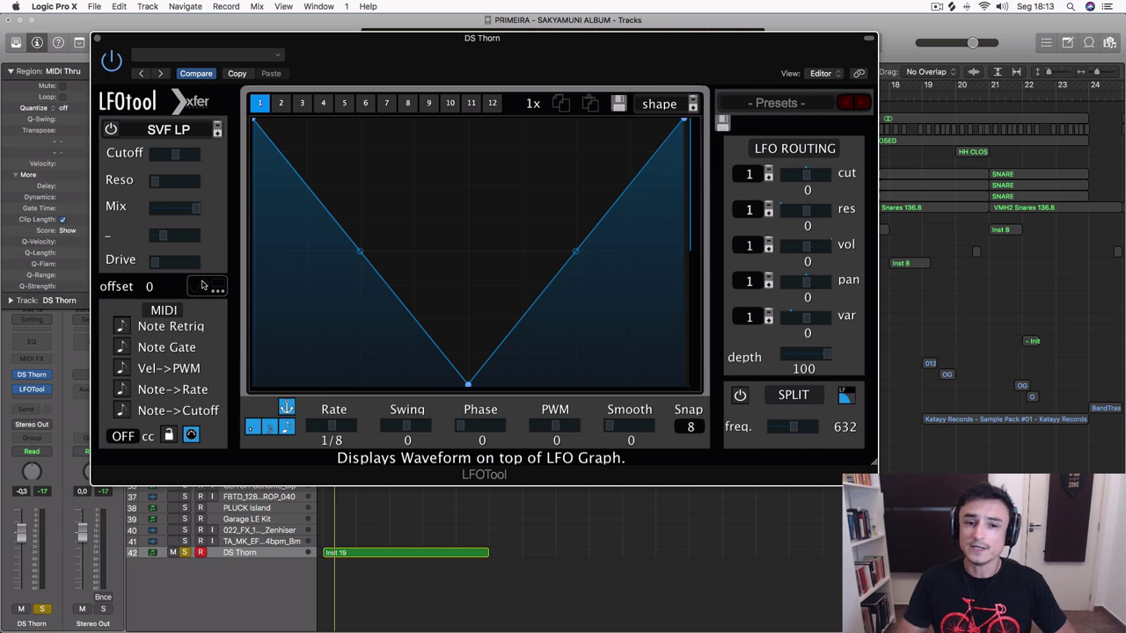
Step: Enable the LFOTool filter and set its type to Low 24 from the normal filters
left_click(111, 129)
left_click(167, 130)
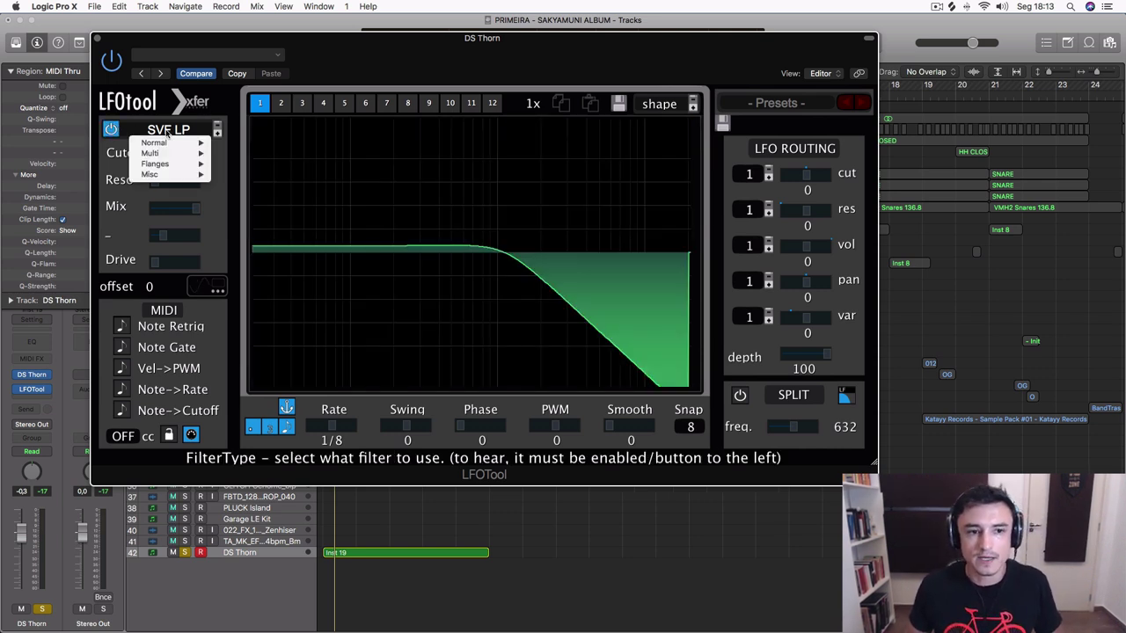
mouse_move(156, 142)
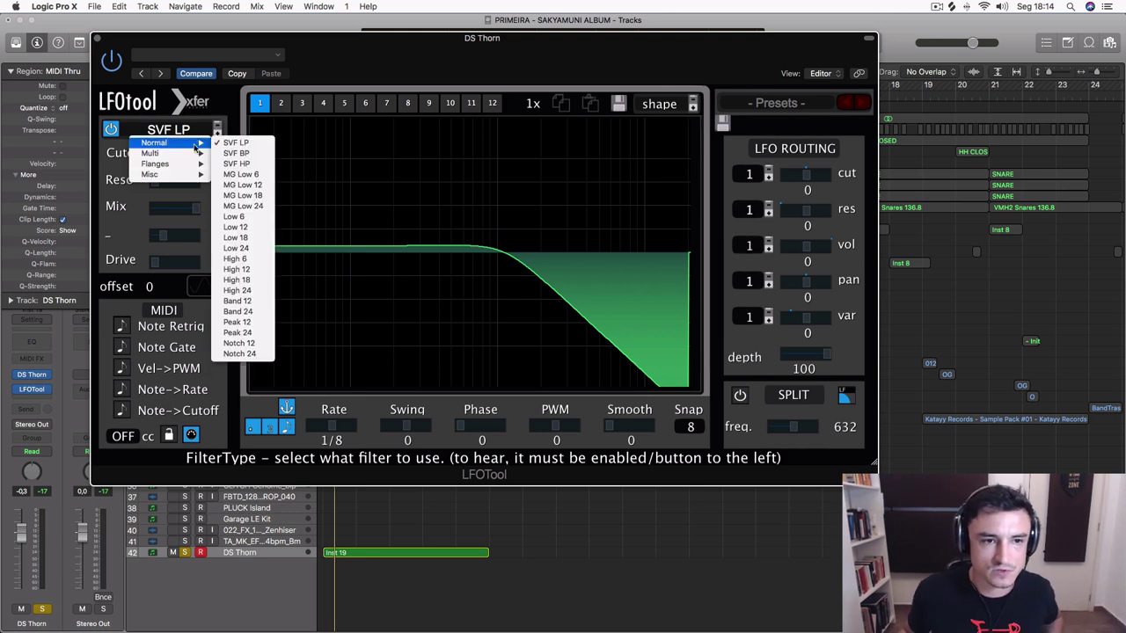
left_click(253, 250)
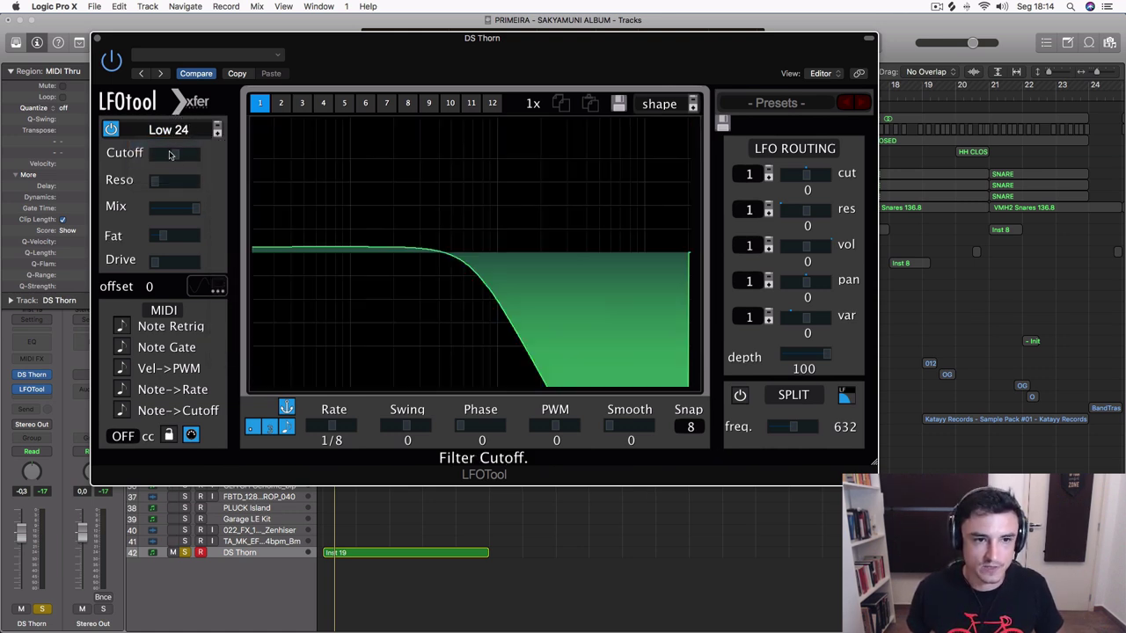
Step: Adjust the Low 24 filter during playback to a higher cutoff, about half resonance and a fully dry mix
left_click_drag(171, 154, 421, 170)
left_click_drag(194, 154, 176, 181)
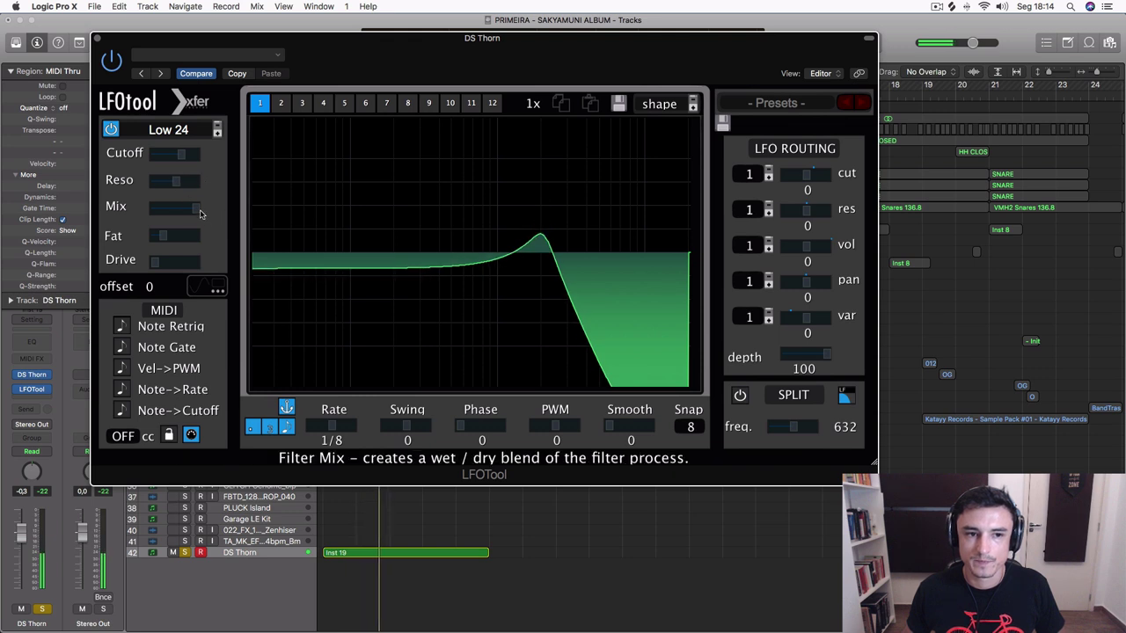
left_click_drag(50, 203, 46, 203)
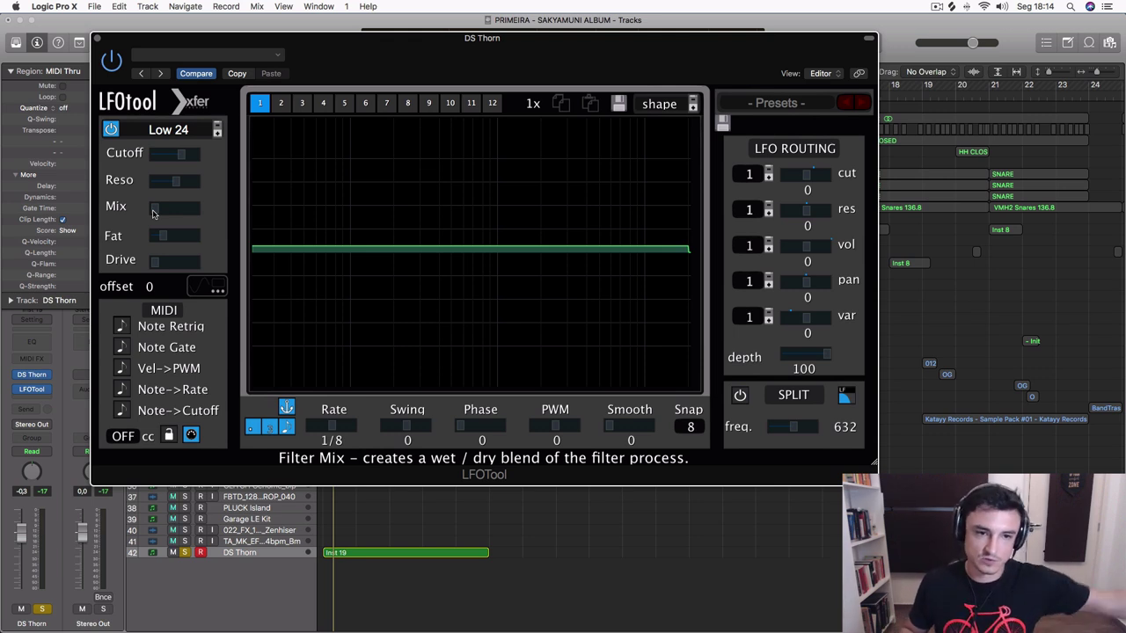
key("space")
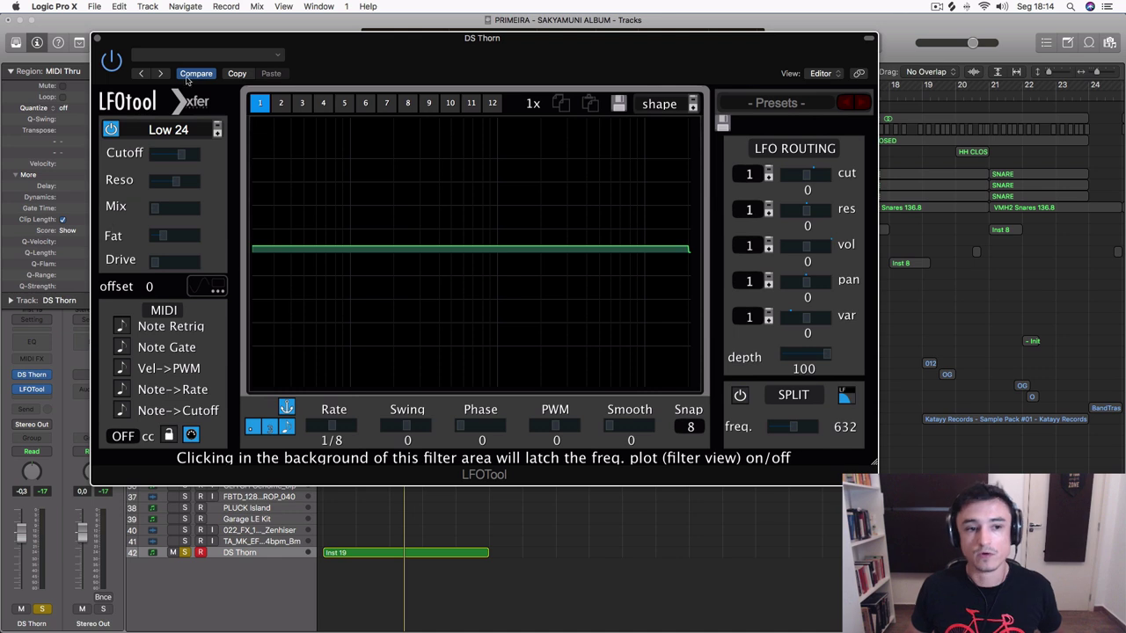
Step: Change the filter type to the multi filter BP 12, with a fully wet mix and Freq near minimum
left_click(179, 132)
mouse_move(180, 154)
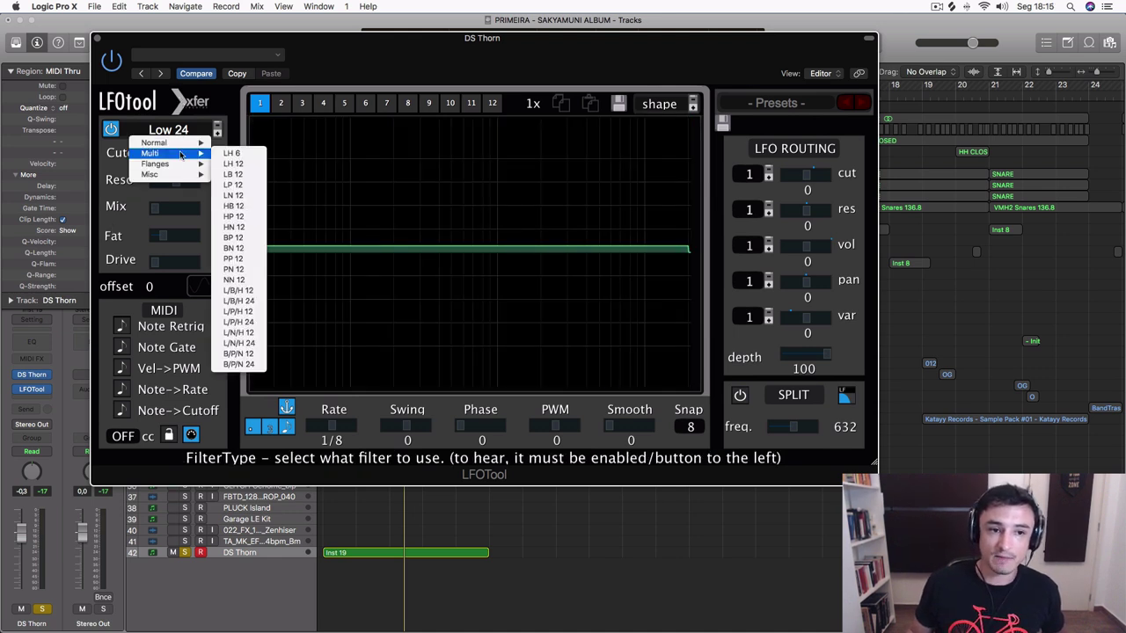
left_click(250, 238)
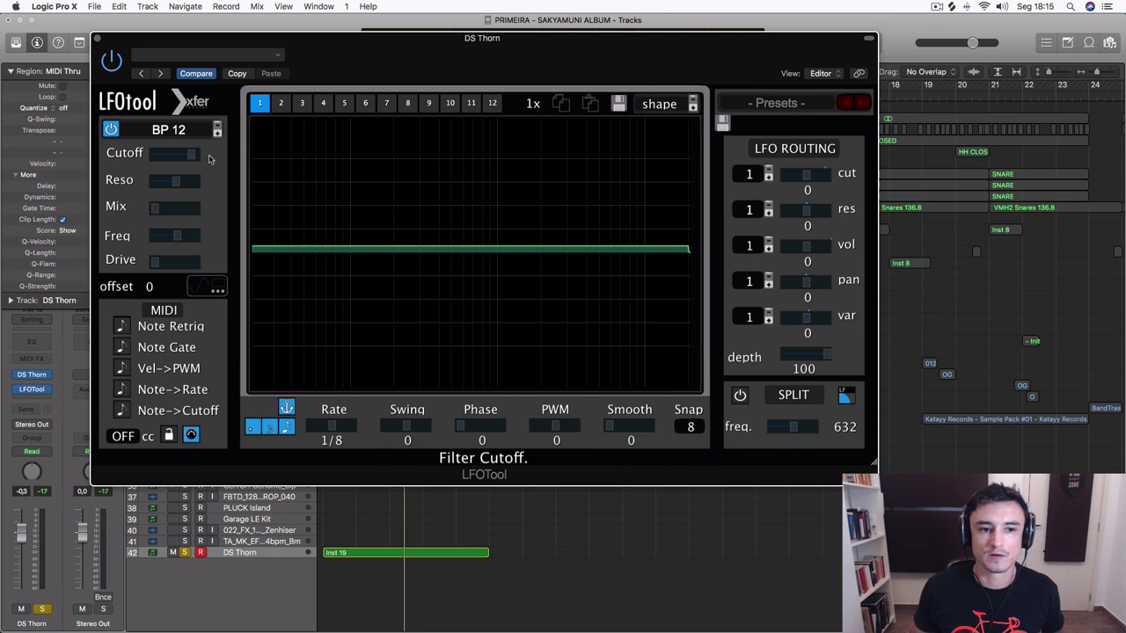
left_click_drag(154, 208, 97, 238)
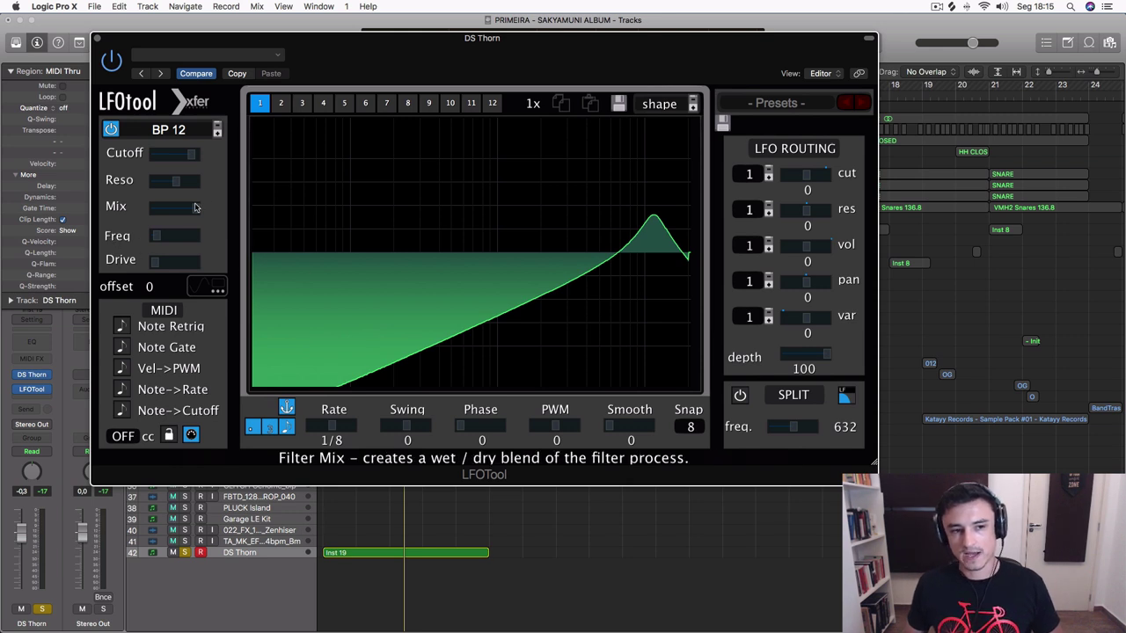
Step: Advance the filter type to PP 12, raise its Freq and audition the region
left_click(218, 135)
left_click(218, 135)
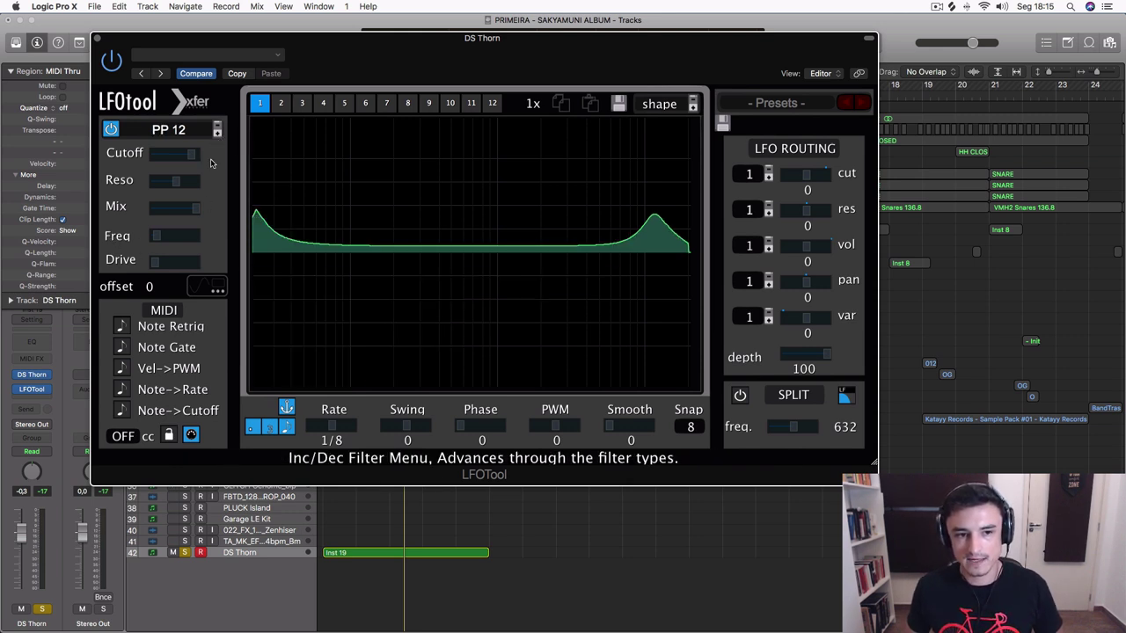
mouse_move(162, 237)
left_mouse_down()
mouse_move(208, 233)
mouse_move(175, 233)
left_mouse_up()
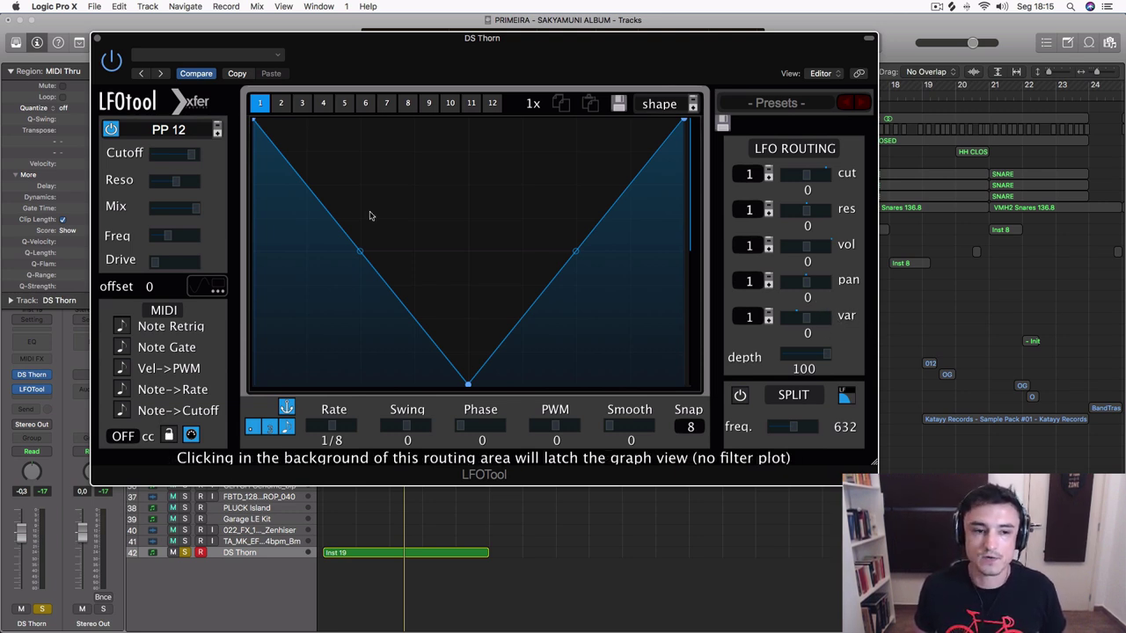
mouse_move(161, 262)
left_mouse_down()
mouse_move(188, 262)
mouse_move(151, 282)
mouse_move(258, 267)
mouse_move(161, 274)
left_mouse_up()
key("space")
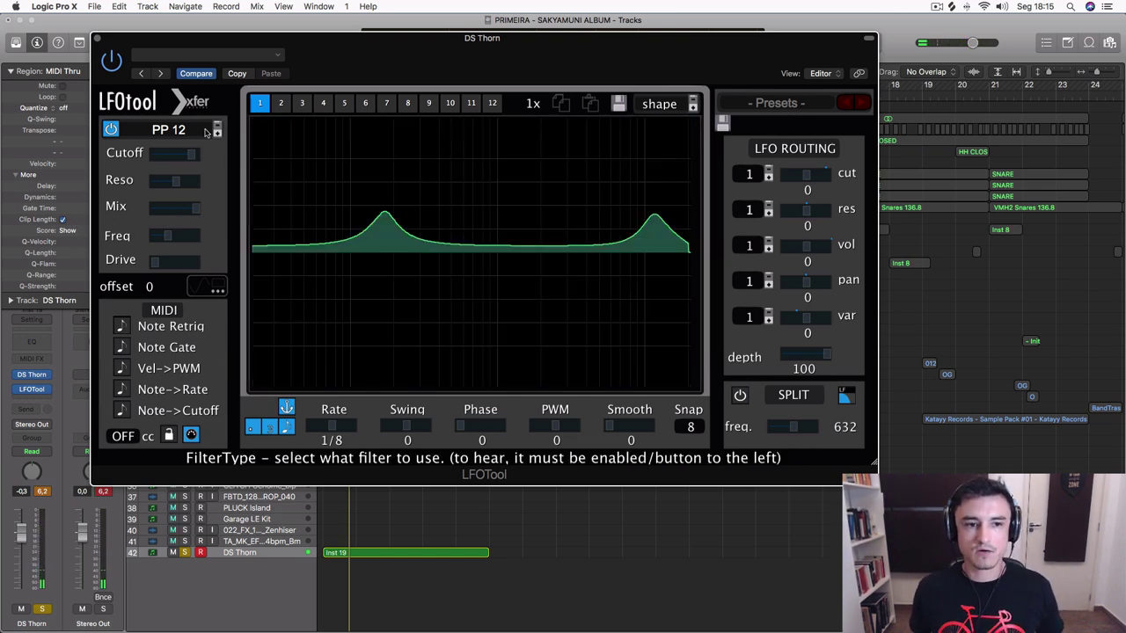
Step: Return the filter to SVF LP with minimum resonance and fully open cutoff, and switch the filter off
left_click(190, 130)
mouse_move(195, 142)
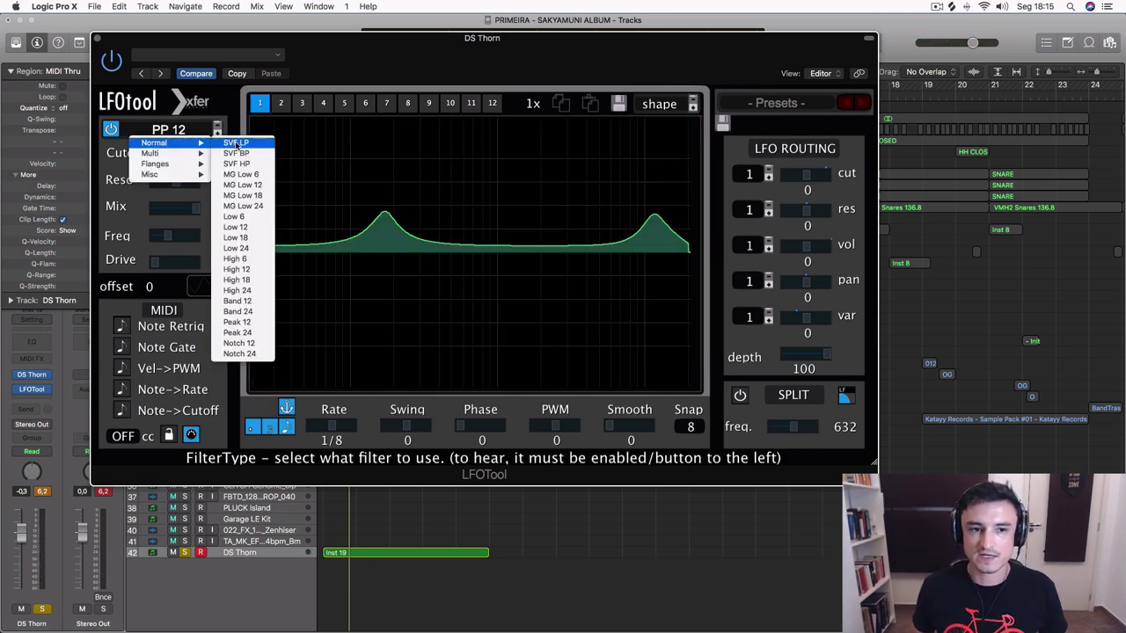
left_click(236, 143)
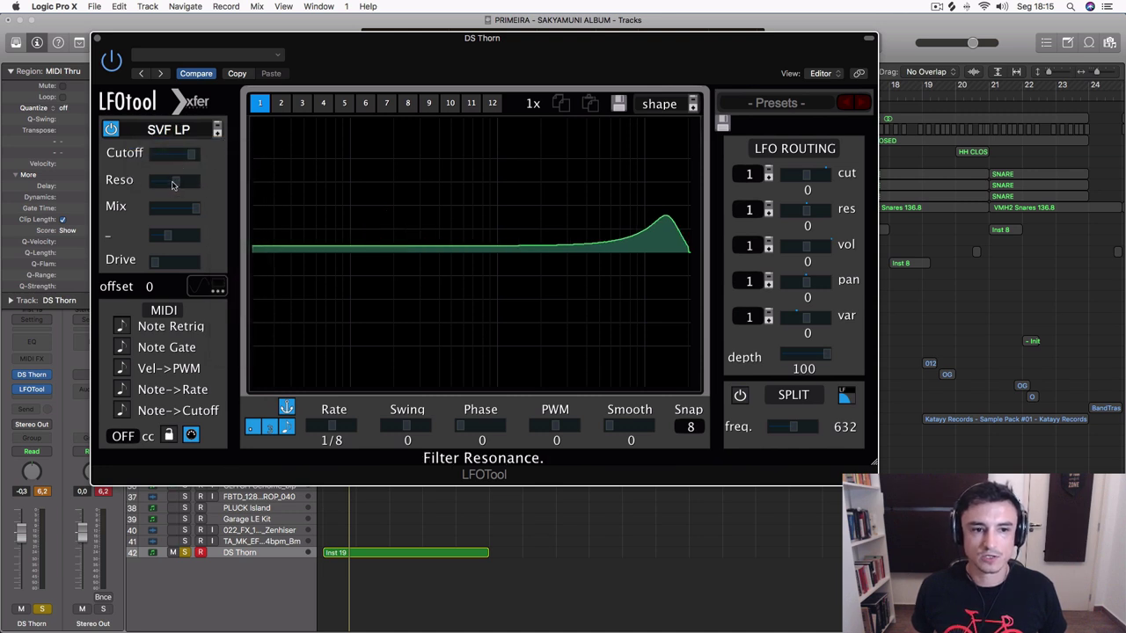
double_click(174, 185)
left_click_drag(189, 159, 313, 148)
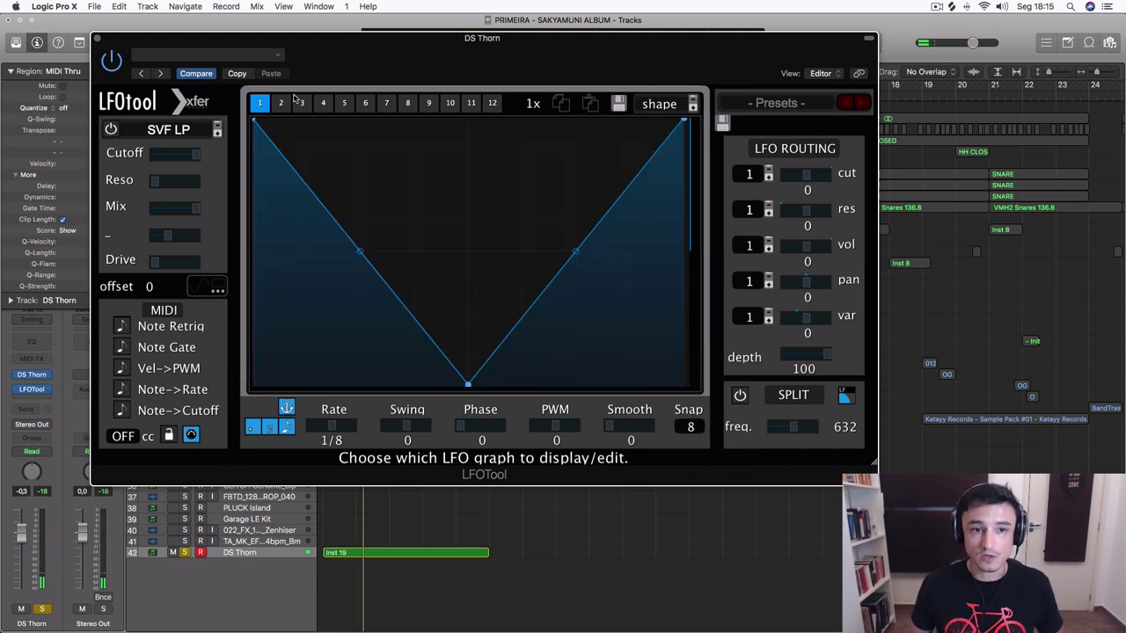
Step: Load LFOTool's Init preset, audition it, and load the Sidechain-1 preset from the Sidechain category
left_click(799, 104)
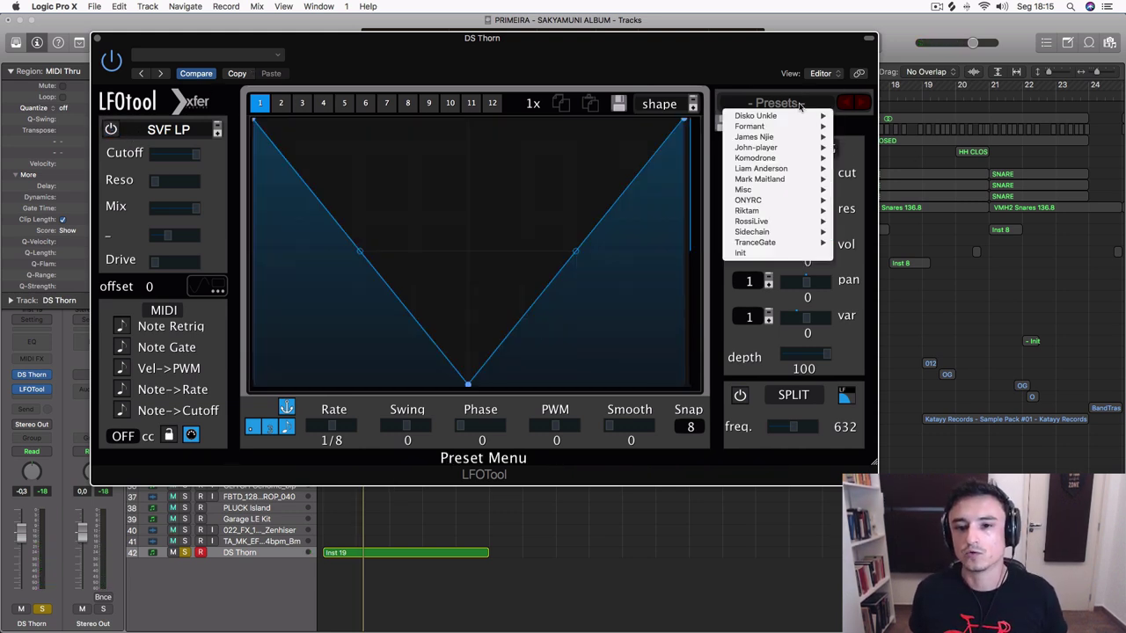
left_click(765, 253)
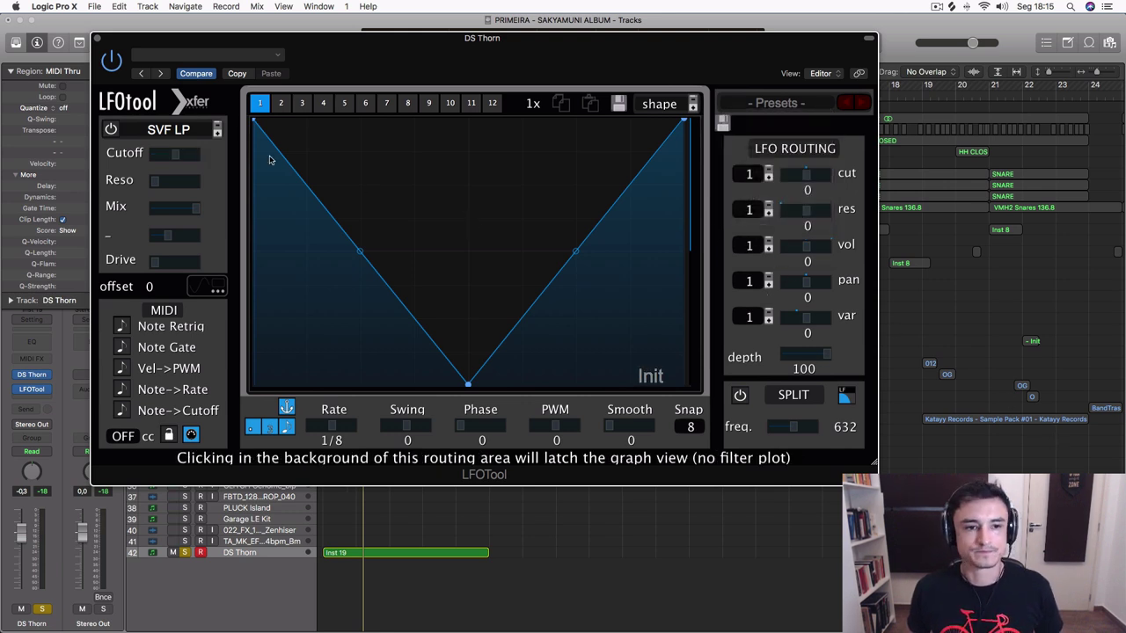
left_click(789, 102)
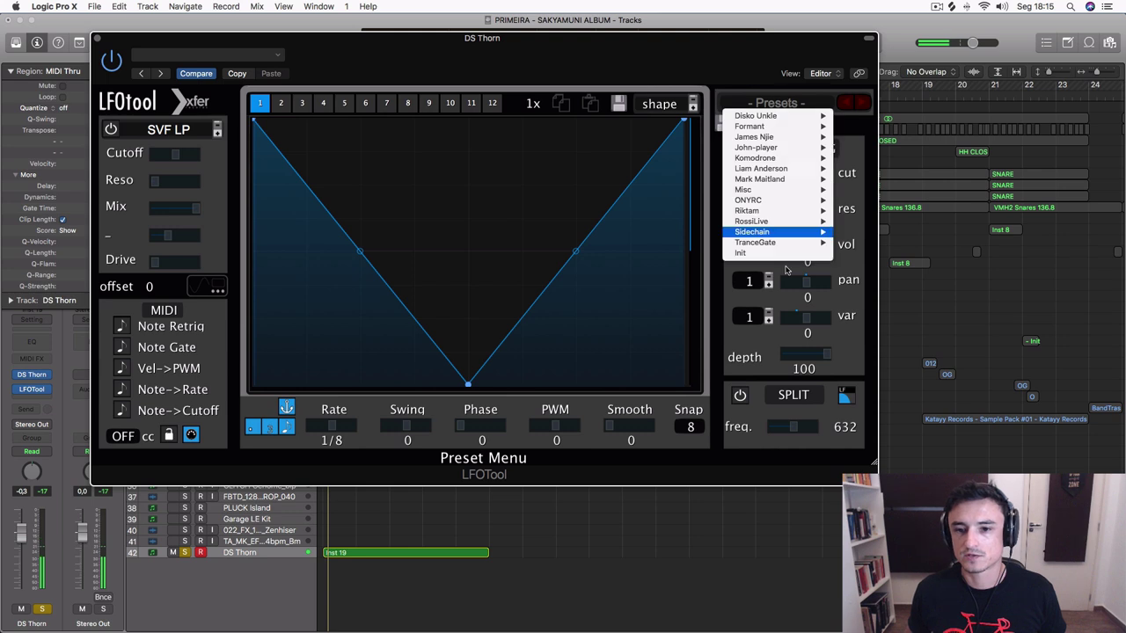
mouse_move(773, 243)
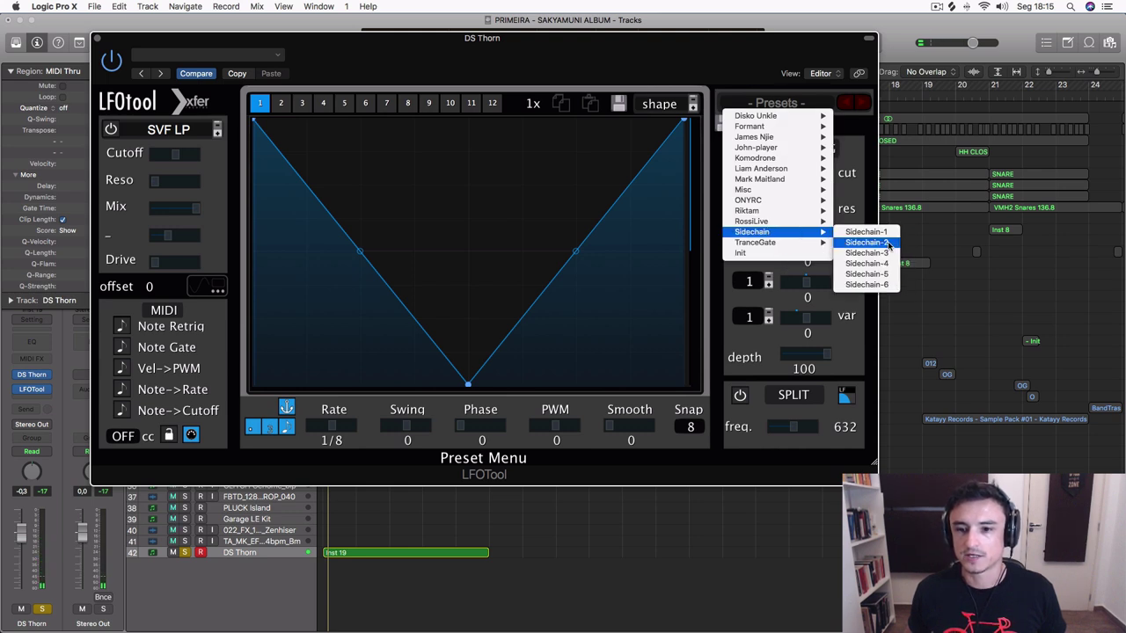
left_click(866, 233)
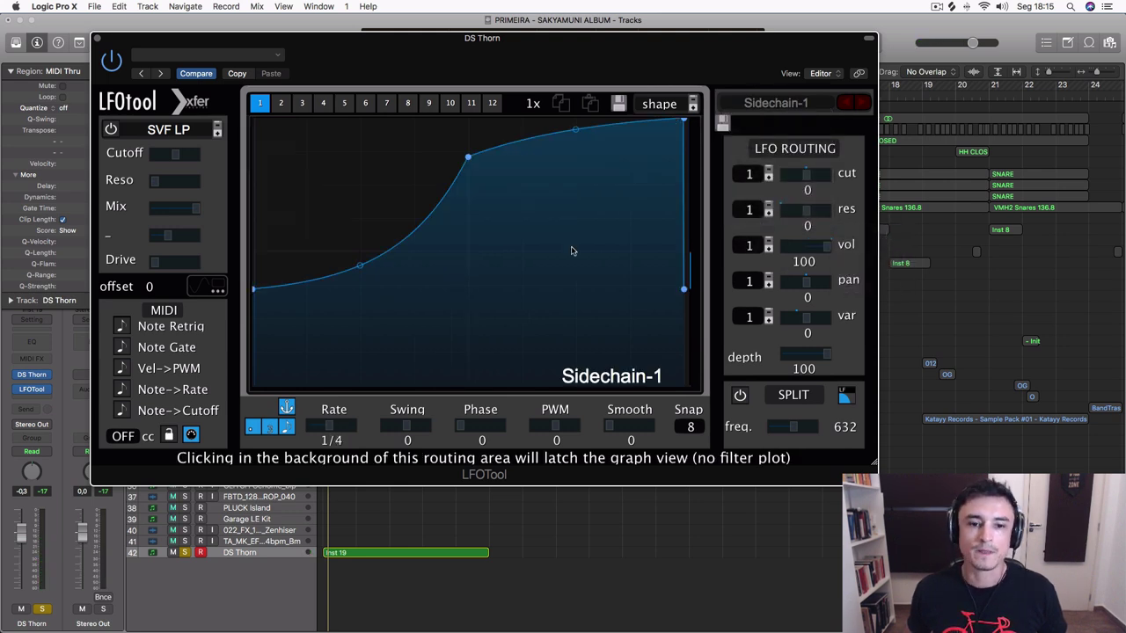
Step: Lower the sidechain curve's starting point to zero, shift its final peak slightly earlier and audition the shape
left_click_drag(253, 289, 254, 384)
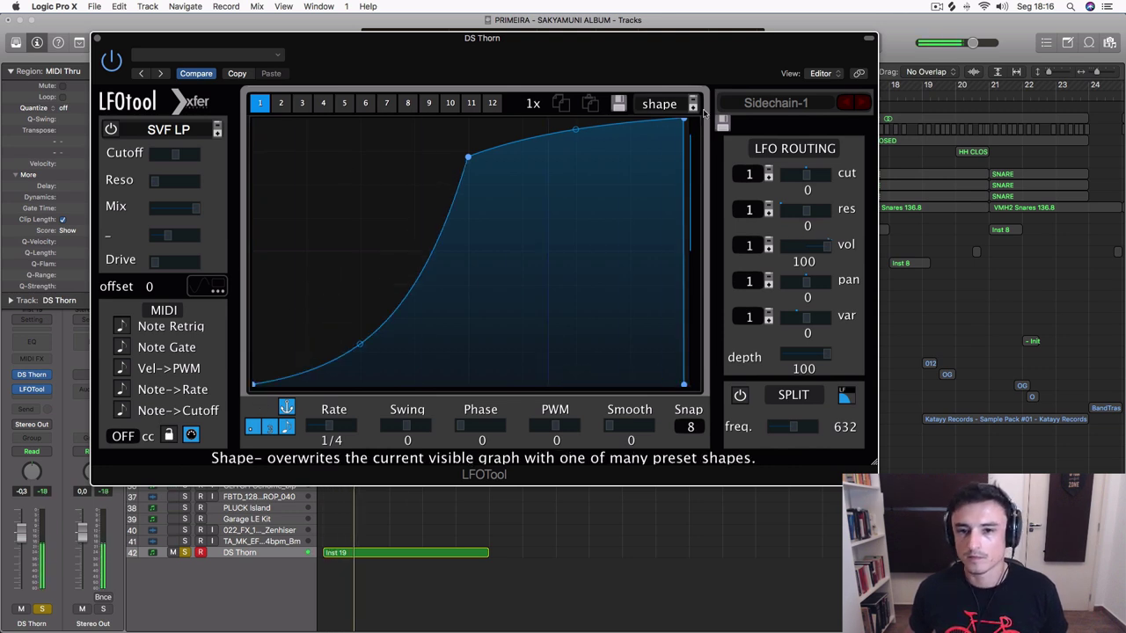
left_click_drag(683, 120, 667, 121)
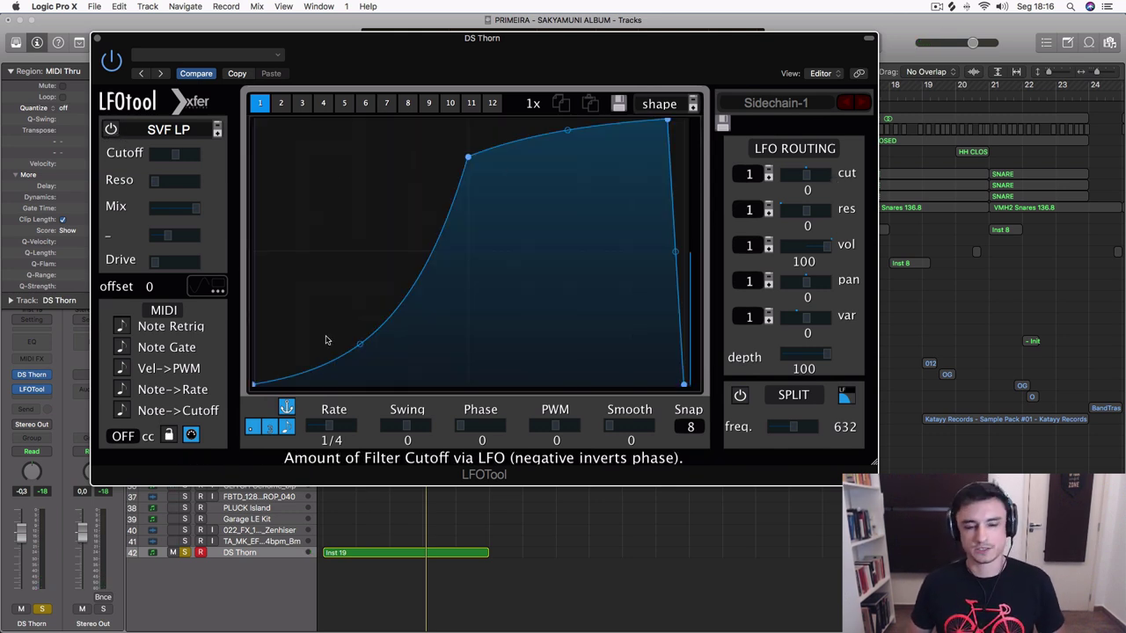
key("space")
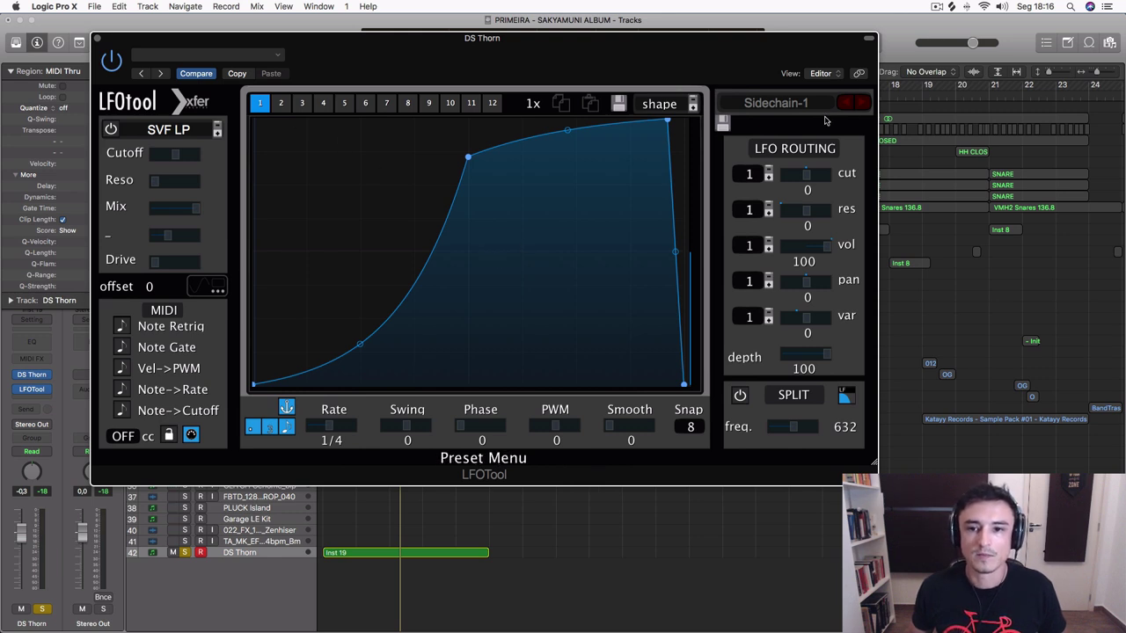
Step: Reload the Init preset and try the timing offset control, leaving the offset at 0
left_click(786, 97)
left_click(791, 254)
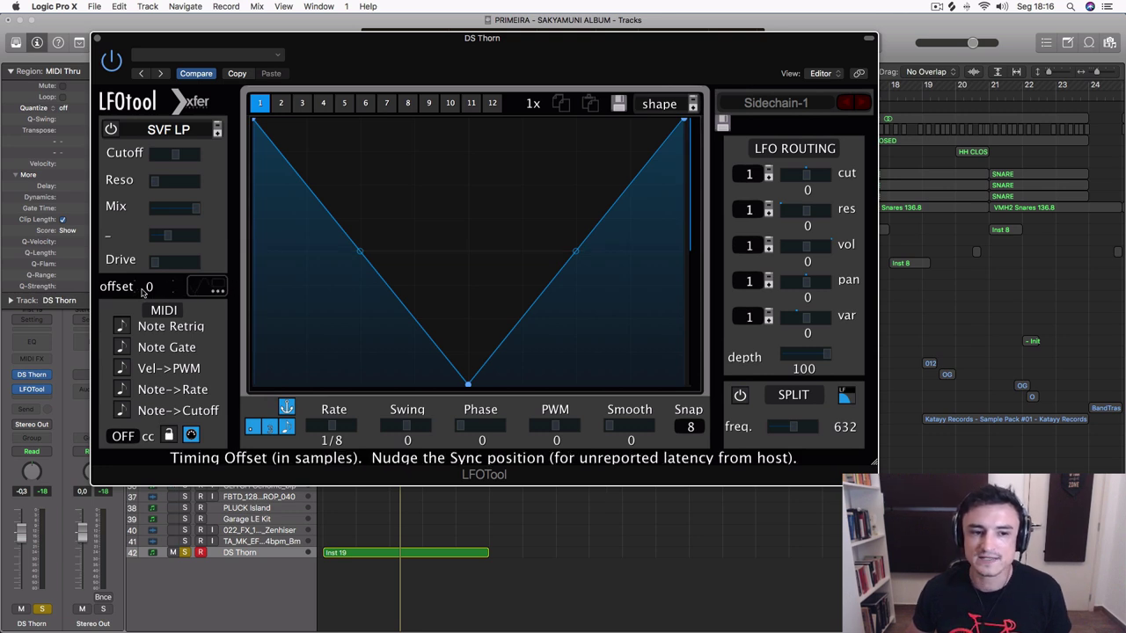
left_click_drag(162, 289, 168, 246)
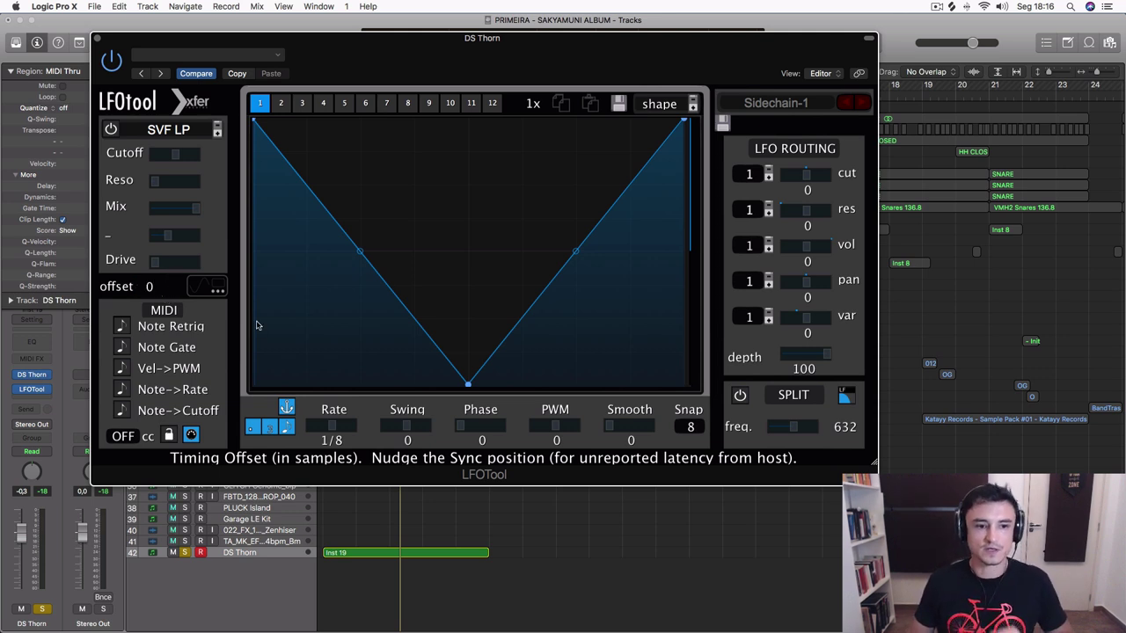
Step: Overlay the audio waveform on the LFO graph and play the DS Thorn region
left_click(208, 288)
left_click(209, 291)
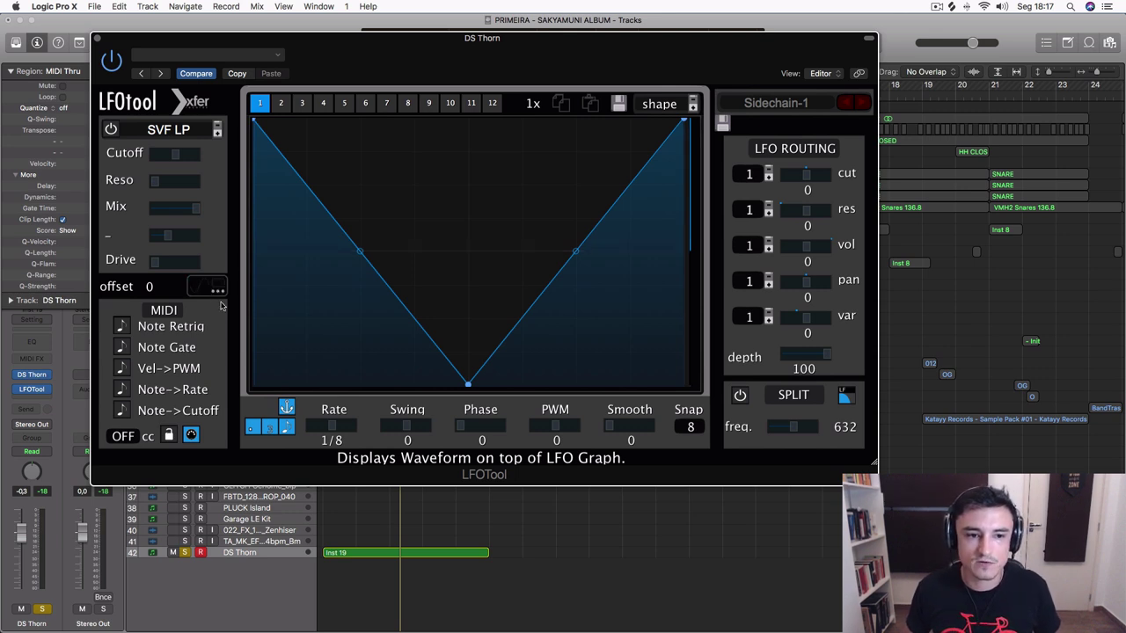
left_click(206, 289)
key("space")
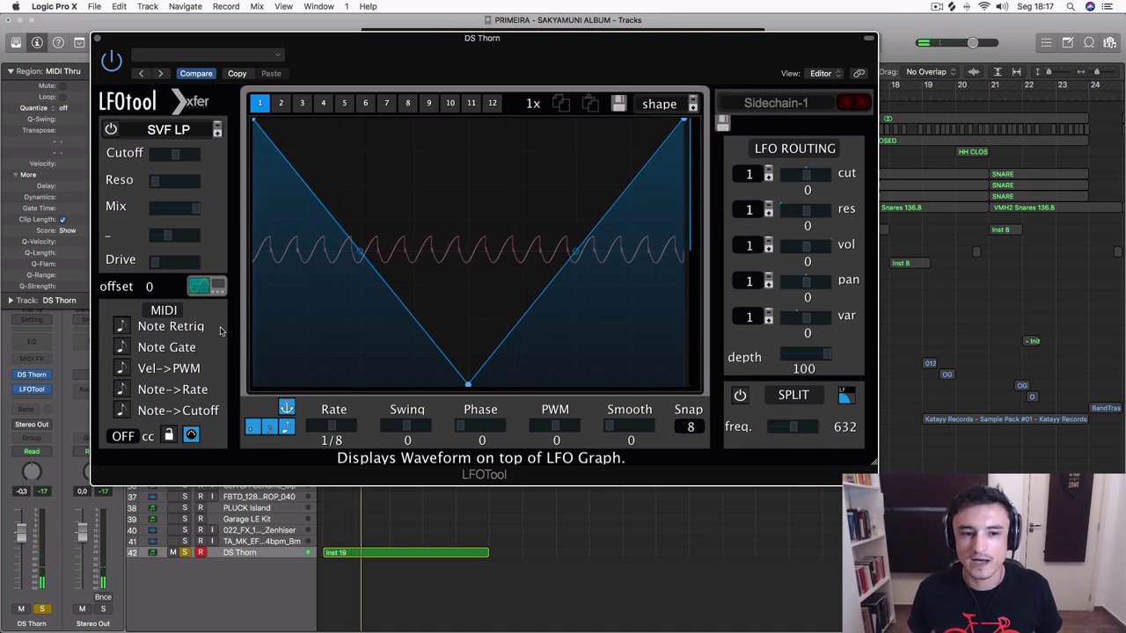
Step: Move the plugin window off the arrangement, solo the hat loop track and set the cycle range from bar 41 to bar 45
left_click(227, 54)
left_click(542, 84)
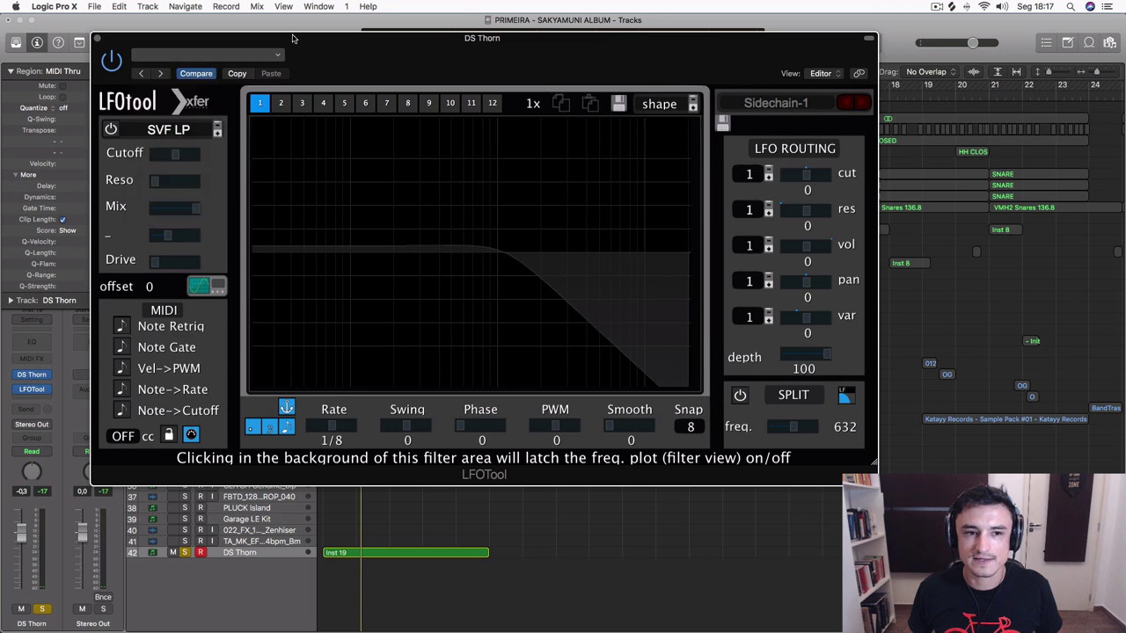
left_click_drag(374, 44, 720, 102)
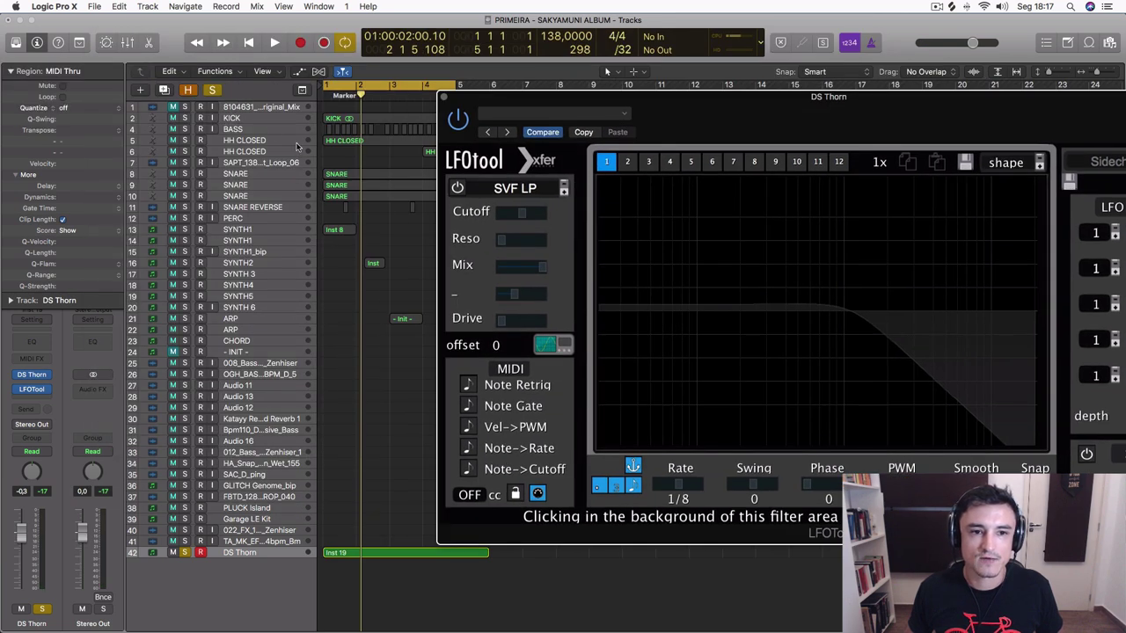
scroll(351, 180, "right", 1)
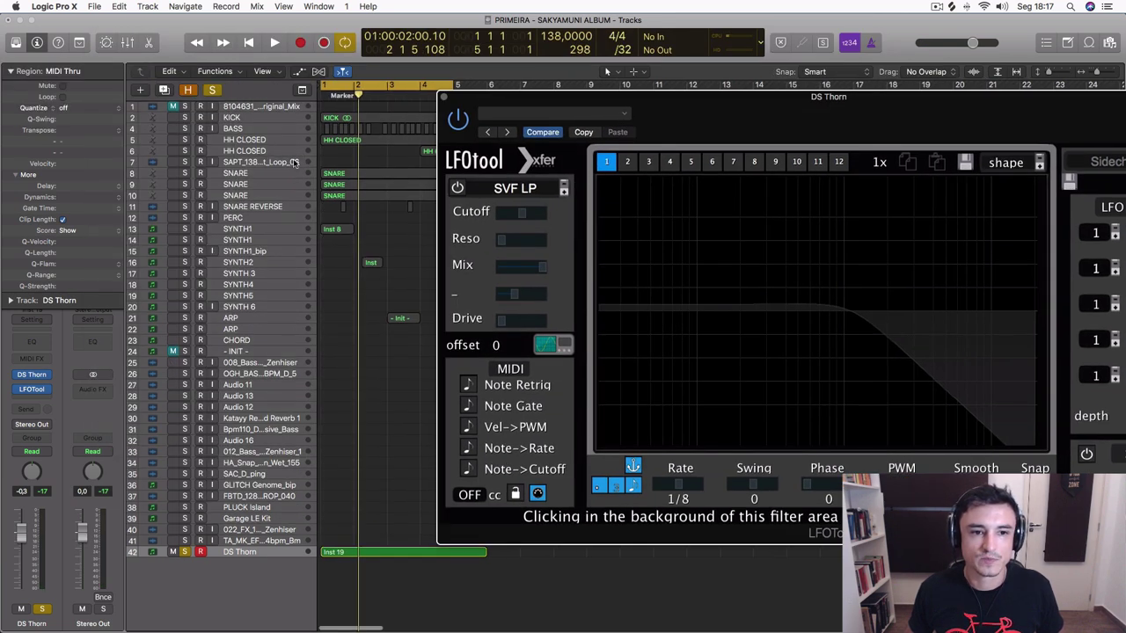
left_click_drag(517, 103, 380, 352)
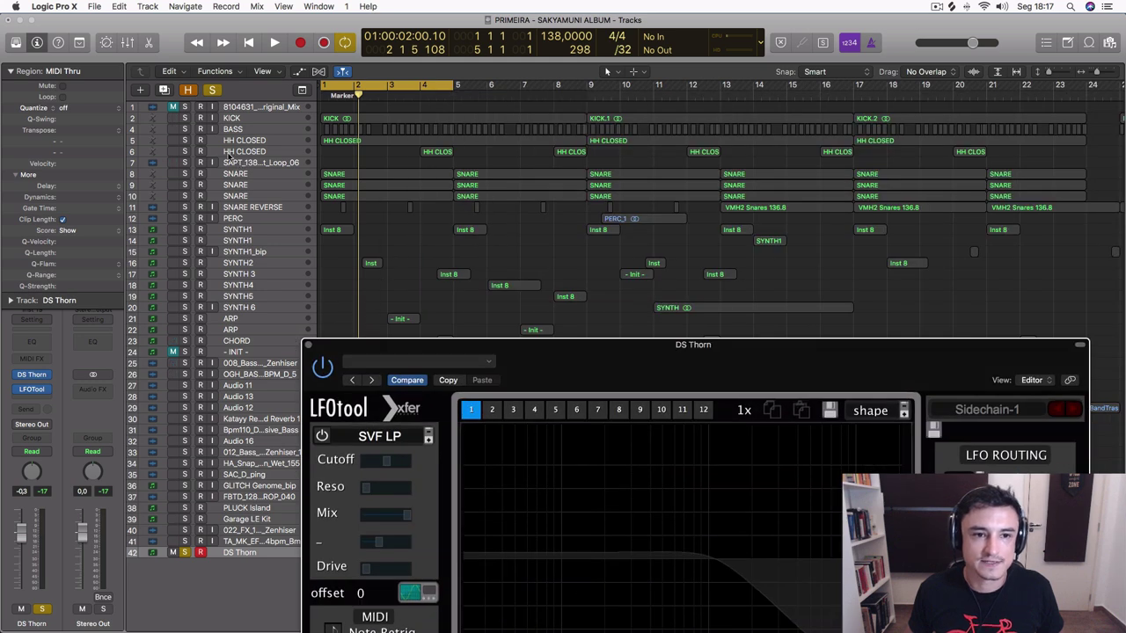
scroll(553, 128, "right", 15)
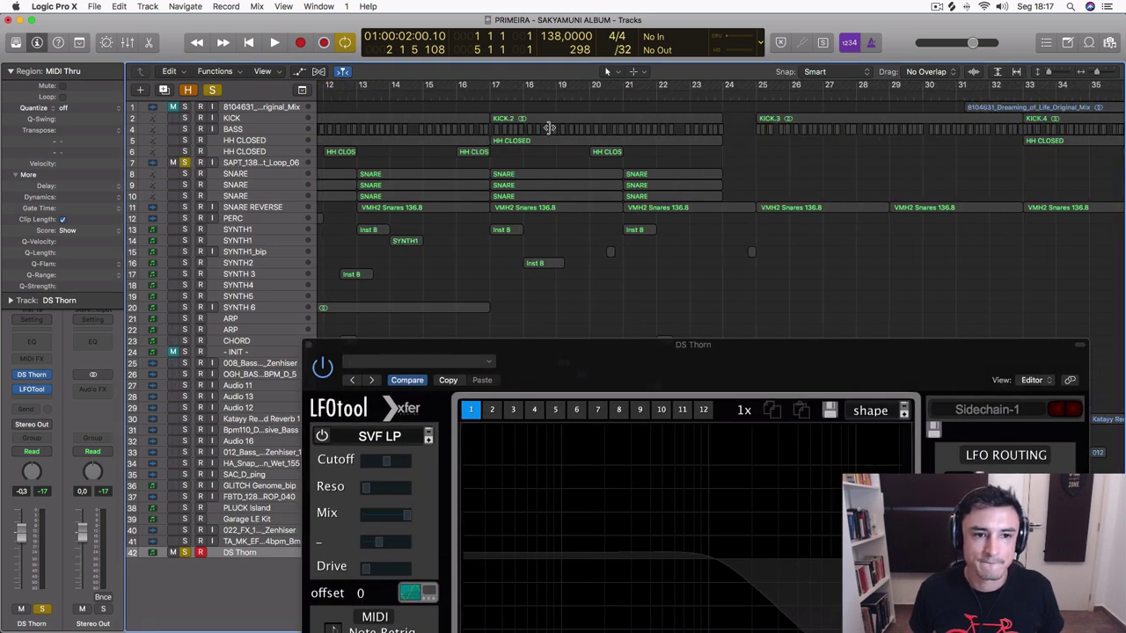
left_click_drag(449, 85, 584, 85)
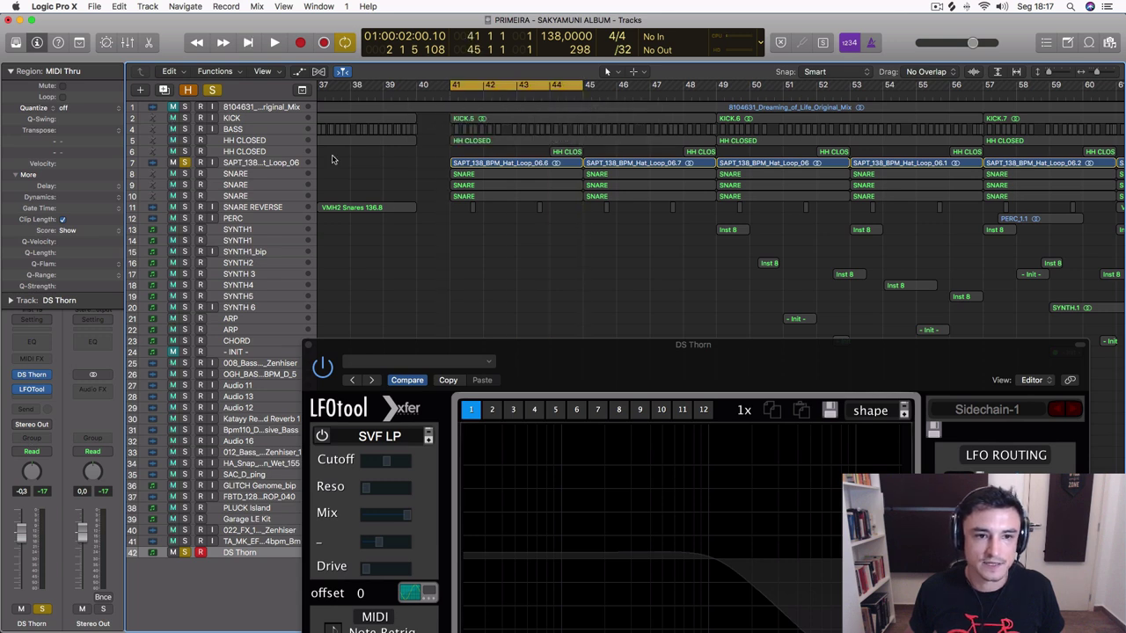
Step: Insert LFOTool after the Channel EQ on the SAPT_138_BPM_Hat_Loop_06 track
left_click(263, 163)
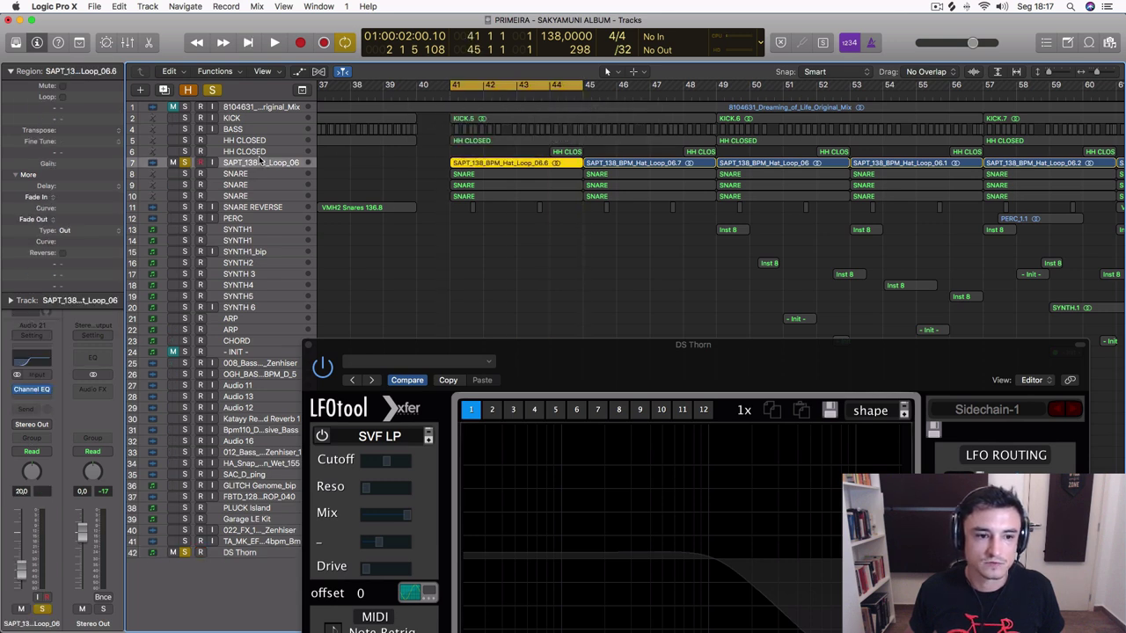
left_click(43, 393)
mouse_move(72, 448)
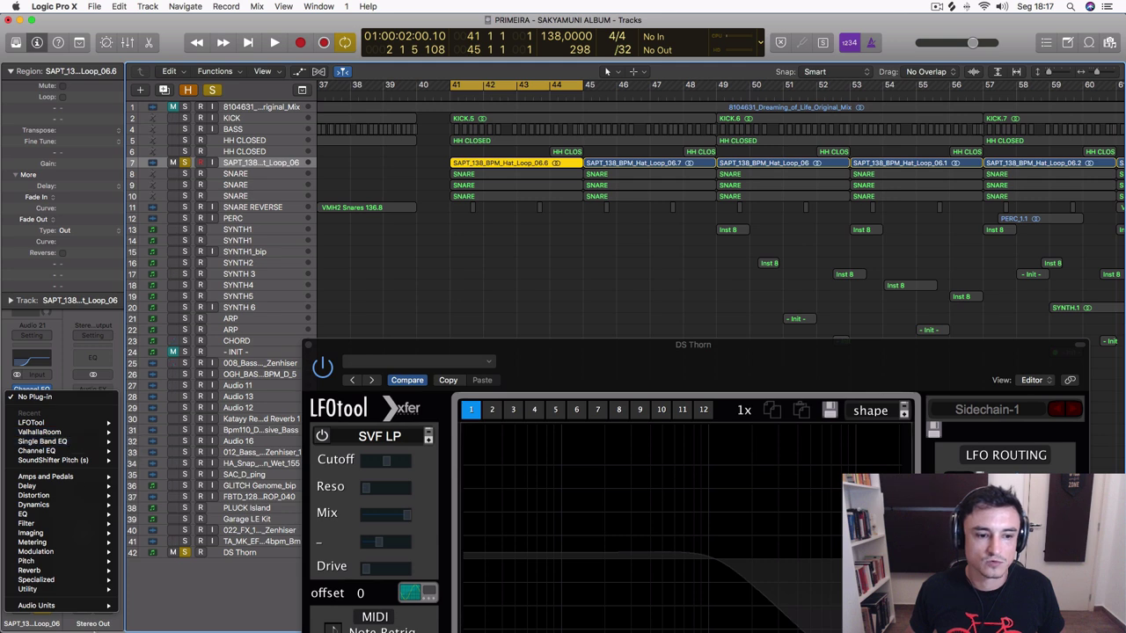
mouse_move(66, 423)
left_click(353, 178)
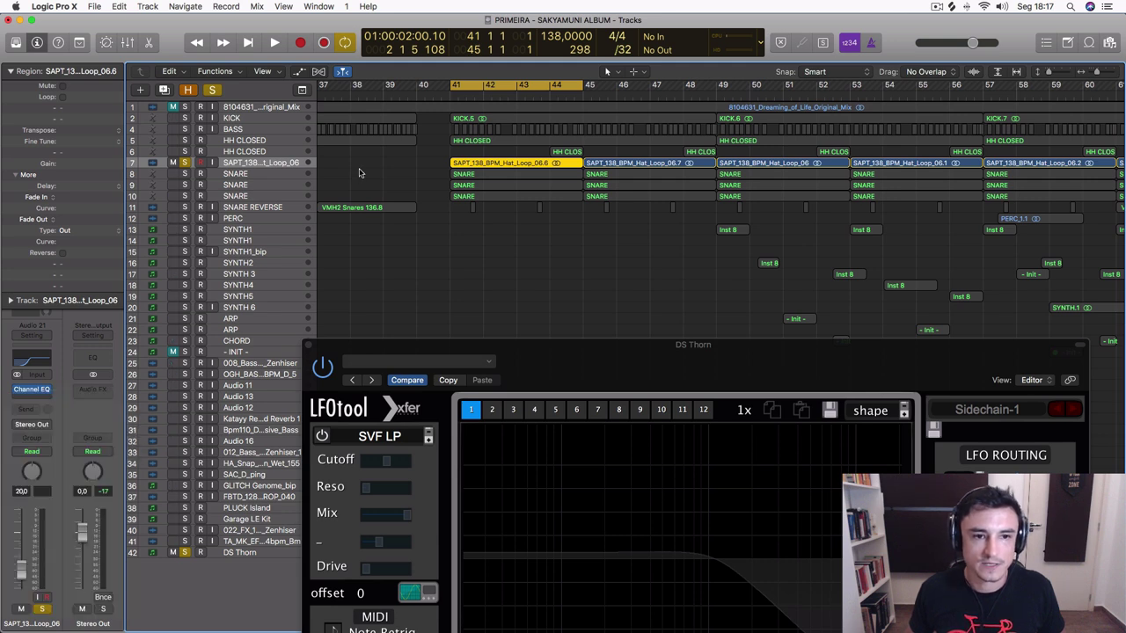
Step: Enlarge the hat loop's LFOTool window, close the DS Thorn plugin window and play the loop
key("space")
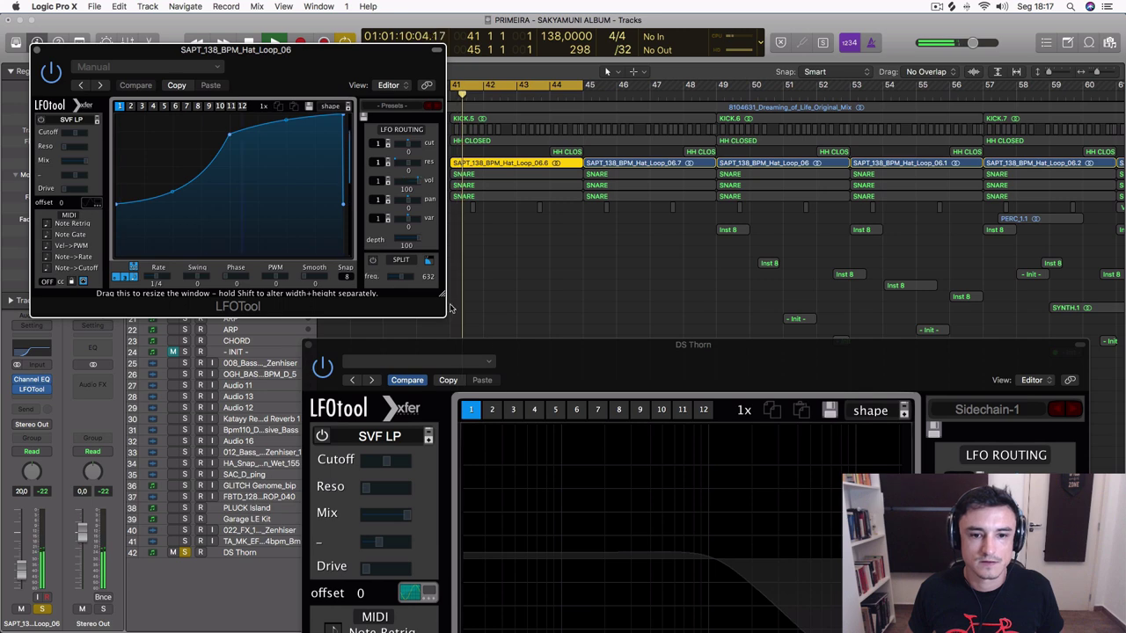
left_click_drag(444, 298, 779, 349)
left_click(923, 385)
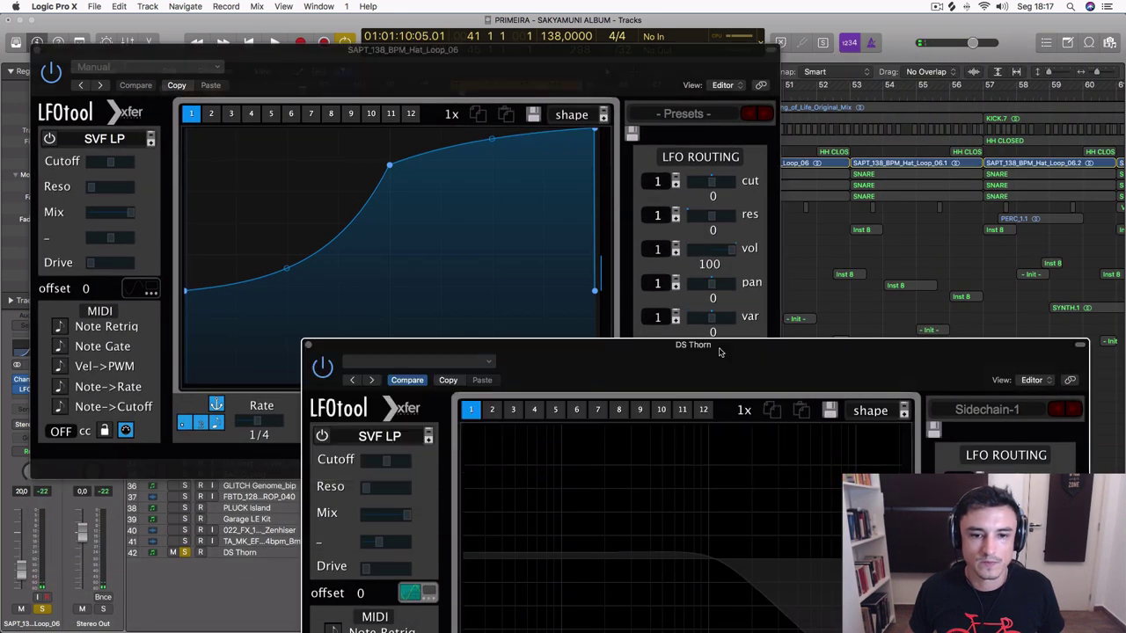
left_click(308, 345)
key("space")
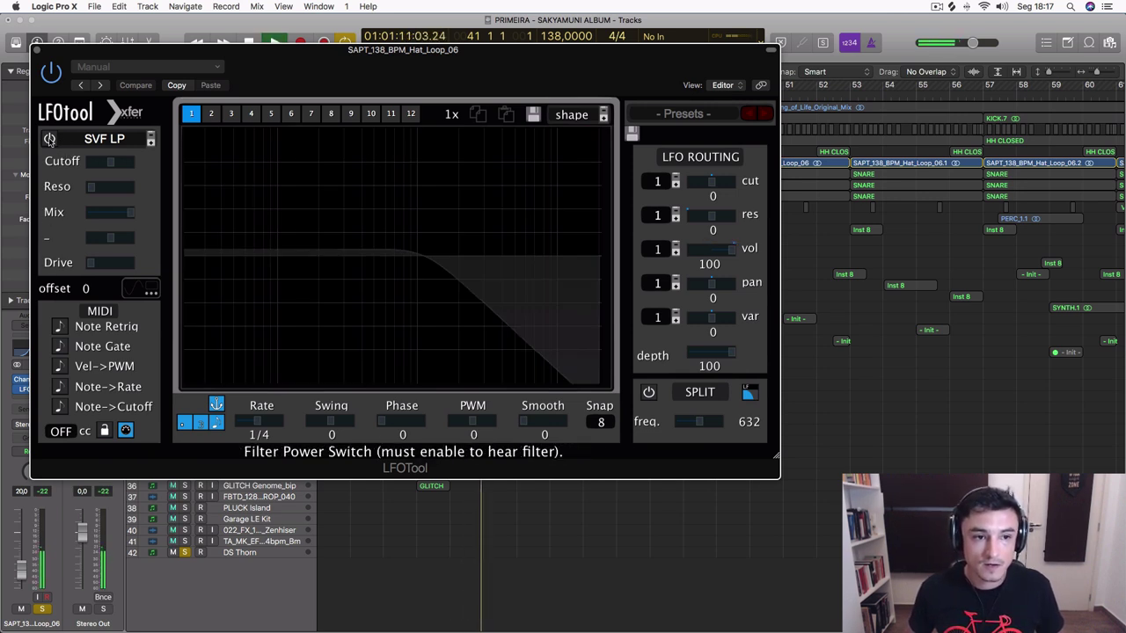
Step: Overlay the hat loop's waveform on the LFO graph and slow the Rate to one bar
left_click(150, 291)
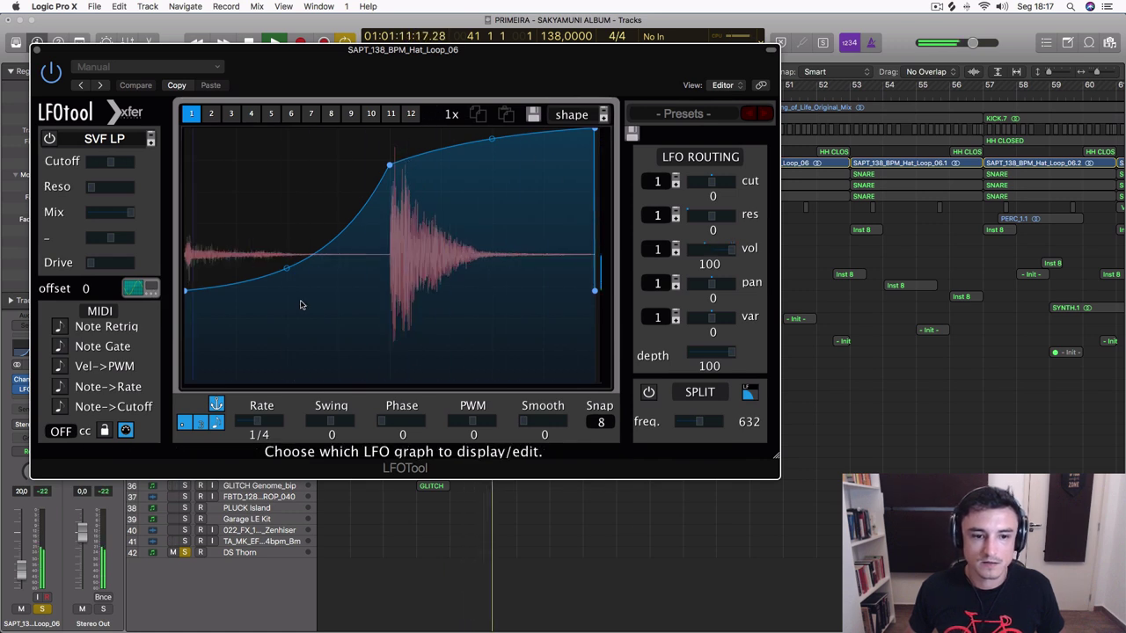
left_click_drag(262, 421, 253, 424)
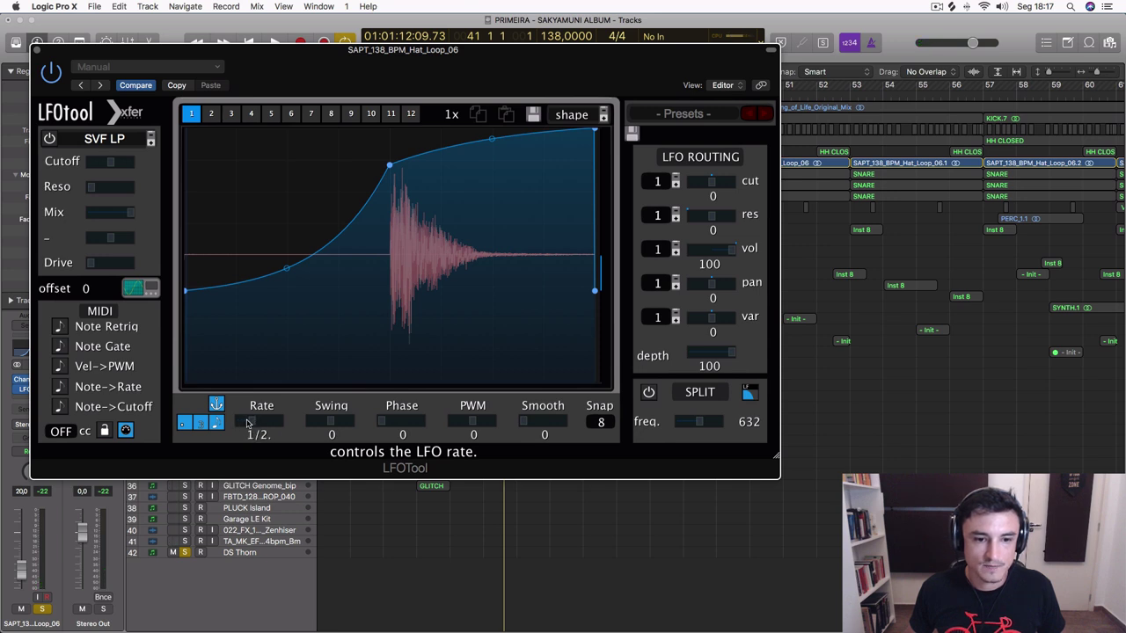
key("space")
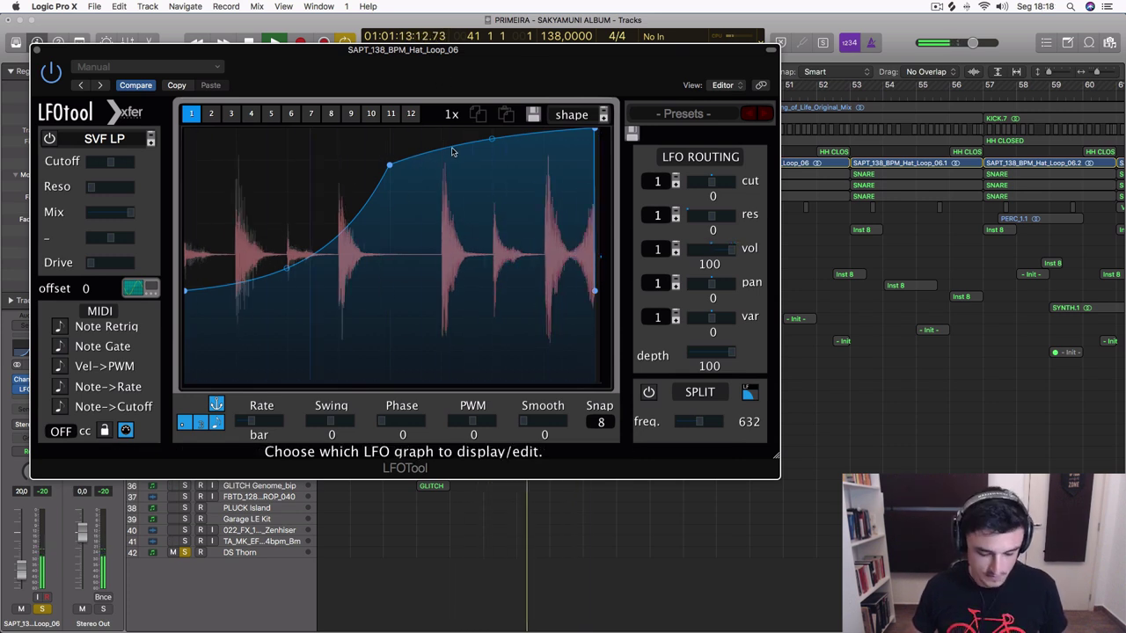
Step: Drop the third and sixth grid segments of the LFO volume curve to zero and audition the gated hat loop
left_click_drag(453, 151, 454, 391)
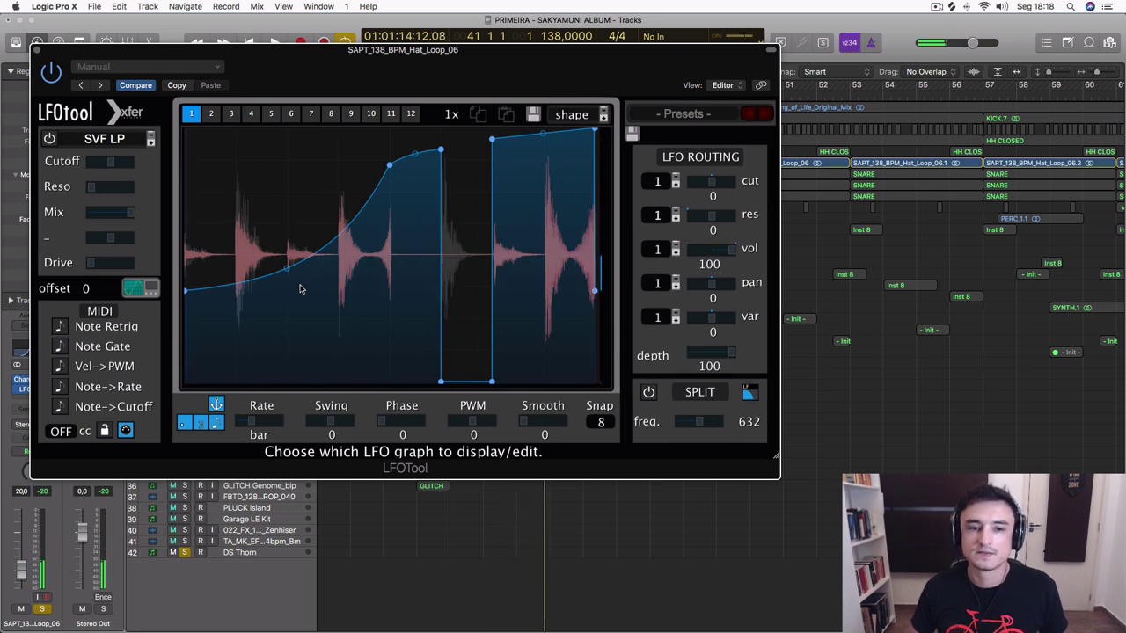
left_click_drag(301, 266, 321, 422)
key("space")
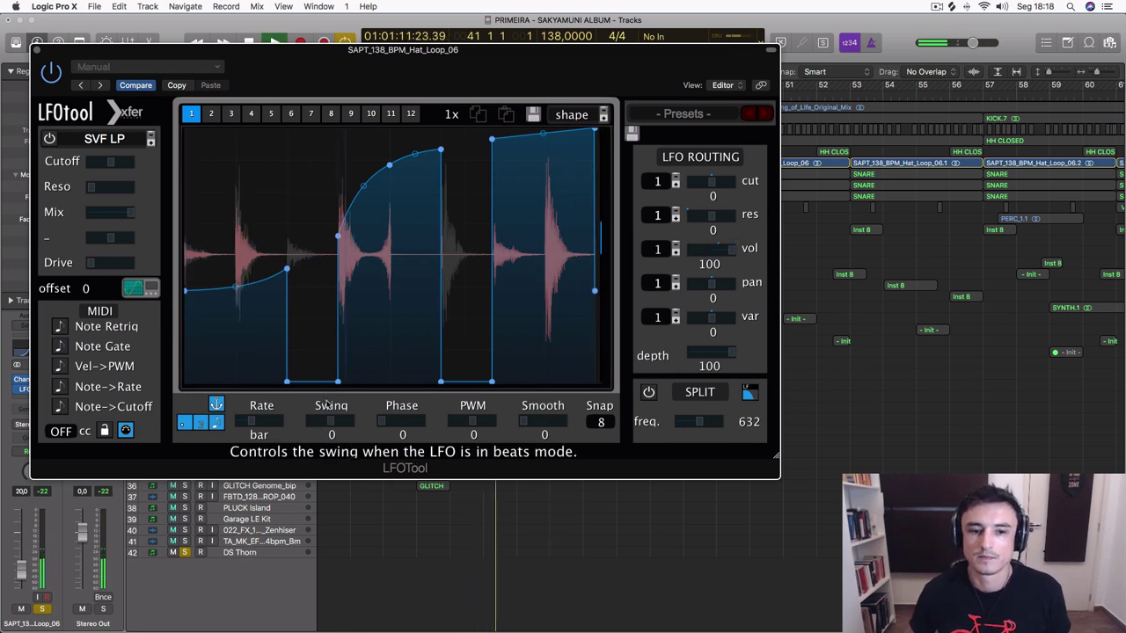
key("space")
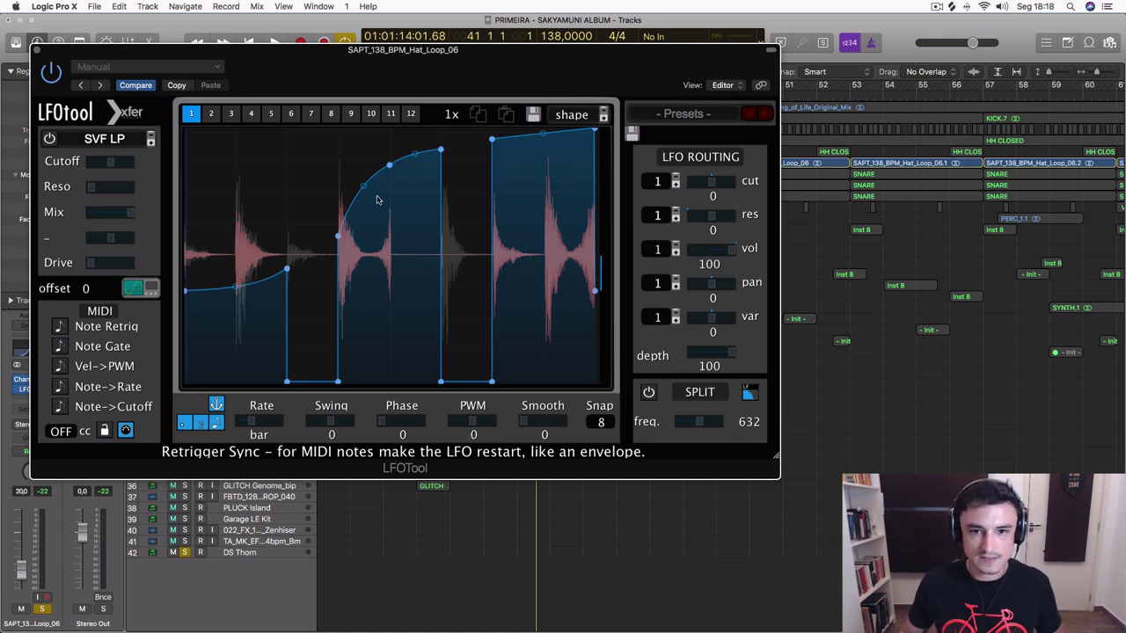
Step: Reset the hat loop's LFOTool to the Init preset and turn on Note Retrig
left_click(684, 113)
left_click(689, 262)
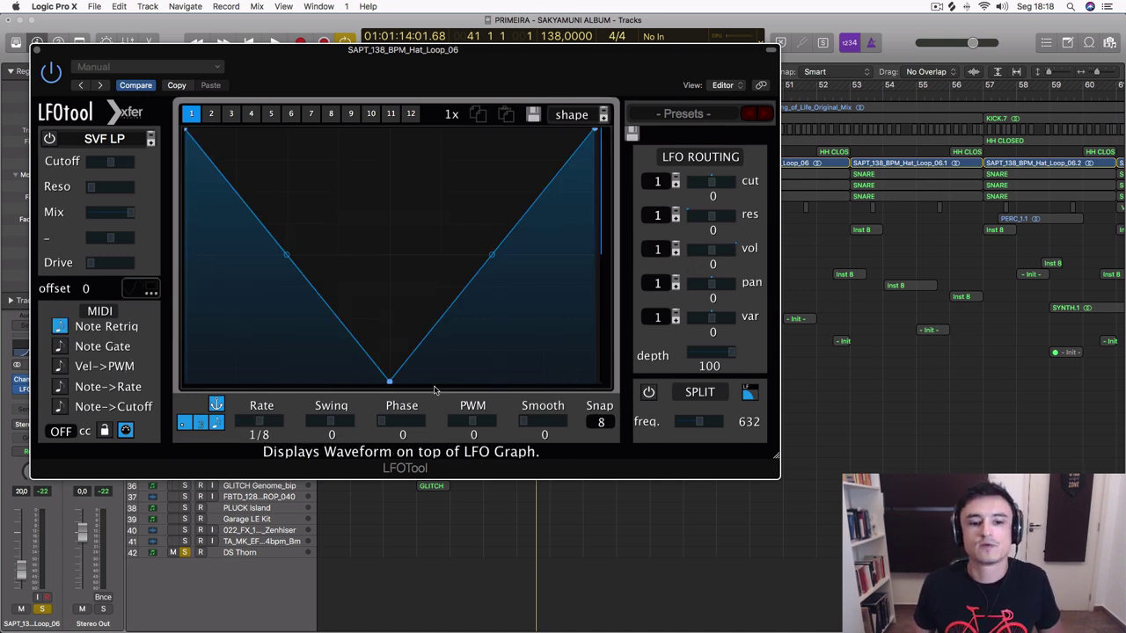
left_click_drag(385, 366, 372, 129)
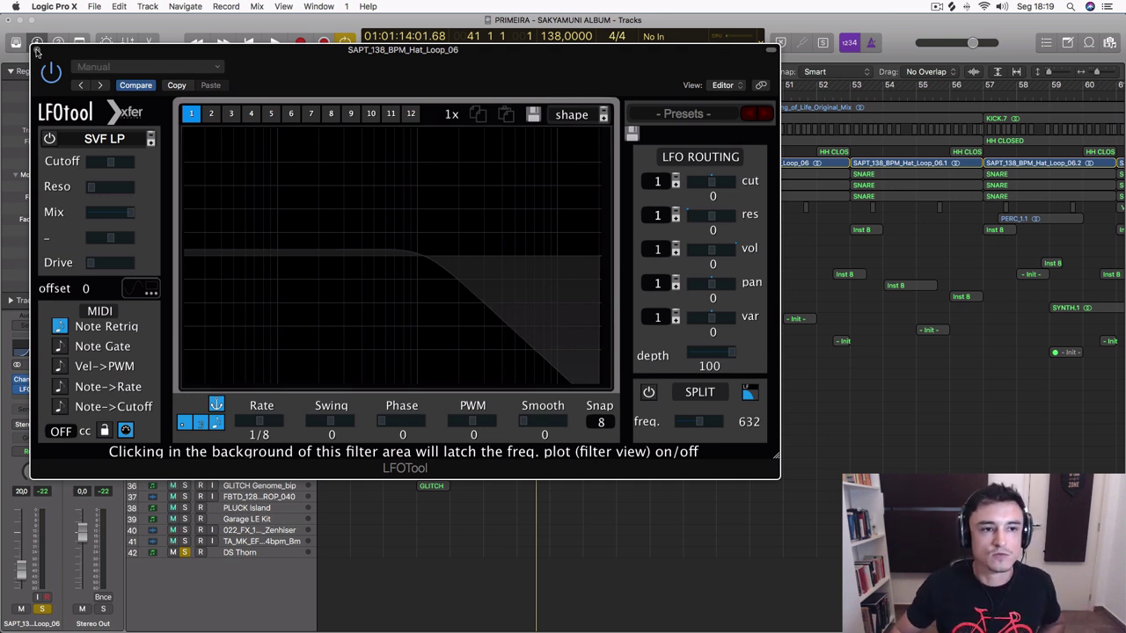
Step: Solo the SYNTH2 track in place of the hat loop and play it with the cycle range over bar 50
left_click(37, 49)
left_click(188, 163)
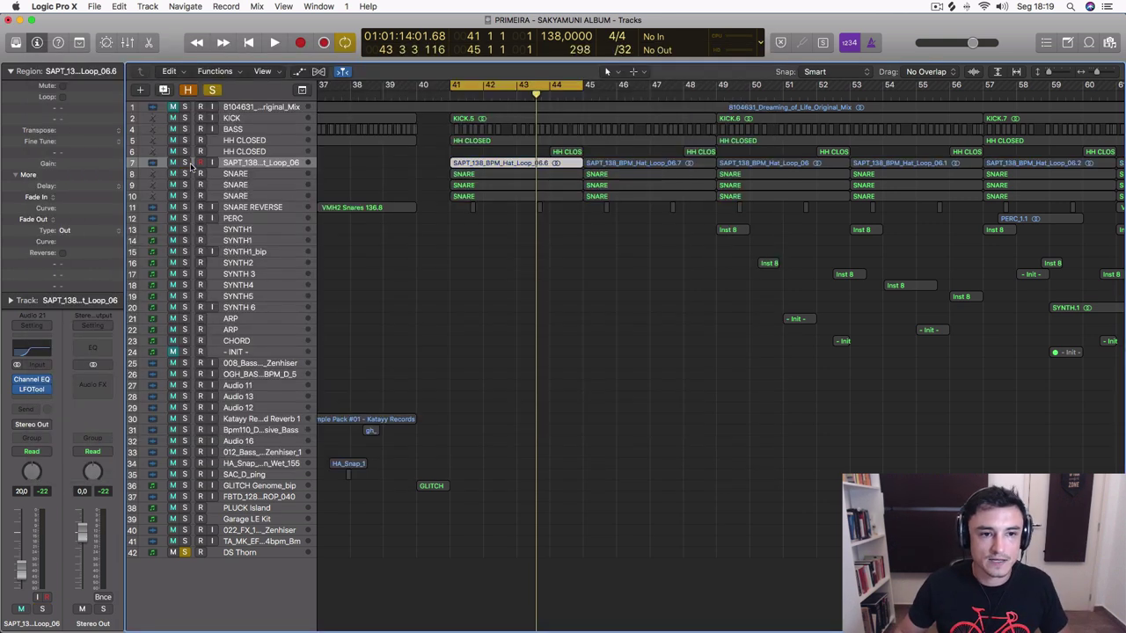
left_click(711, 381, "ctrl+alt")
left_click_drag(541, 85, 601, 85)
left_click(284, 471)
left_click(185, 441)
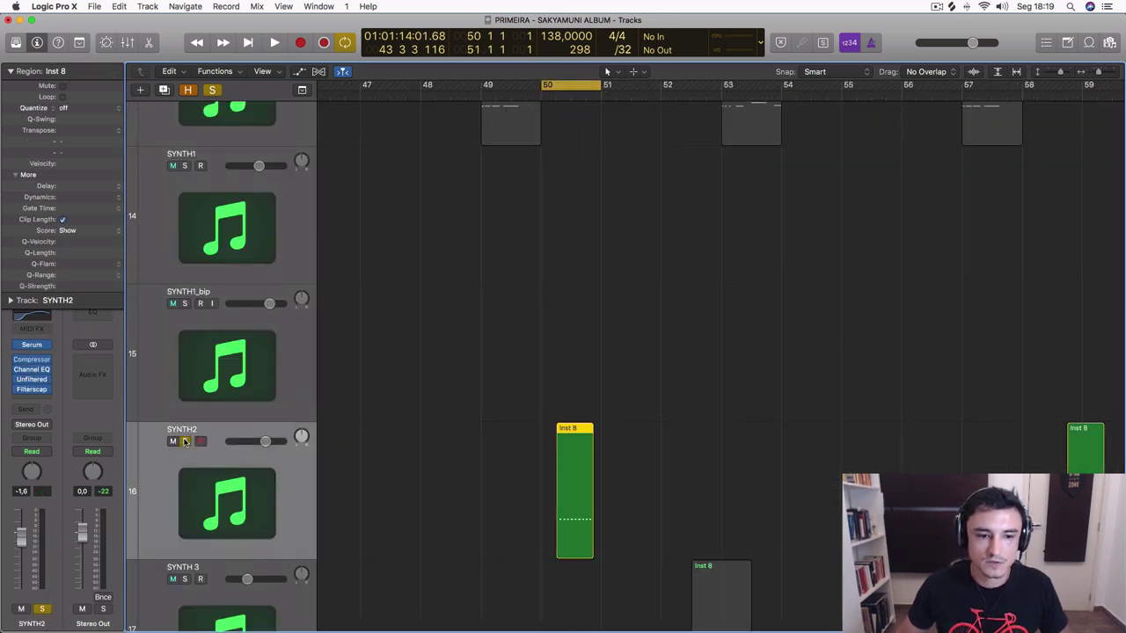
key("space")
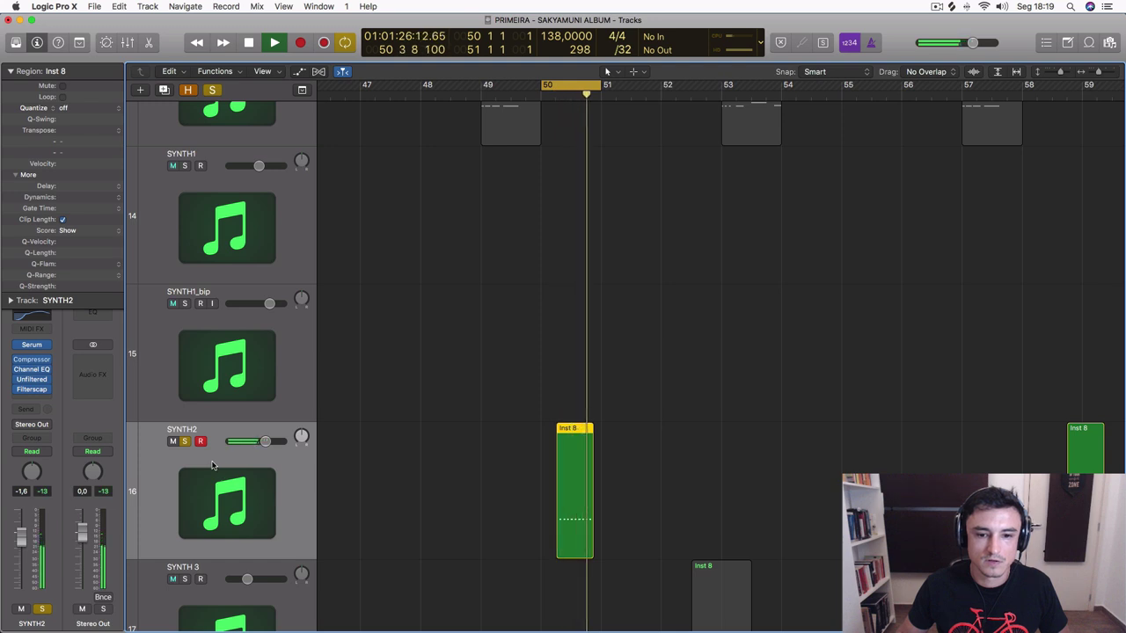
Step: Open SYNTH2's Serum instrument and display the Inst 8 region's notes enlarged in the Piano Roll
left_click(37, 345)
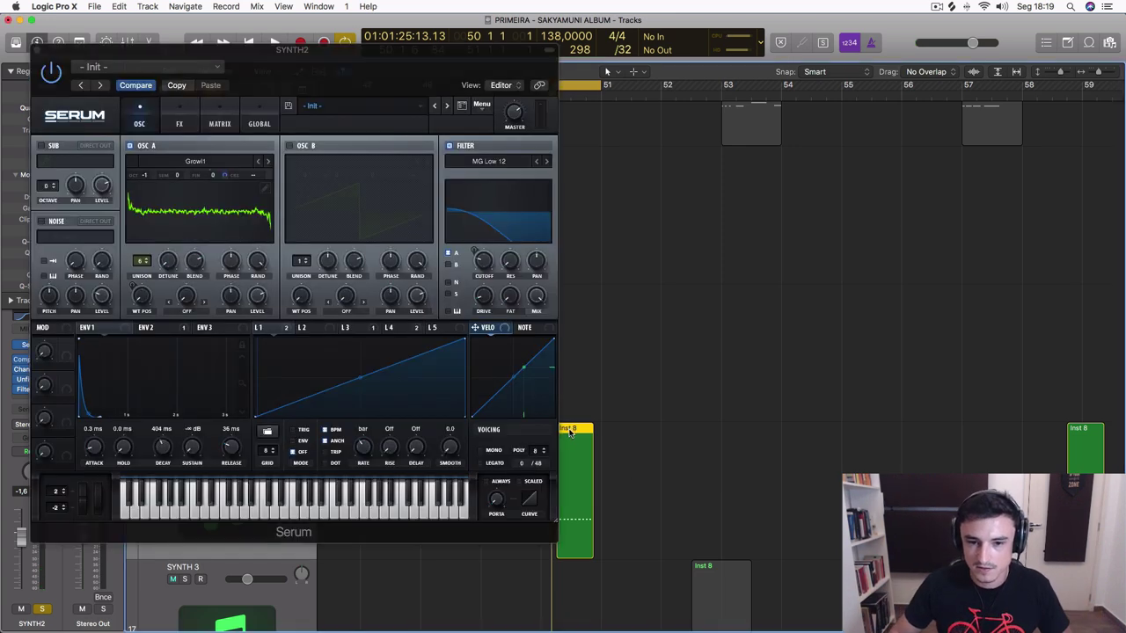
double_click(570, 431)
left_click_drag(444, 85, 617, 543)
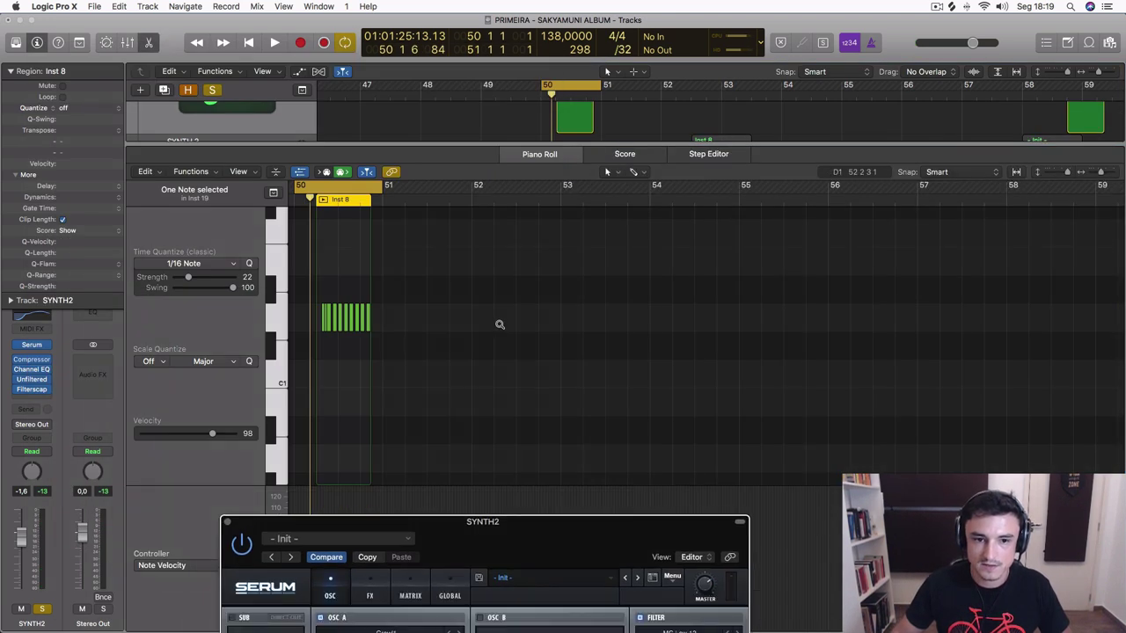
scroll(491, 326, "up", 10)
scroll(481, 332, "up", 3)
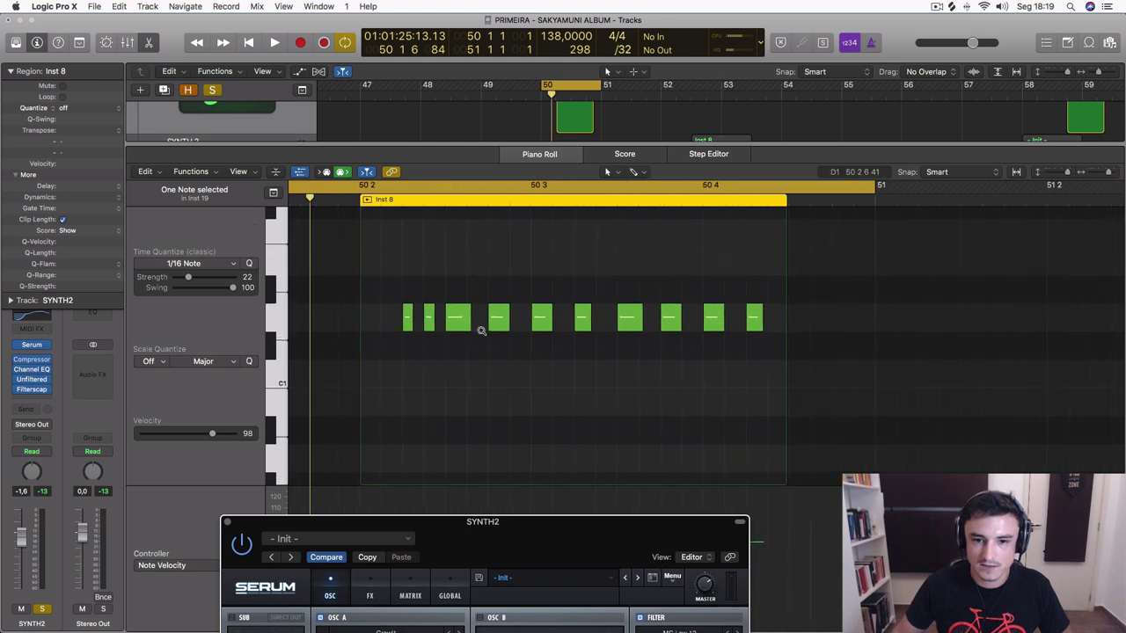
Step: Arrange the Serum window beside the Inst 8 notes so its LFO 1 graph and the notes are both in view
left_click_drag(557, 545, 582, 56)
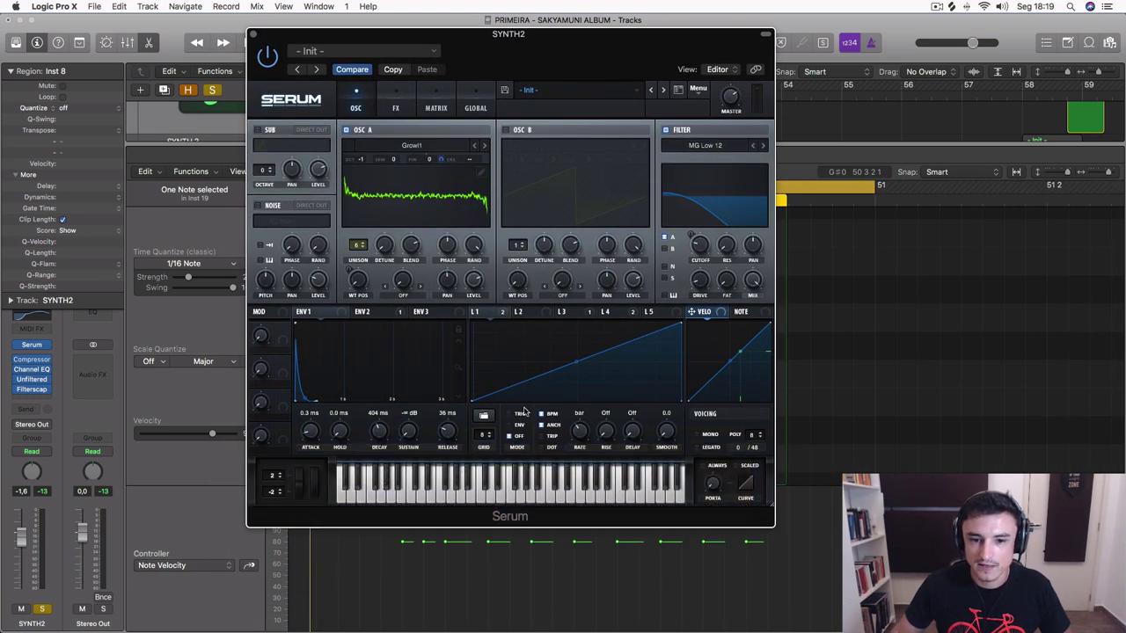
left_click_drag(552, 47, 1043, 103)
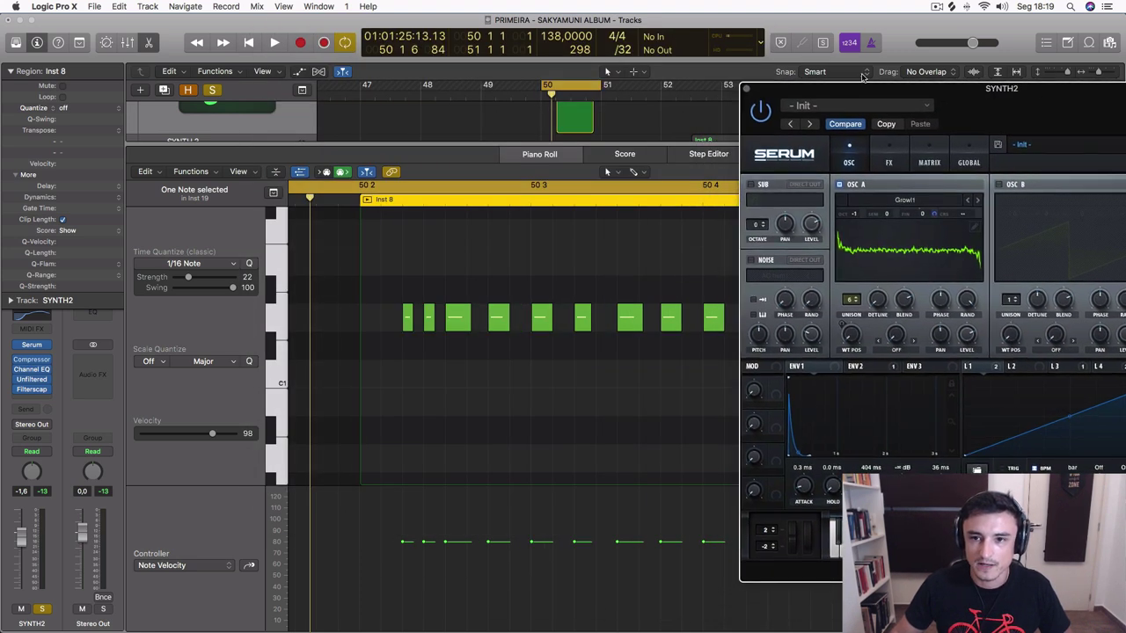
left_click_drag(903, 89, 22, 73)
scroll(768, 351, "right", 8)
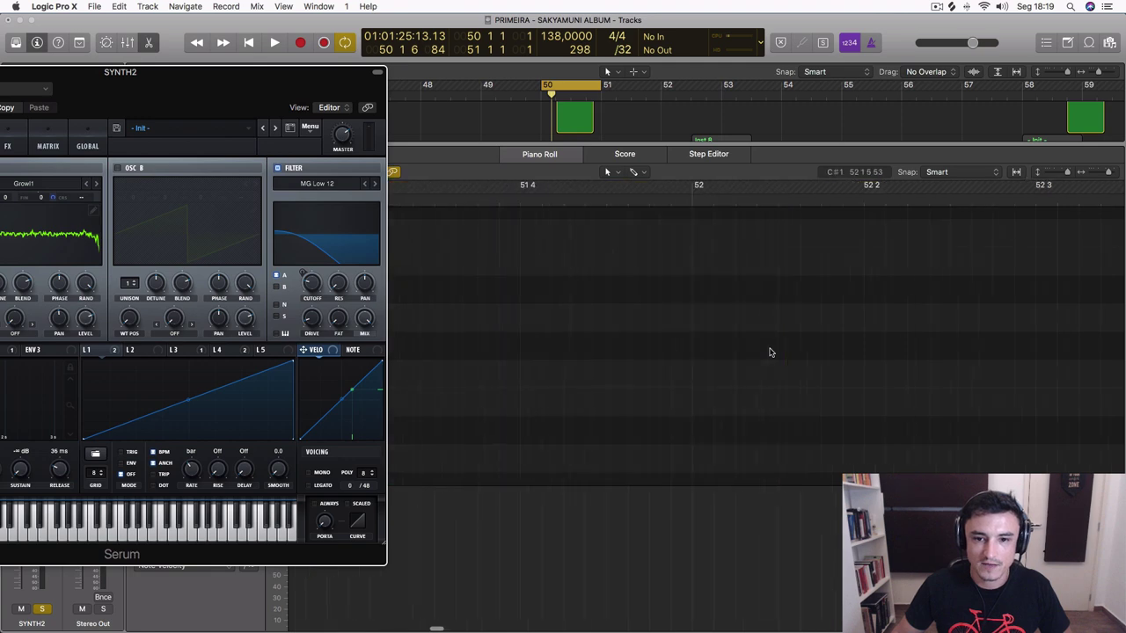
scroll(770, 350, "left", 8)
left_click_drag(280, 70, 407, 51)
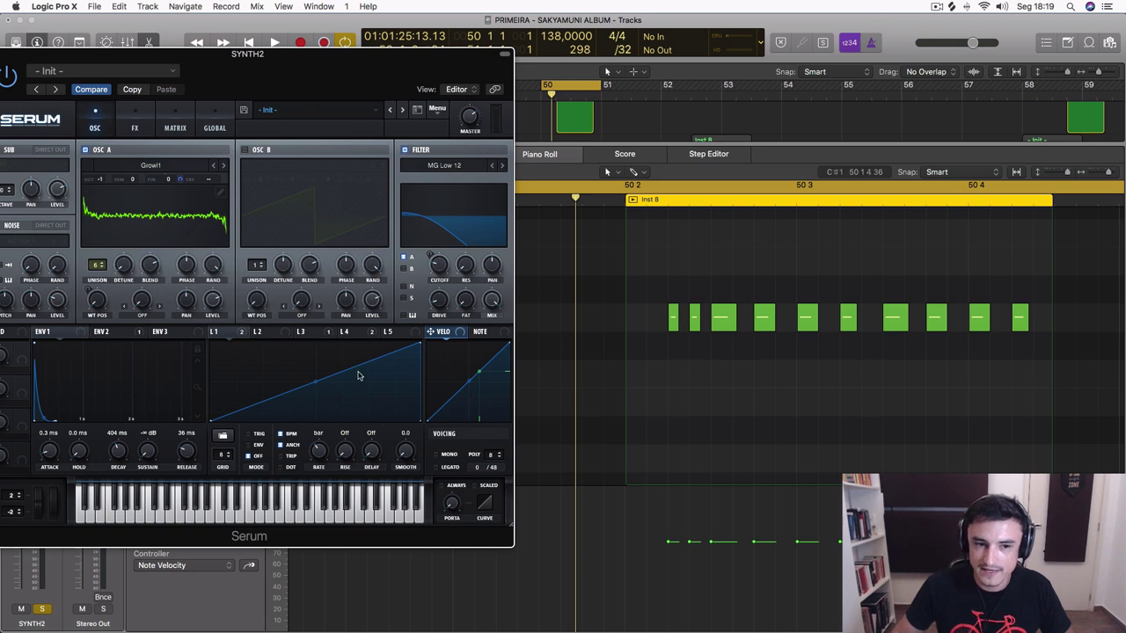
left_click_drag(415, 70, 475, 69)
Step: Audition the cycled SYNTH2 region twice with Serum's LFO 1 mode at Off
key("space")
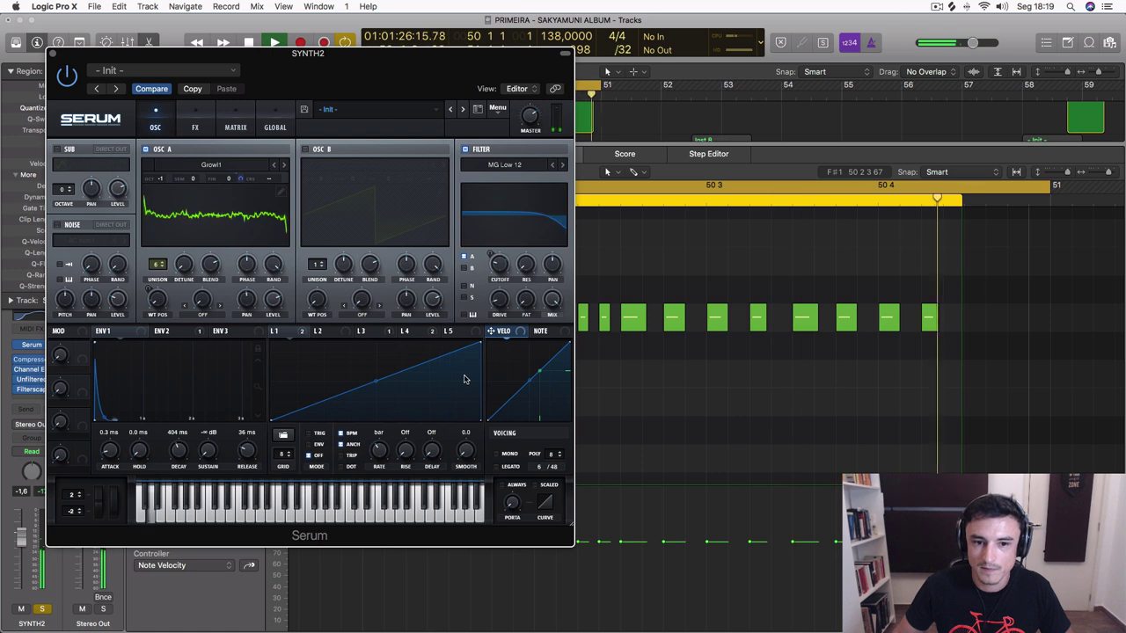
key("space")
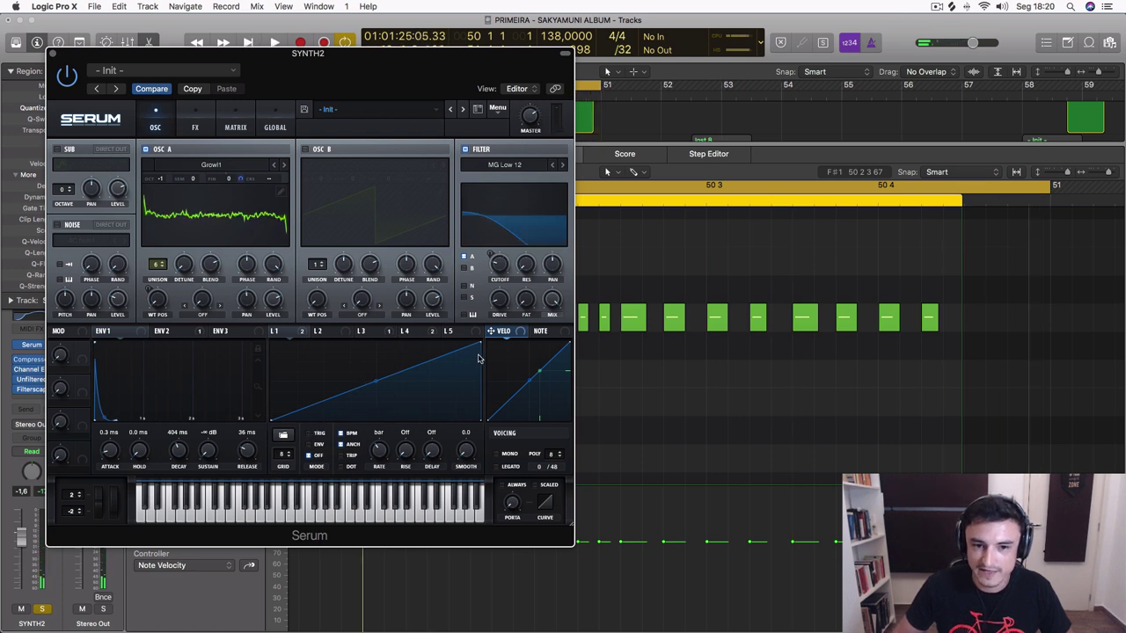
key("space")
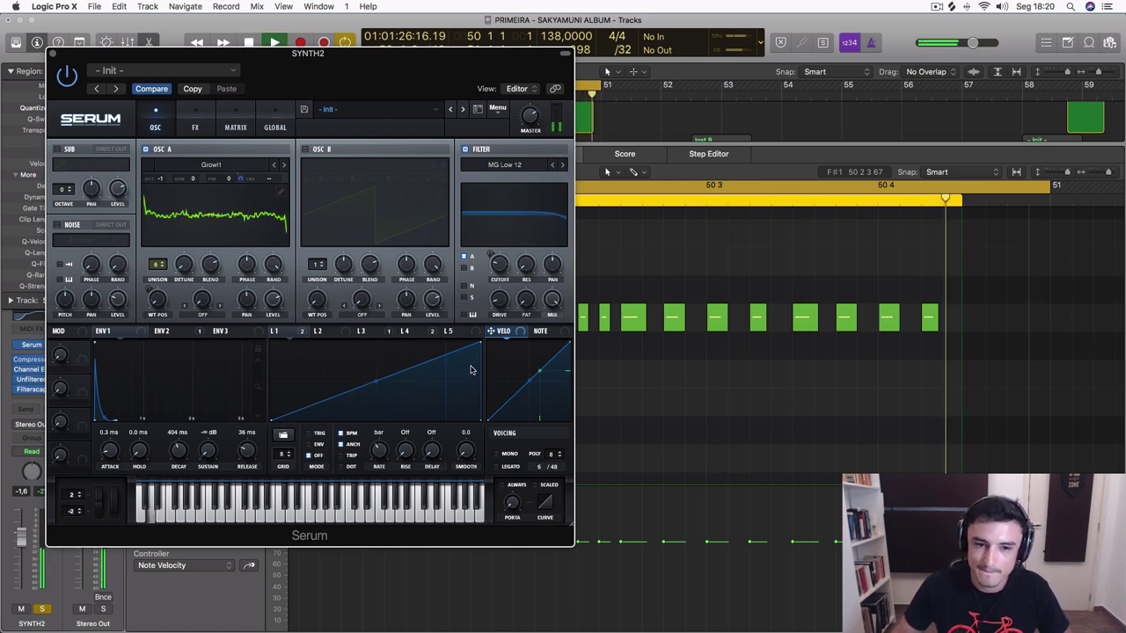
key("space")
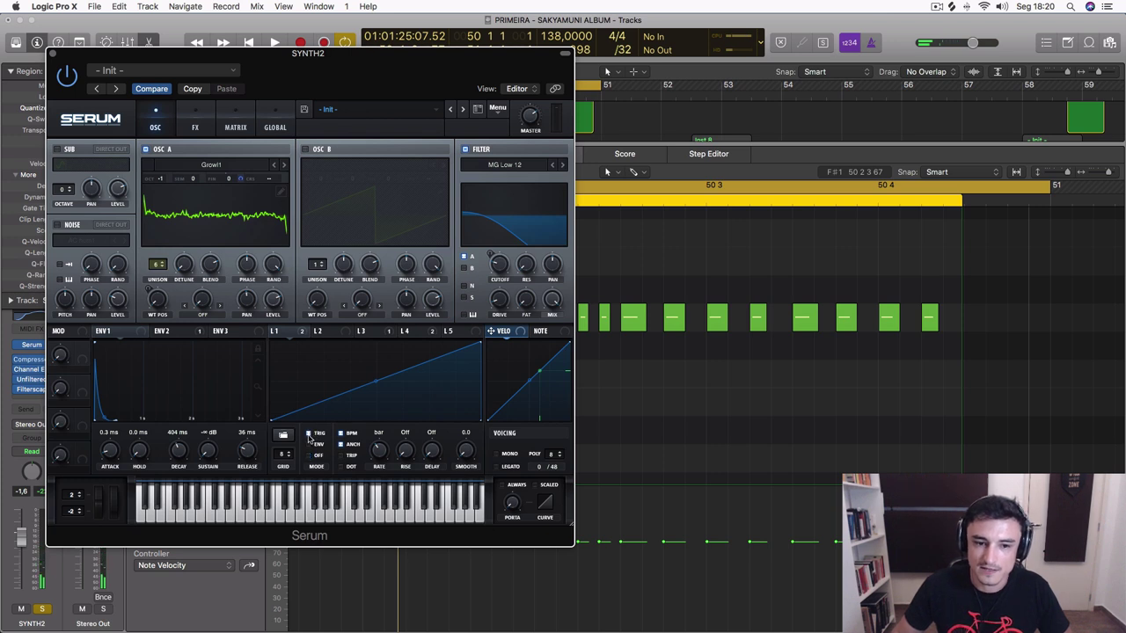
Step: Audition SYNTH2 with Serum's LFO 1 in Trig mode, return the mode to Off for another listen, and close Serum
key("space")
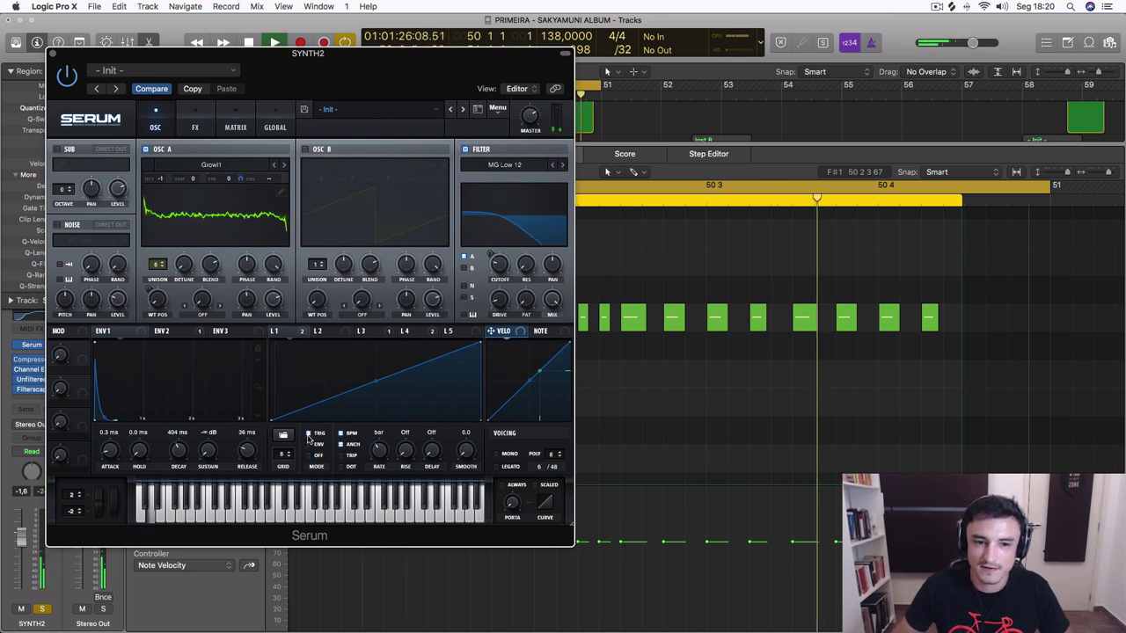
key("space")
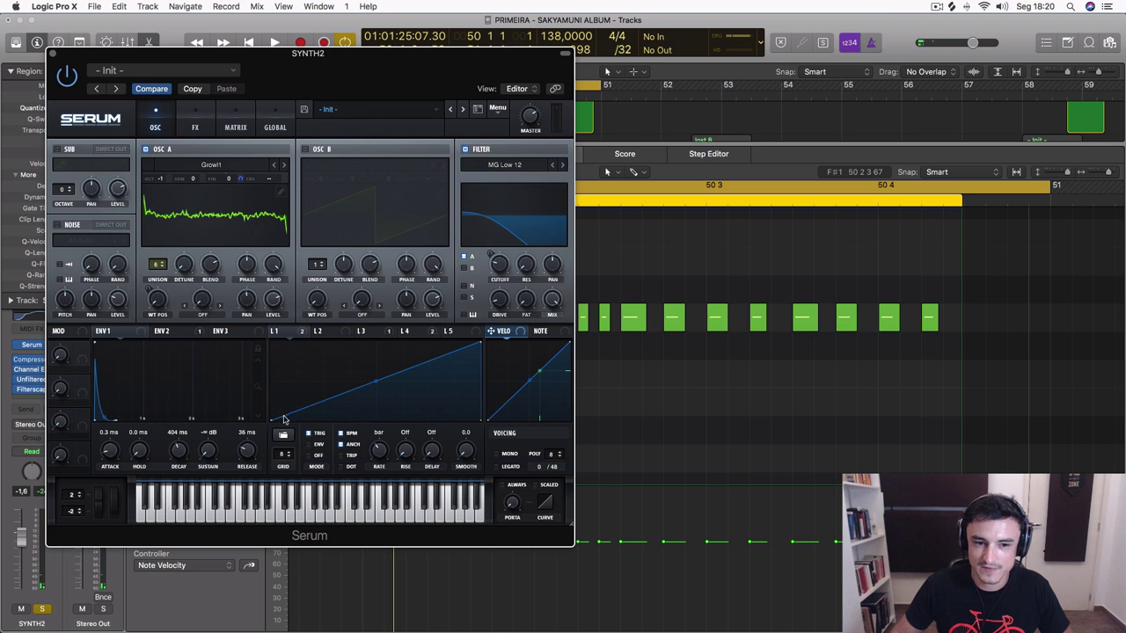
left_click(309, 455)
key("space")
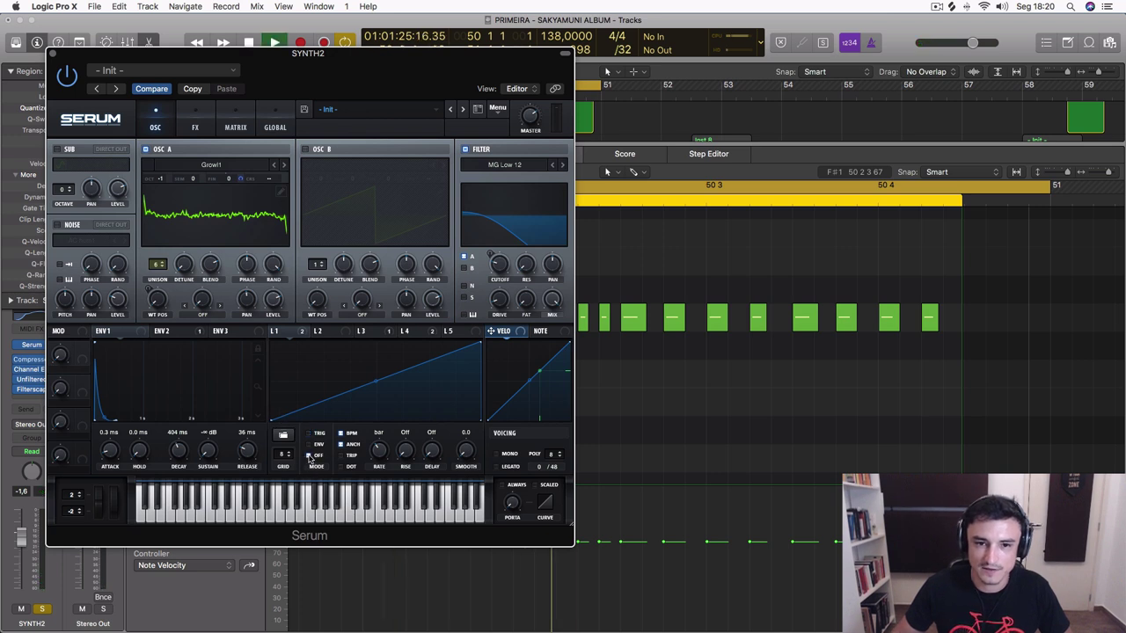
key("space")
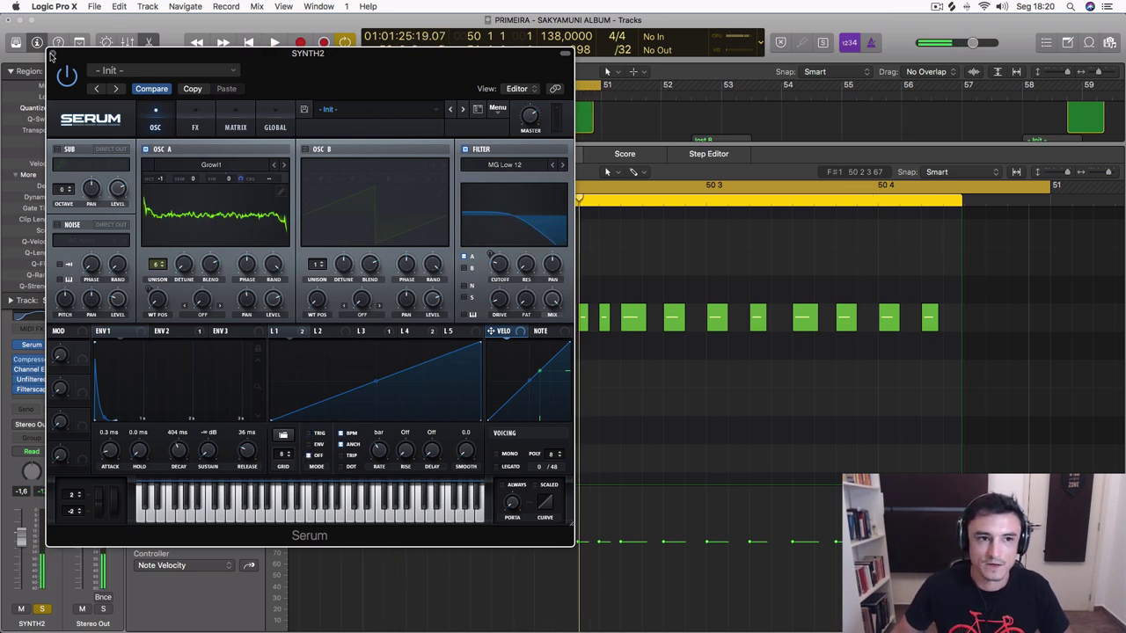
left_click(53, 55)
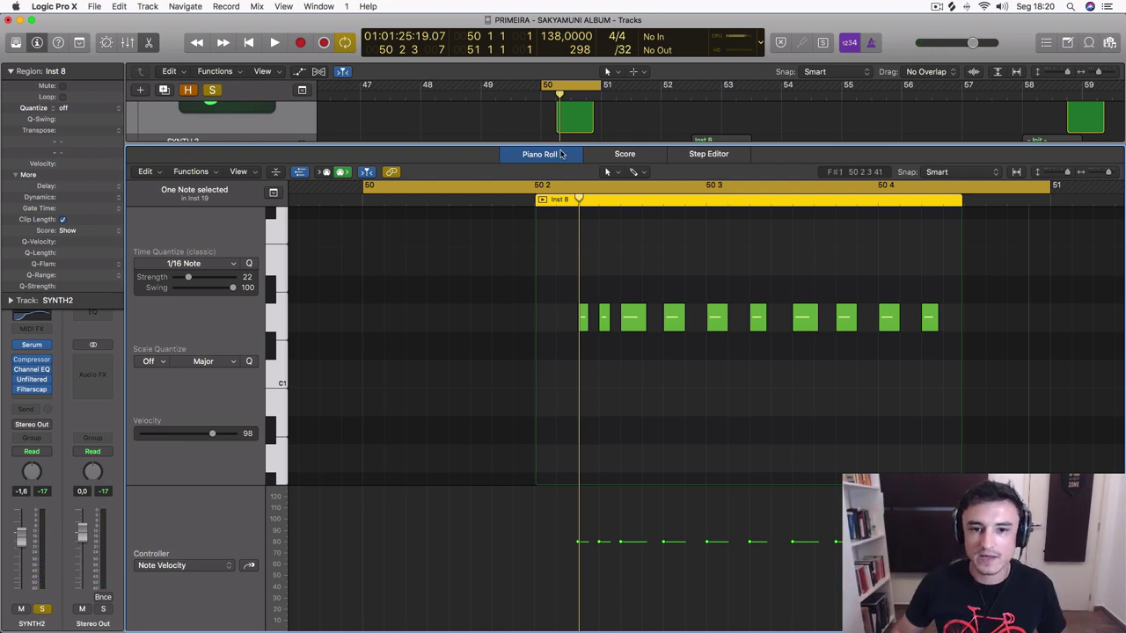
Step: Close the Piano Roll and open the LFOTool on the SAPT_138_BPM_Hat_Loop_06 track
key("e")
scroll(582, 234, "up", 5)
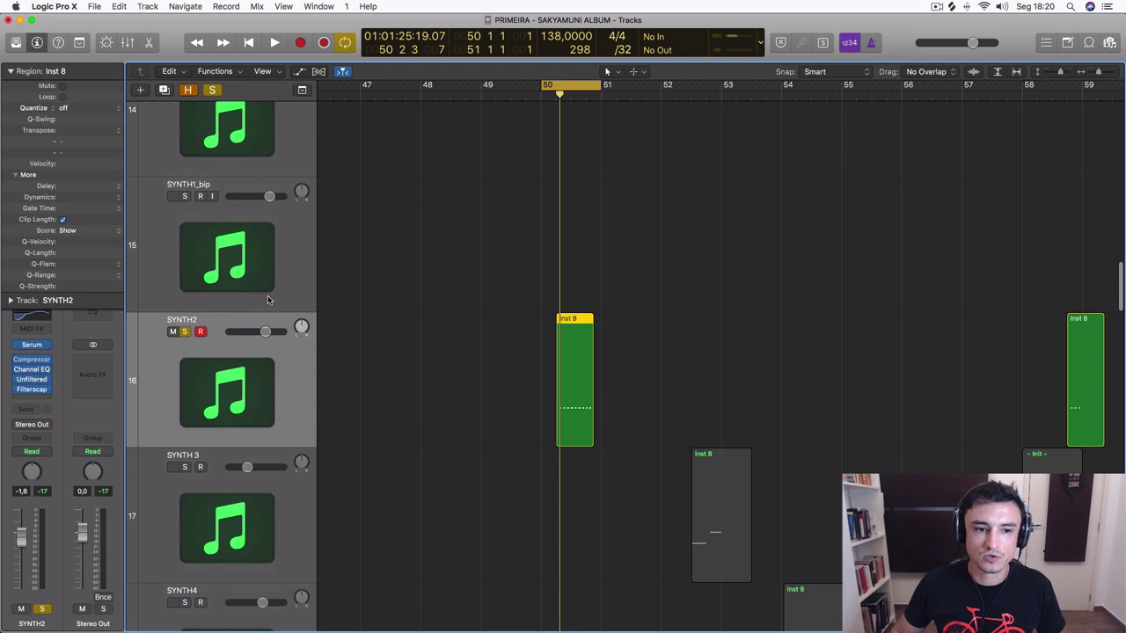
key("z")
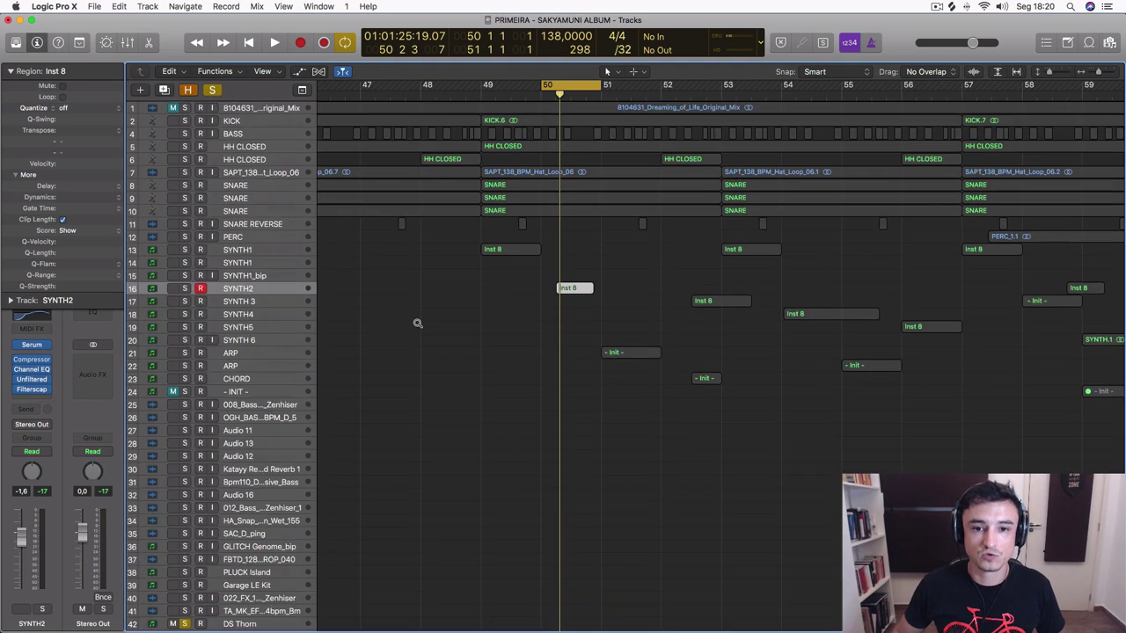
left_click(264, 160)
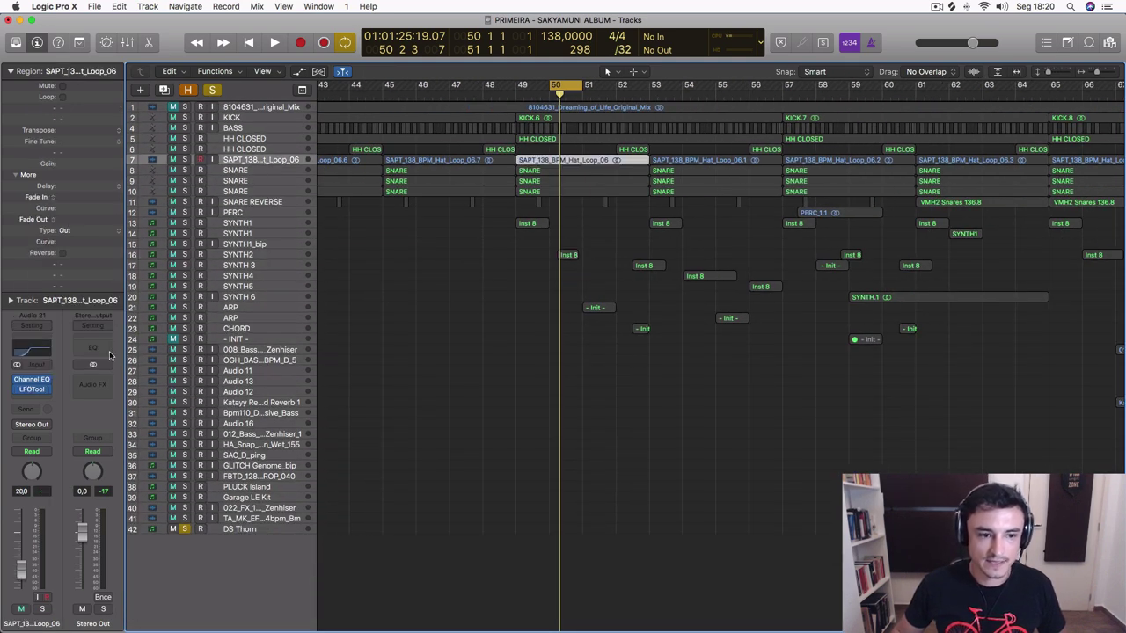
left_click(32, 389)
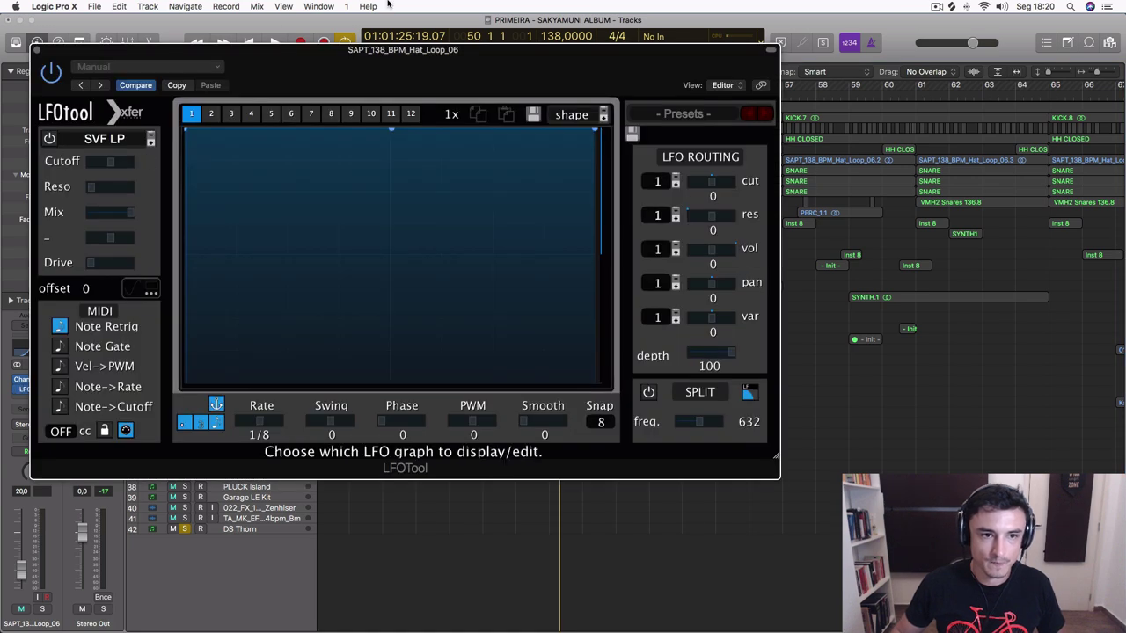
Step: Turn on Note Gate in the hat loop's LFOTool and lower the LFO curve's starting point to zero
left_click_drag(362, 65, 437, 70)
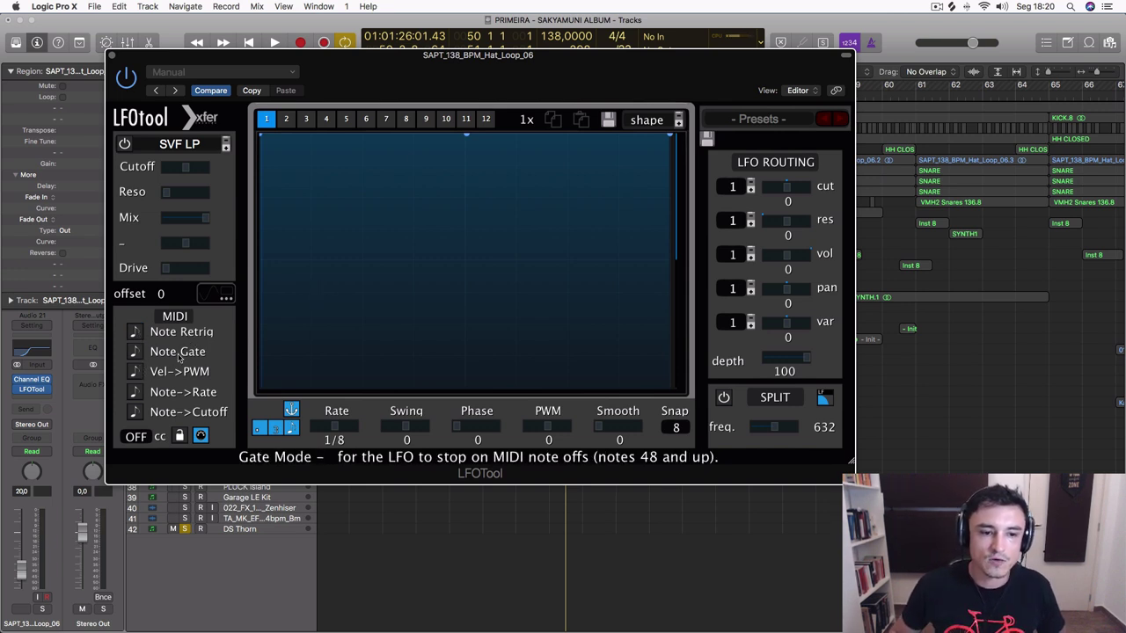
left_click(133, 351)
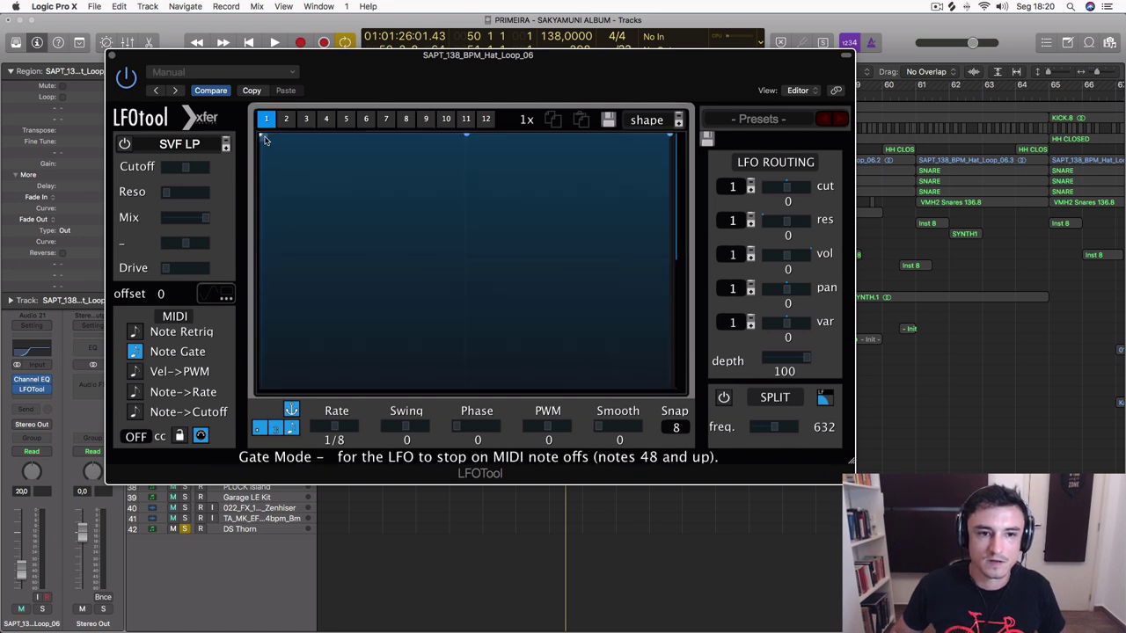
left_click_drag(264, 138, 261, 387)
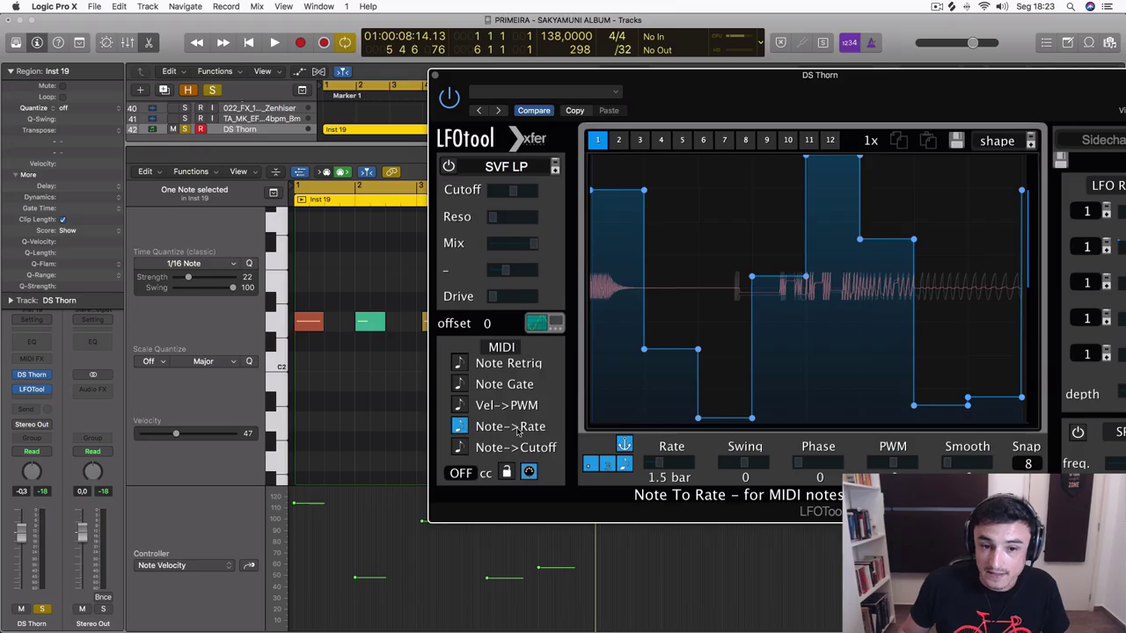
Step: Enable Note->Rate in the DS Thorn track's LFOTool
left_click(459, 428)
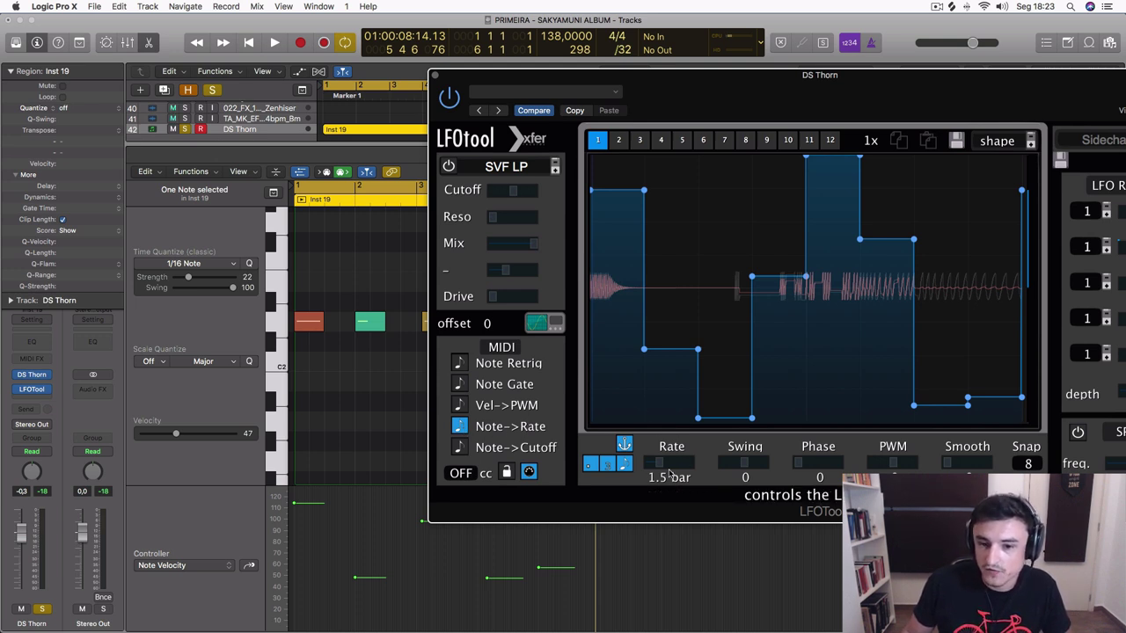
mouse_move(514, 258)
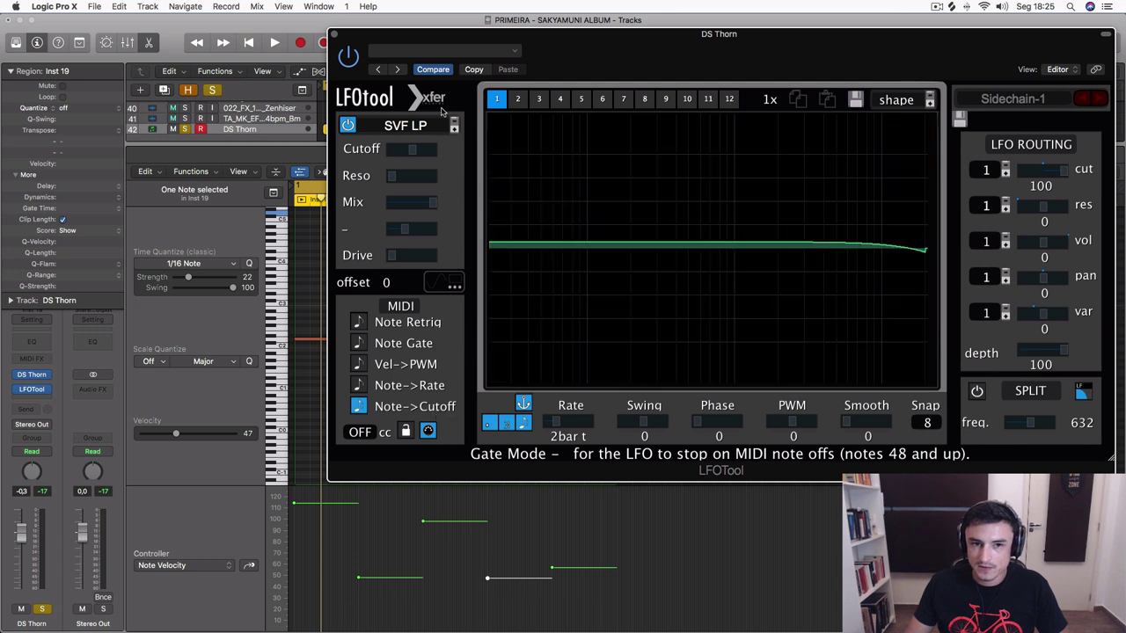
Step: Lower the SVF LP filter's Cutoff to minimum in DS Thorn's LFOTool and audition the track
left_click_drag(411, 153, 390, 161)
key("space")
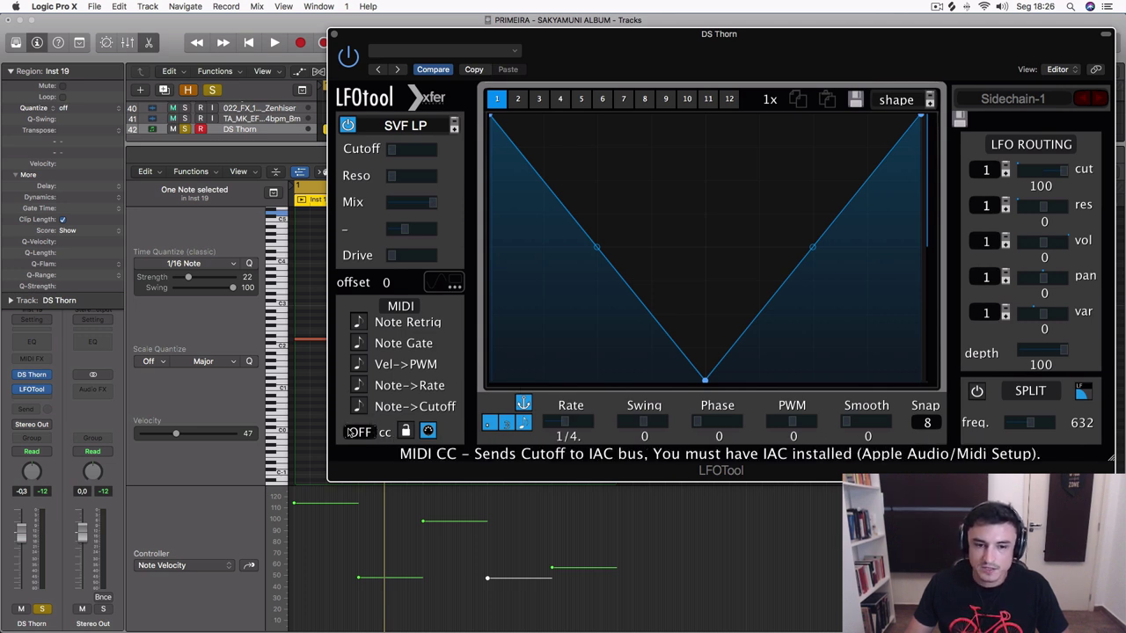
Step: Adjust LFOTool's MIDI CC assignment and export the LFO as a MIDI region onto the DS Thorn track at bar 7
mouse_move(355, 432)
left_mouse_down()
mouse_move(347, 272)
mouse_move(357, 432)
left_mouse_up()
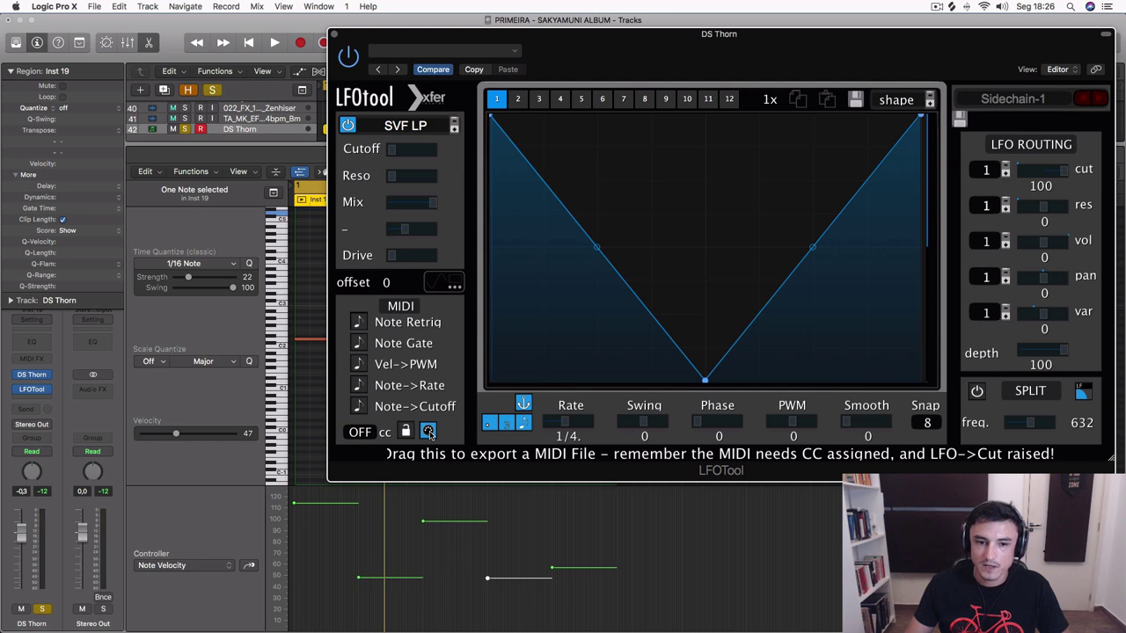
left_click_drag(428, 431, 510, 119)
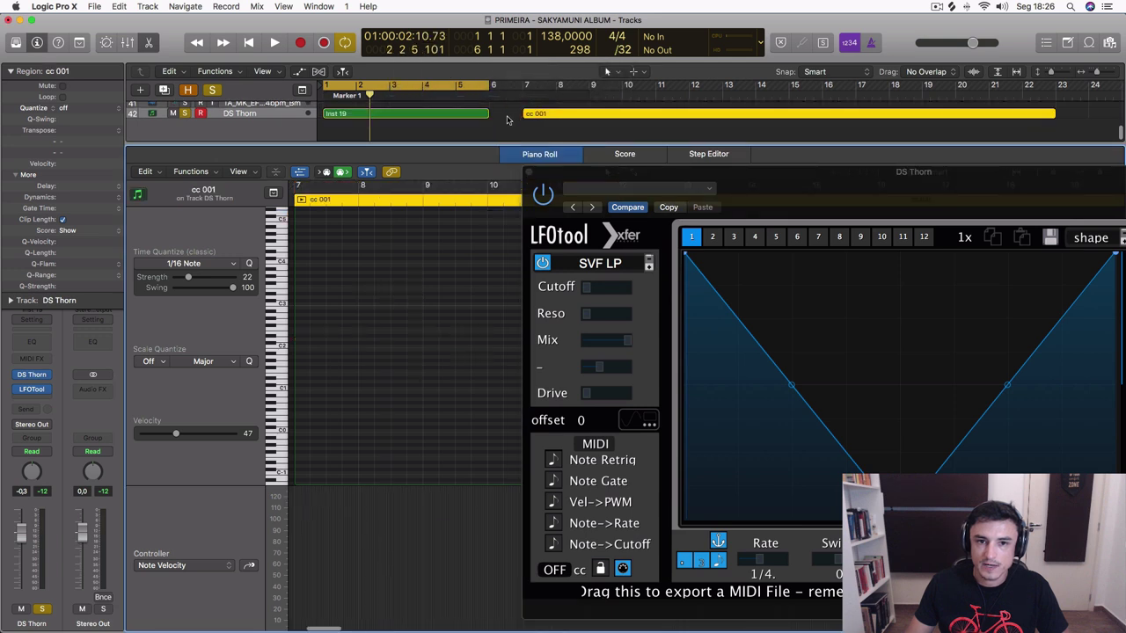
scroll(564, 124, "up", 5)
Step: Close the LFOTool window and open the exported cc 001 region to inspect its controller data
double_click(562, 113)
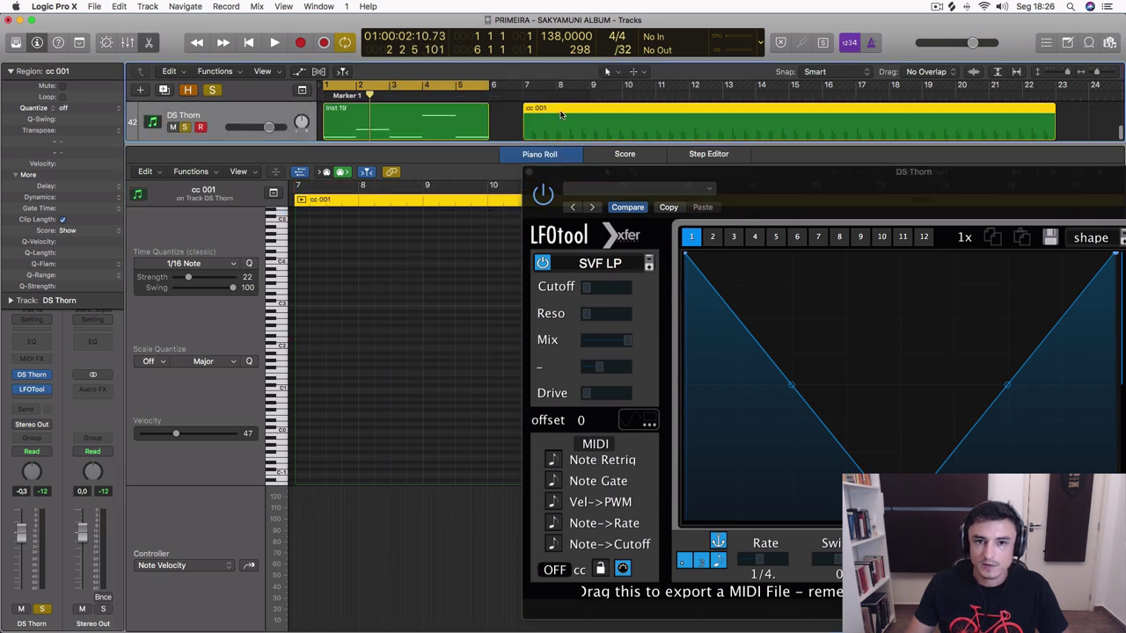
left_click(527, 173)
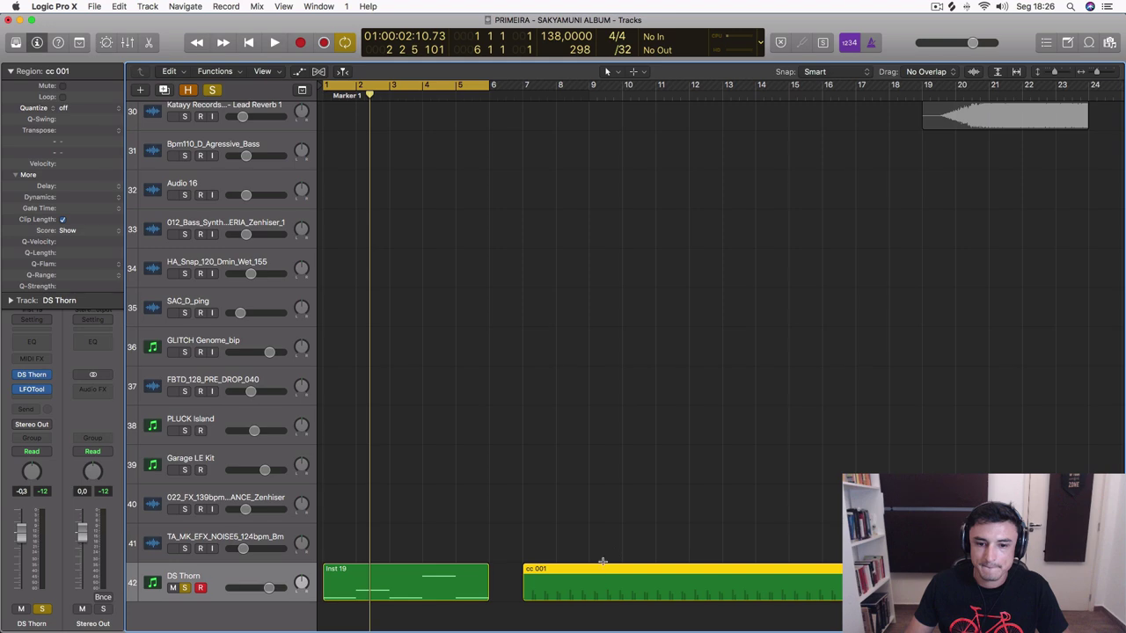
double_click(596, 570)
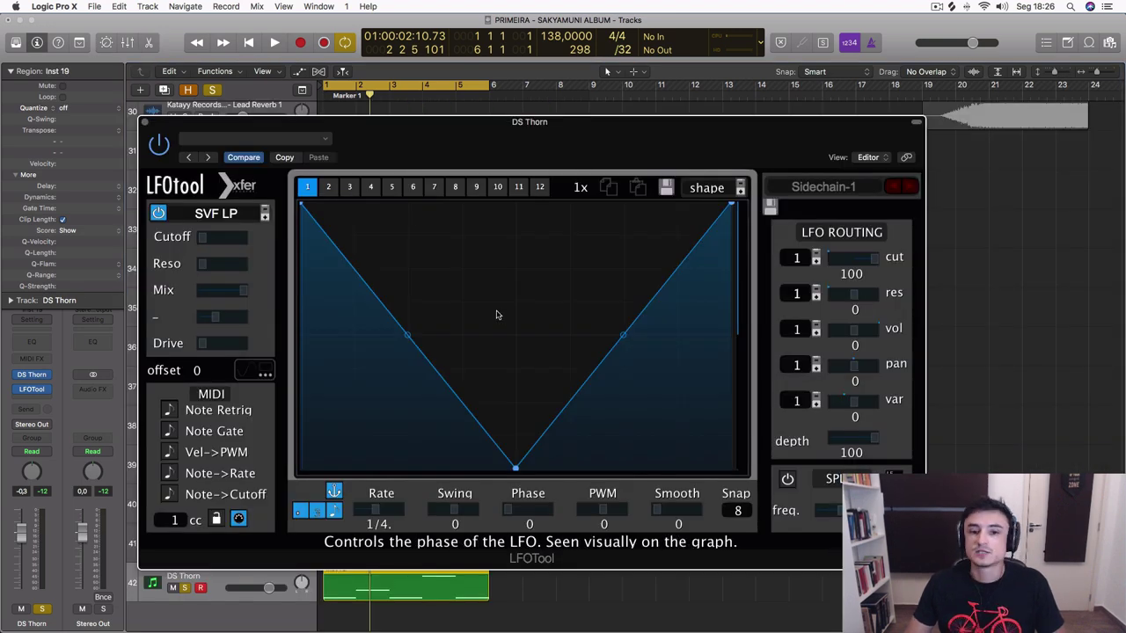
Step: Load the Init preset in DS Thorn's LFOTool and audition the track
left_click_drag(509, 142, 472, 65)
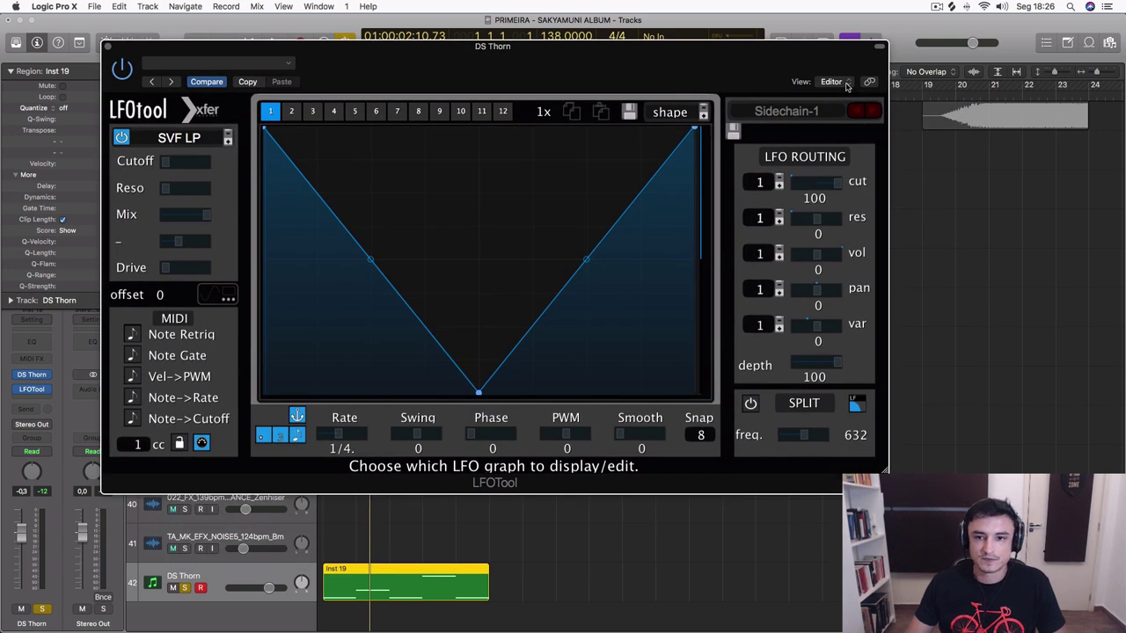
left_click(822, 117)
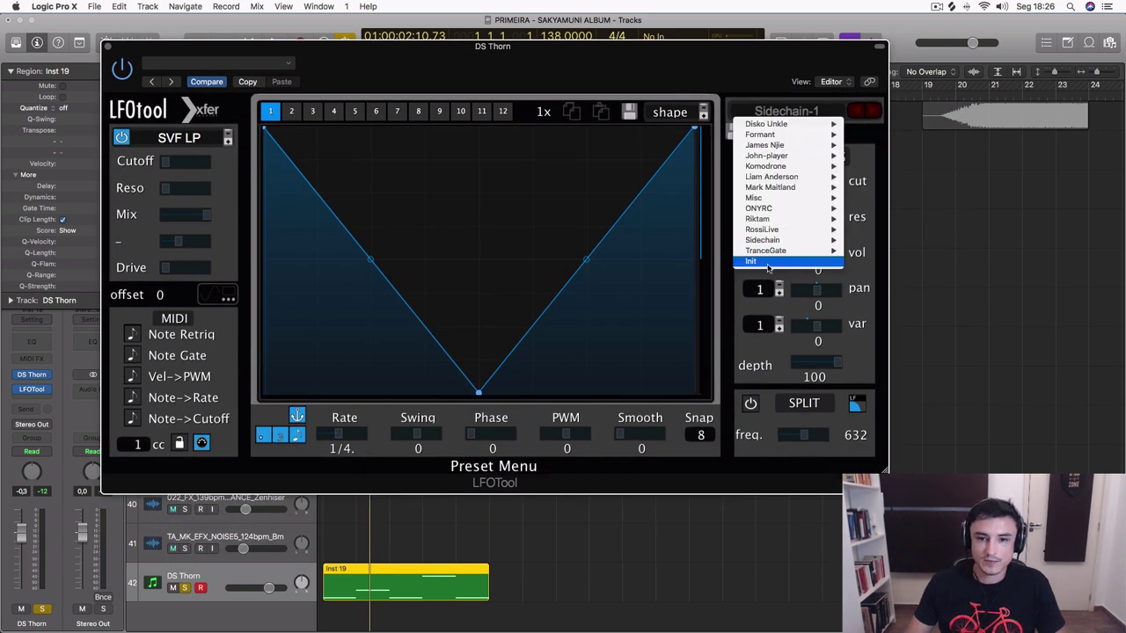
left_click(767, 264)
key("space")
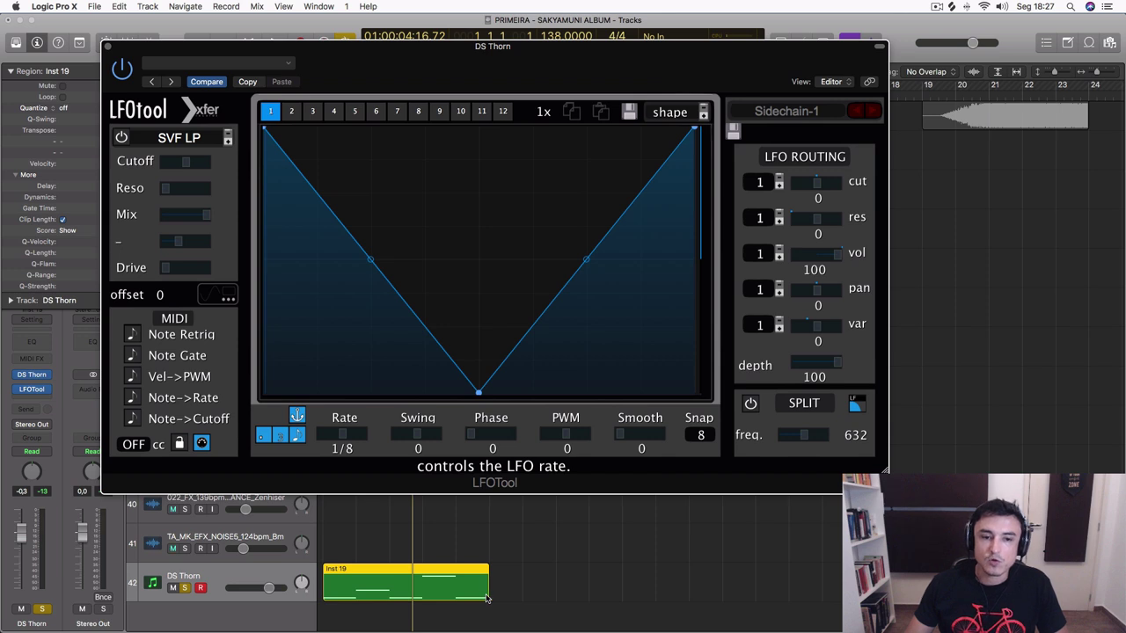
Step: Drop the first grid segment of DS Thorn's LFO volume curve to zero
mouse_move(295, 390)
left_mouse_down()
mouse_move(297, 359)
mouse_move(296, 393)
left_mouse_up()
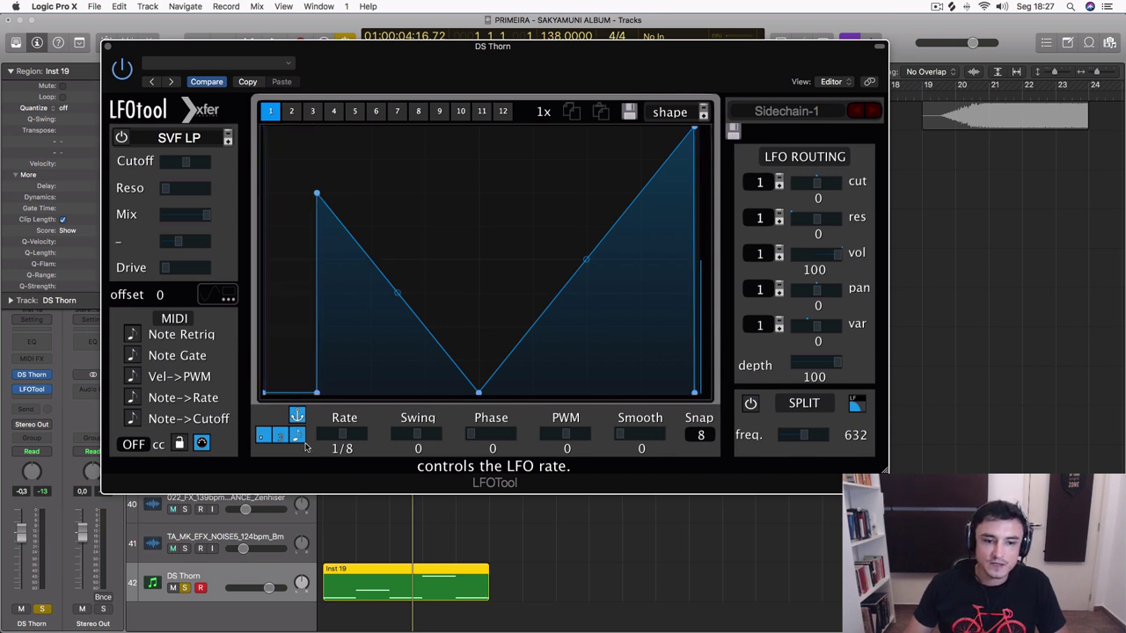
Step: Add four points on the falling slope after the first segment and shape them into uneven peaks and dips, with one peak at maximum
double_click(360, 244)
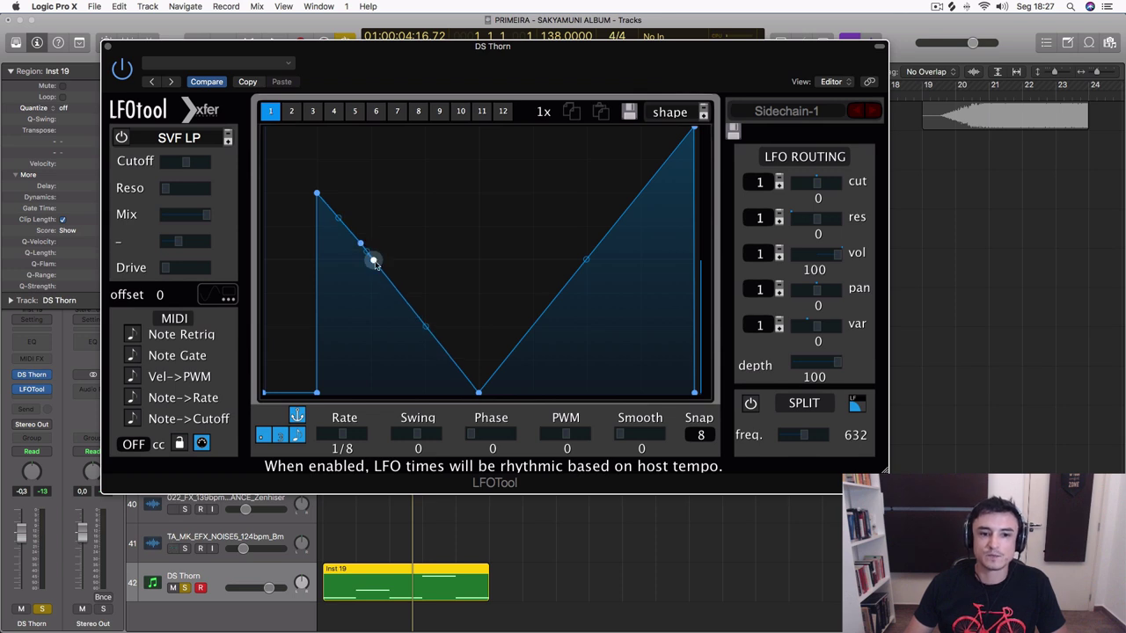
double_click(384, 282)
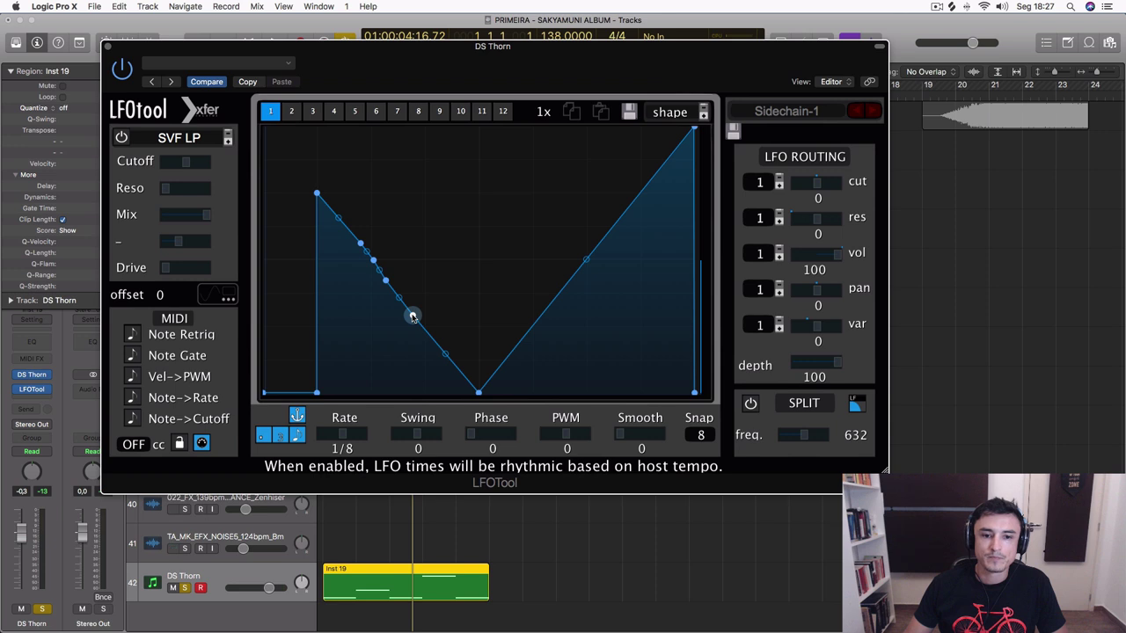
left_click_drag(411, 317, 452, 128)
left_click_drag(374, 260, 365, 187)
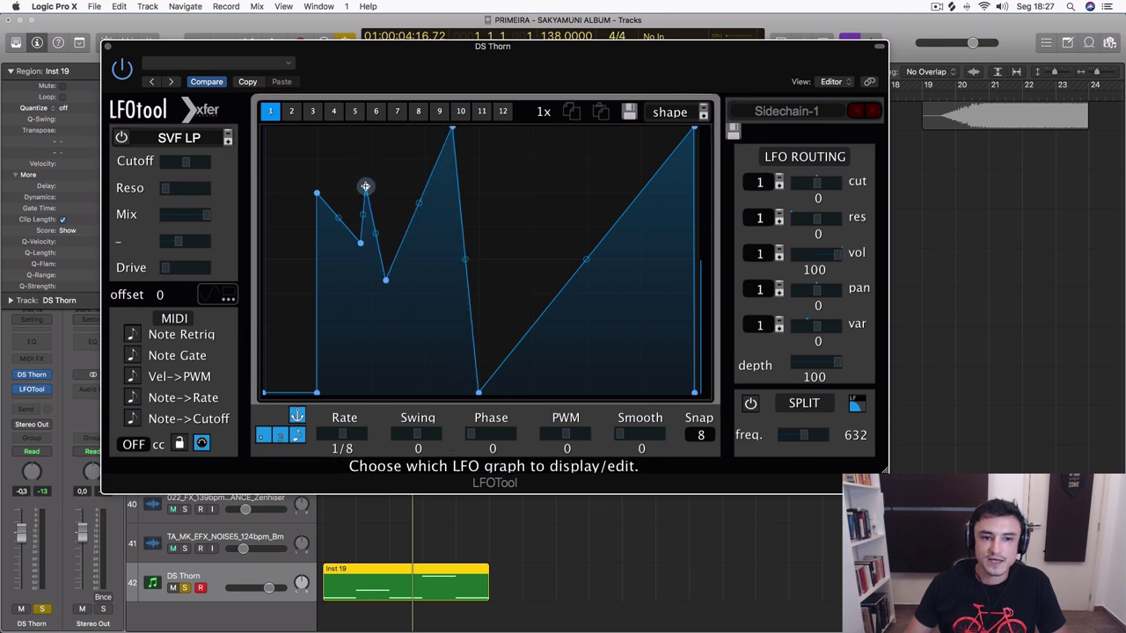
left_click_drag(361, 244, 345, 304)
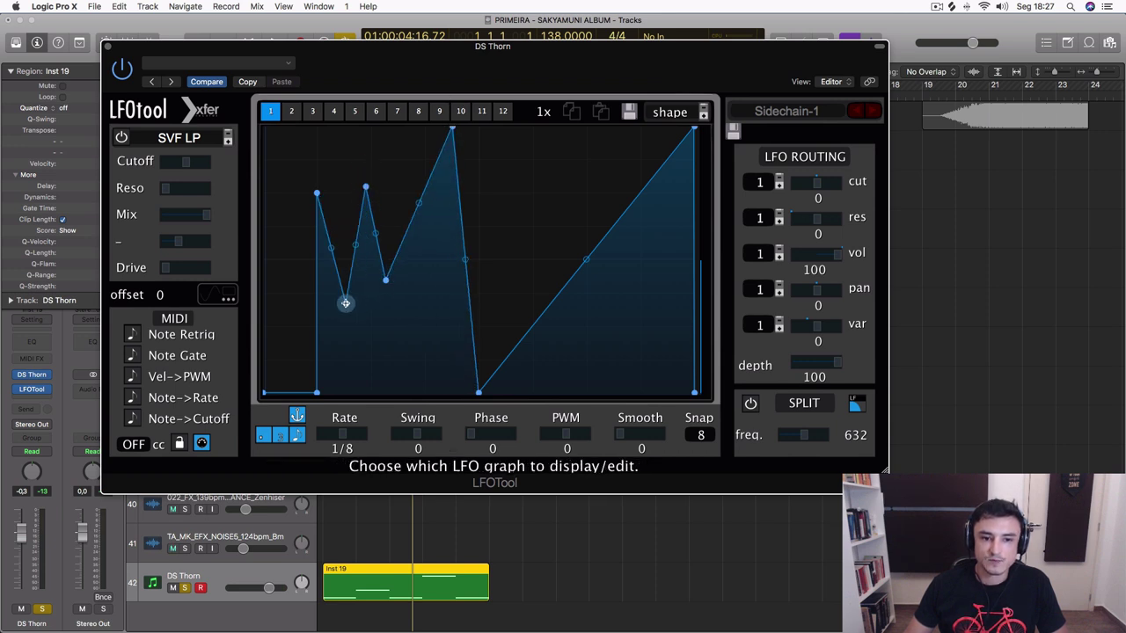
Step: Draw flat high, low and higher steps over the last three grid segments of the LFO curve
left_click(549, 313)
left_click_drag(549, 313, 541, 198)
mouse_move(619, 201)
left_mouse_down()
mouse_move(648, 422)
mouse_move(654, 146)
left_mouse_up()
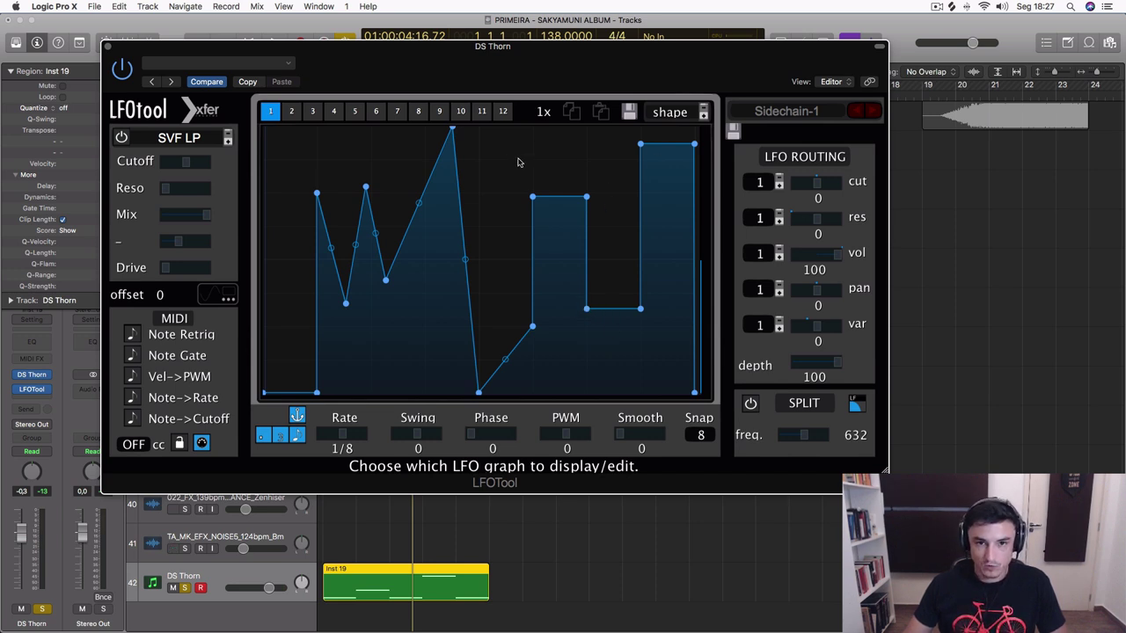
Step: Add a point above the valley in the middle of the curve and place it as a sharp peak directly over the valley
double_click(479, 164)
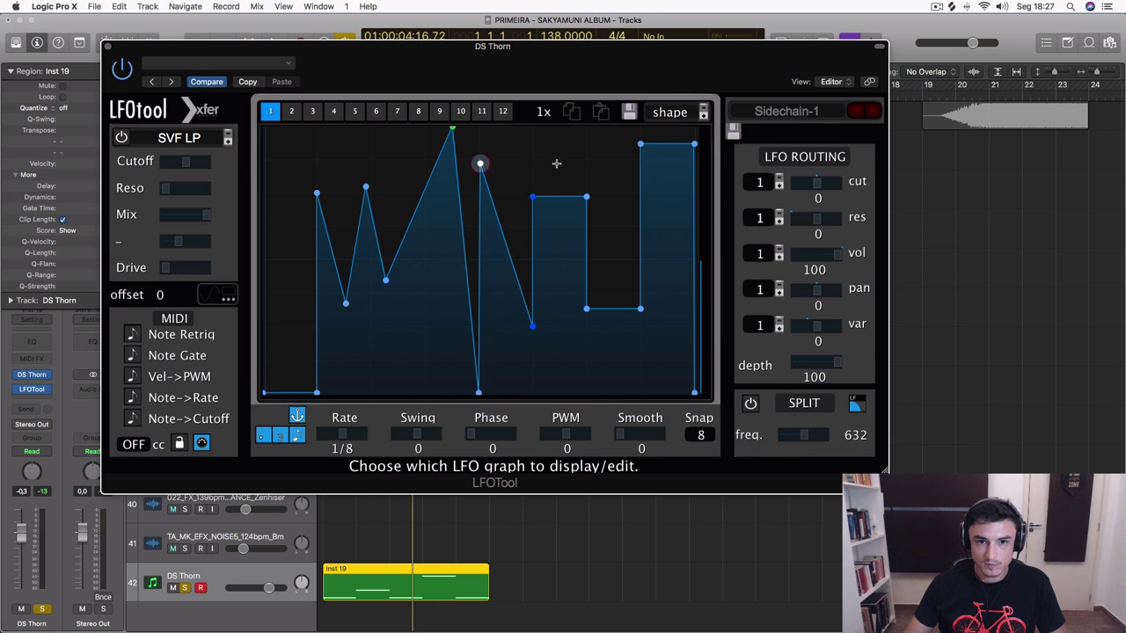
left_click_drag(479, 163, 546, 156)
left_click_drag(631, 154, 458, 192)
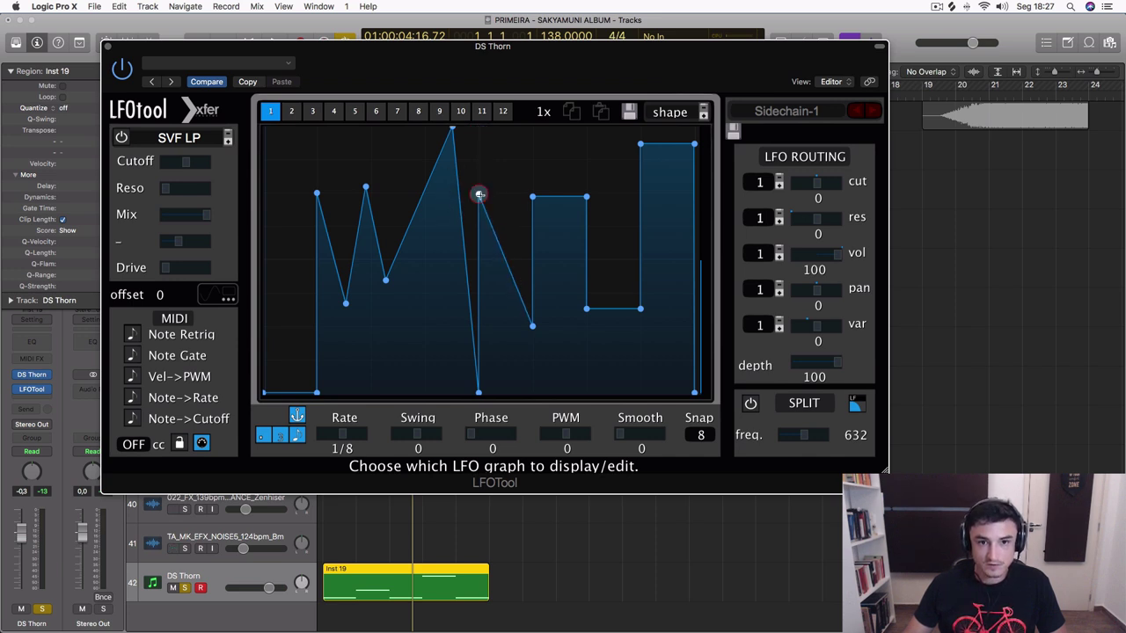
mouse_move(482, 194)
left_mouse_down()
mouse_move(532, 194)
mouse_move(533, 151)
mouse_move(486, 175)
left_mouse_up()
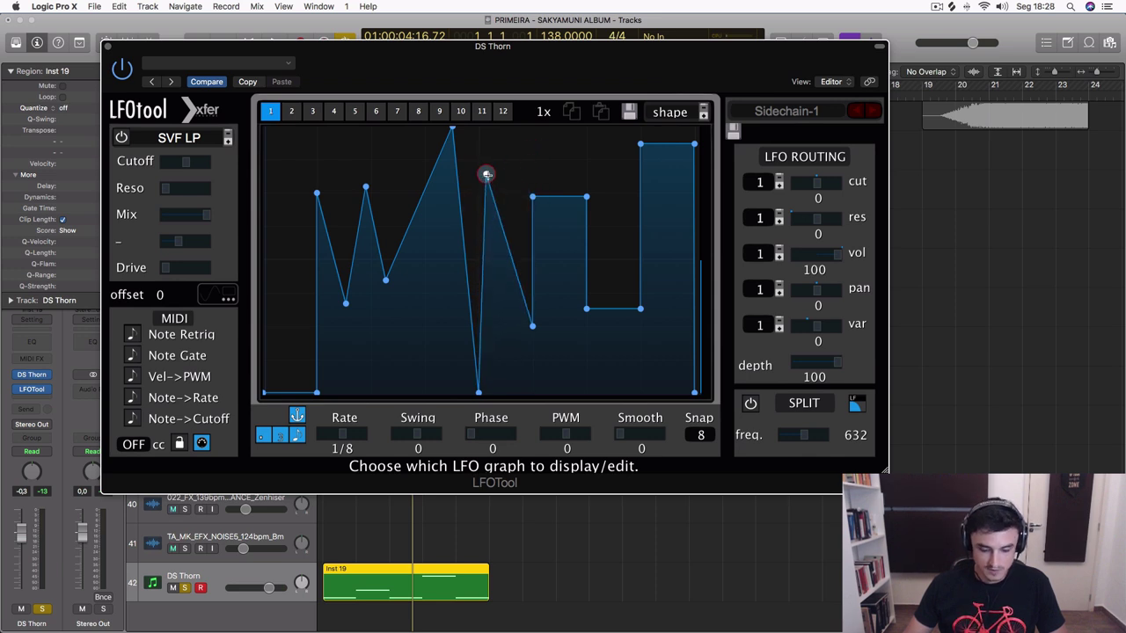
mouse_move(485, 173)
left_mouse_down()
mouse_move(478, 156)
mouse_move(530, 156)
mouse_move(538, 125)
mouse_move(469, 118)
mouse_move(509, 111)
mouse_move(489, 120)
mouse_move(477, 196)
mouse_move(478, 151)
mouse_move(465, 180)
left_mouse_up()
Step: Set the LFO rate to bar and audition DS Thorn together with the soloed KICK track
key("space")
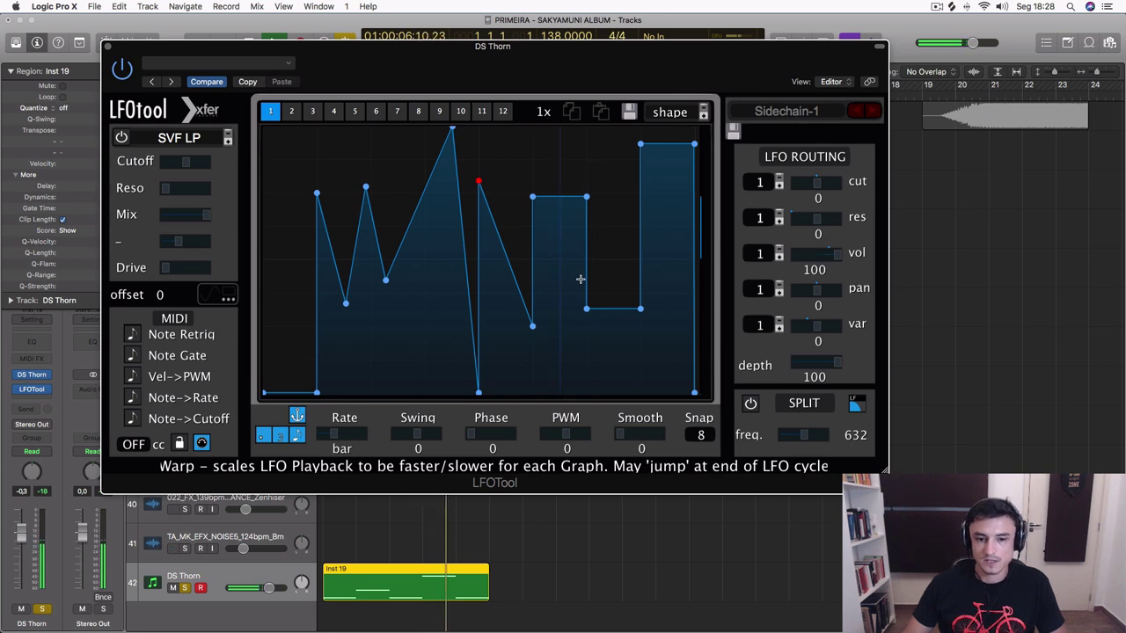
left_click_drag(368, 95, 555, 293)
scroll(187, 124, "up", 10)
scroll(188, 124, "up", 3)
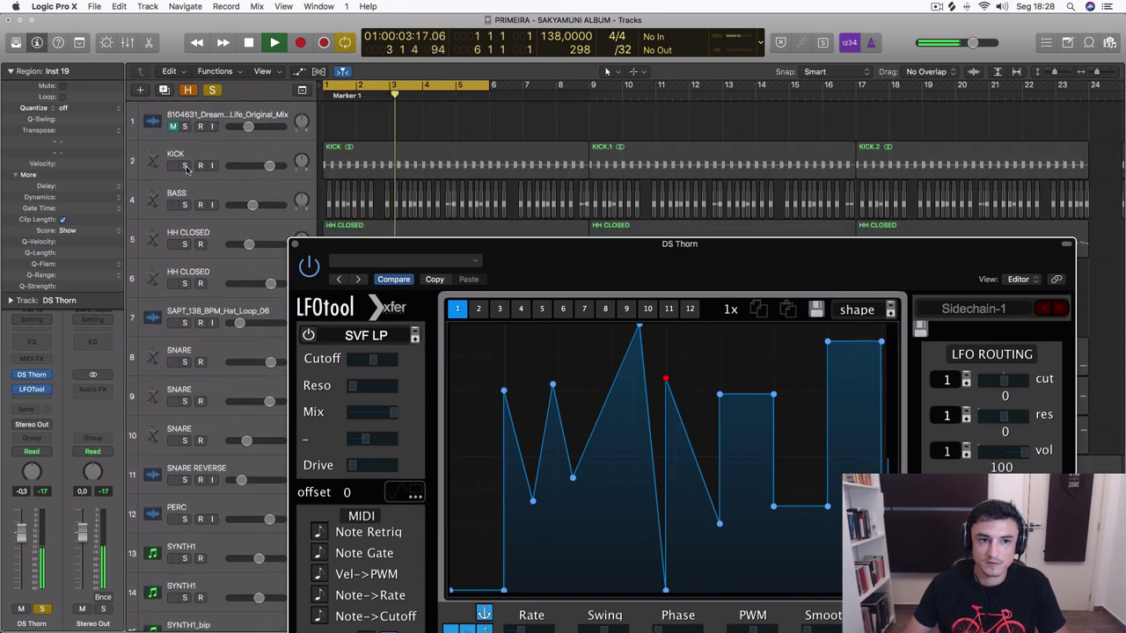
left_click(184, 166)
left_click_drag(515, 252, 430, 65)
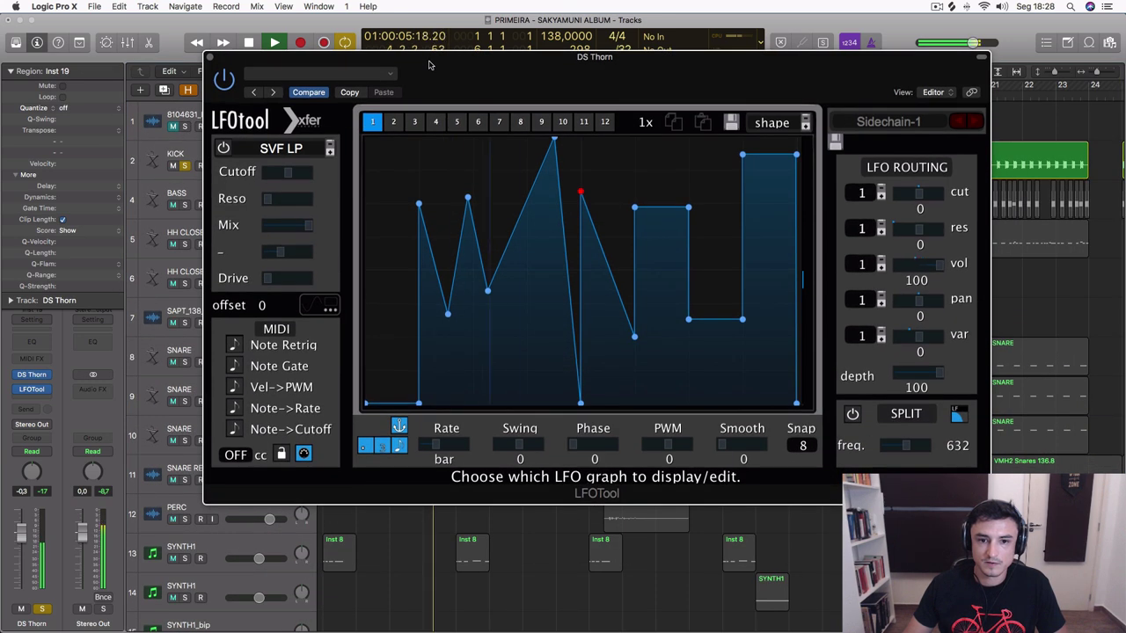
scroll(467, 570, "down", 6)
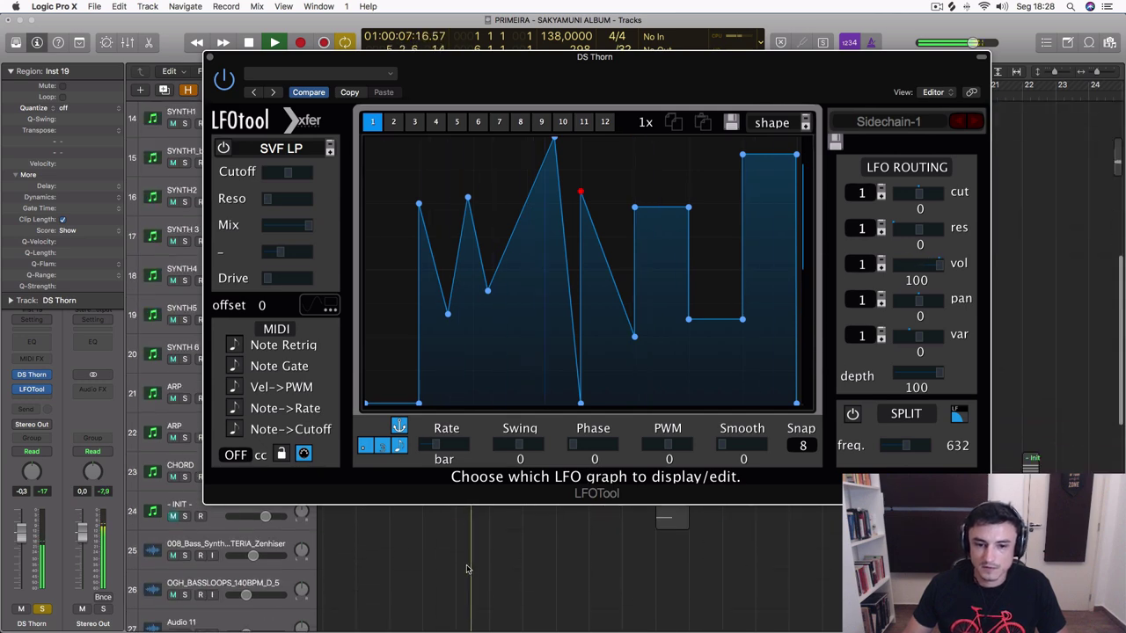
scroll(467, 569, "down", 6)
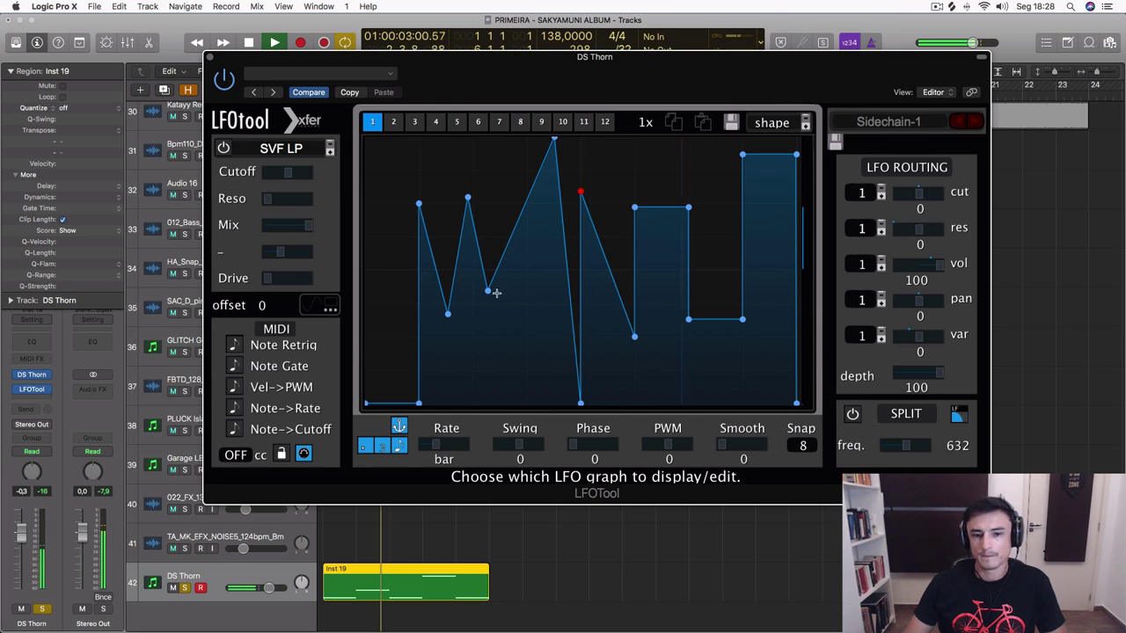
key("space")
Step: Open the Inst 19 region in the Piano Roll, adjust its note timing and shorten the cycle range to end at bar 5
double_click(405, 585)
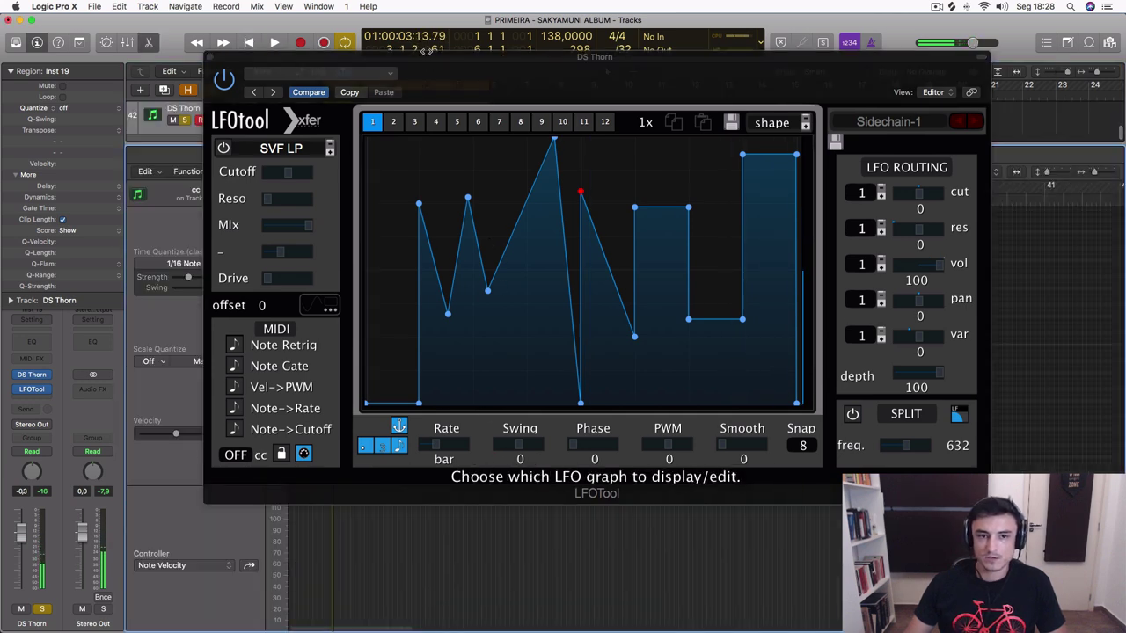
left_click_drag(424, 56, 978, 434)
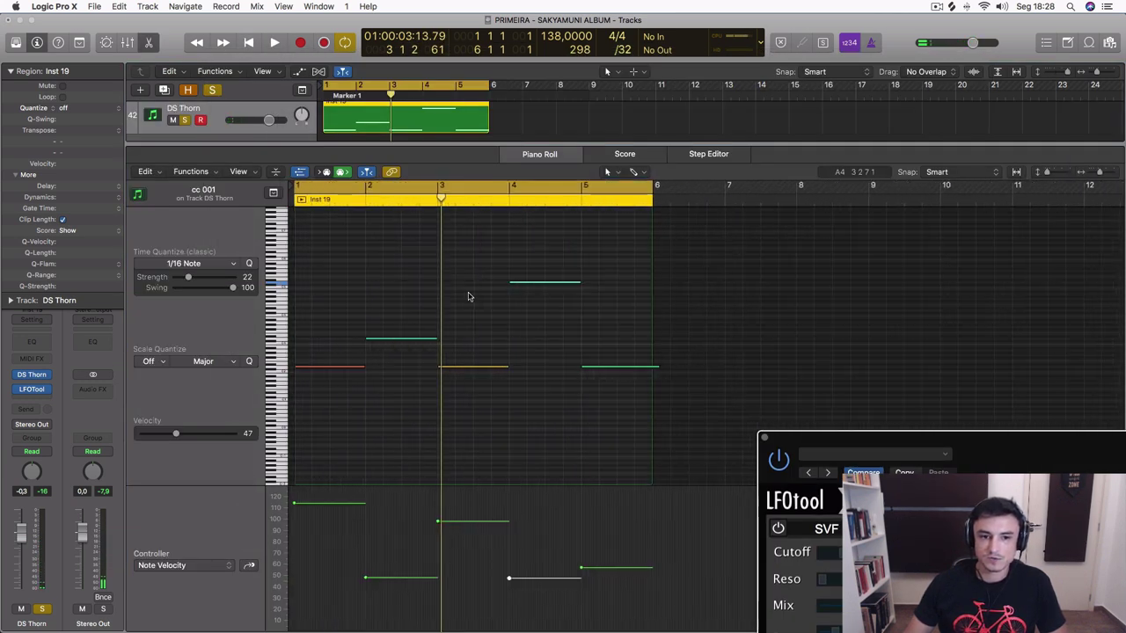
left_click_drag(430, 342, 380, 345)
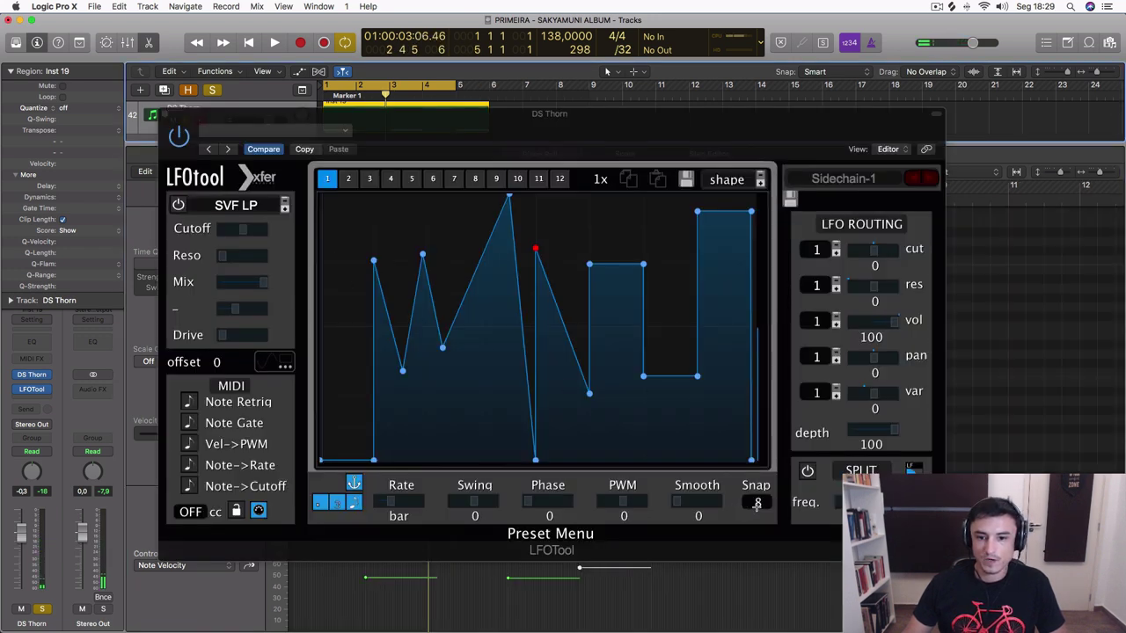
Step: Set LFOTool's Snap to 16, draw an uneven stepped pattern across the whole LFO curve and audition it
left_click_drag(757, 505, 763, 478)
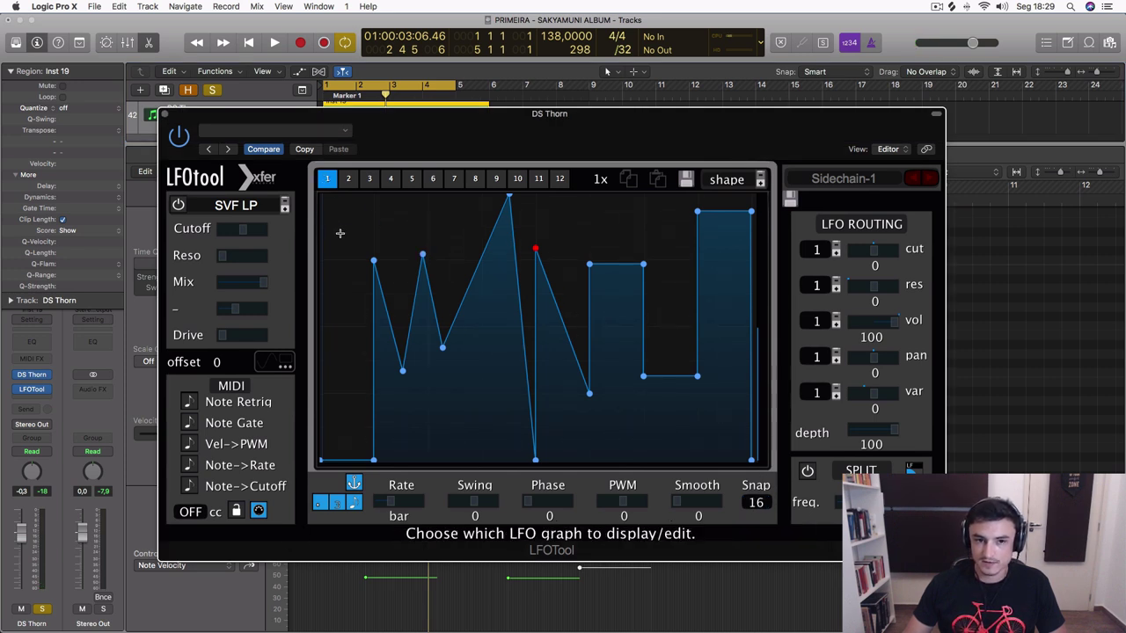
mouse_move(328, 254)
left_mouse_down()
mouse_move(370, 308)
mouse_move(430, 317)
mouse_move(452, 168)
mouse_move(510, 526)
mouse_move(646, 435)
mouse_move(663, 448)
mouse_move(717, 378)
mouse_move(745, 208)
left_mouse_up()
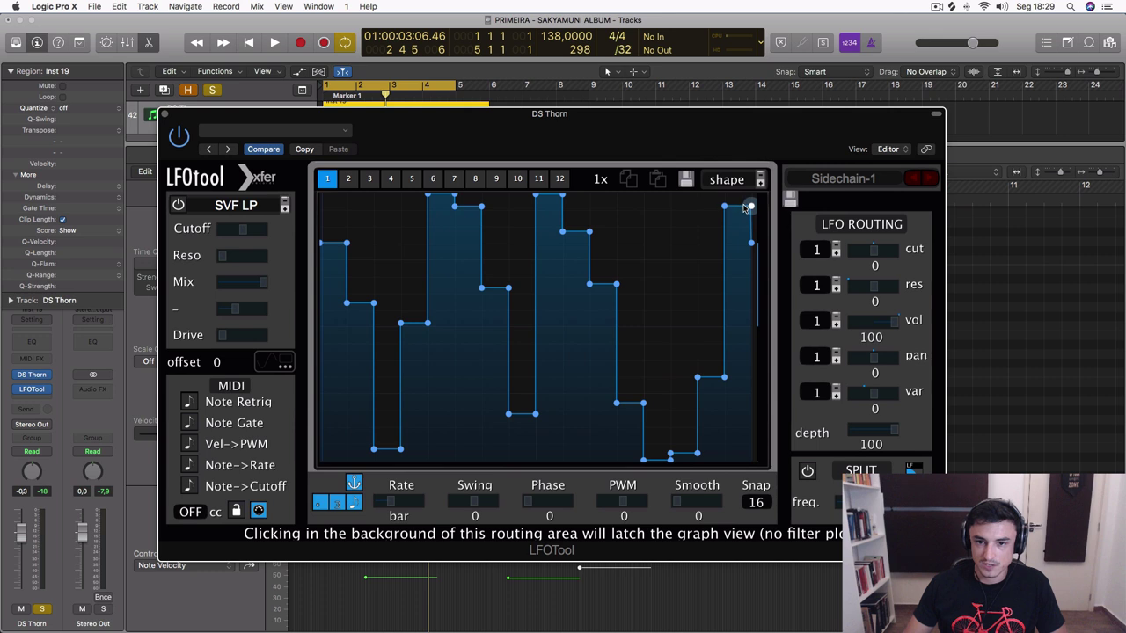
key("space")
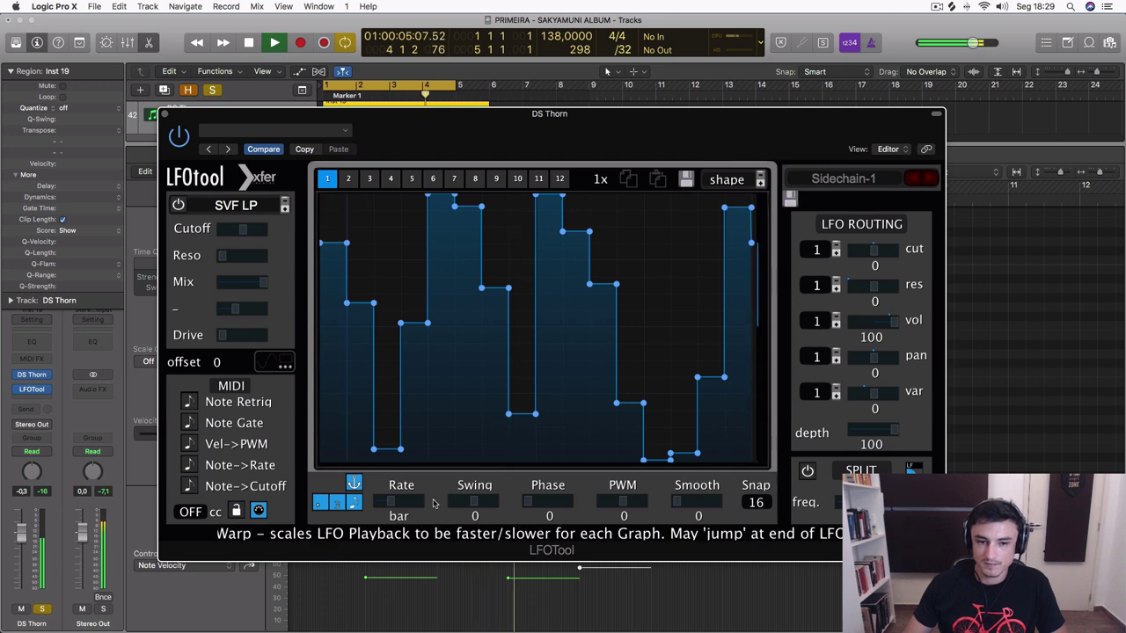
key("space")
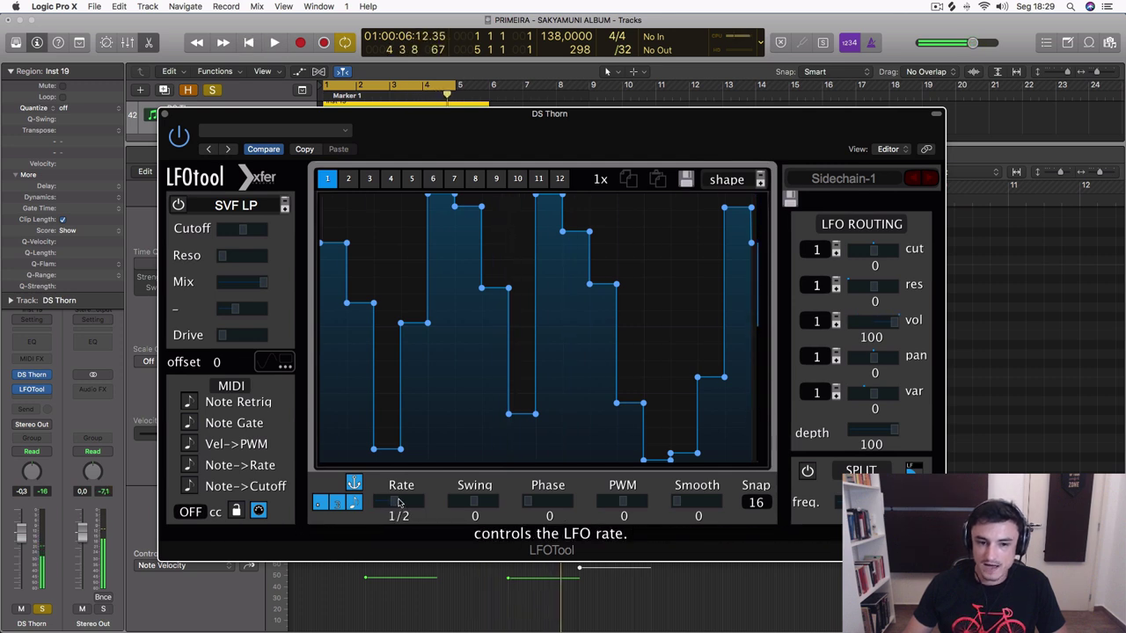
Step: Audition the stepped curve at a 1/2 rate, then return the rate to bar and listen again
key("space")
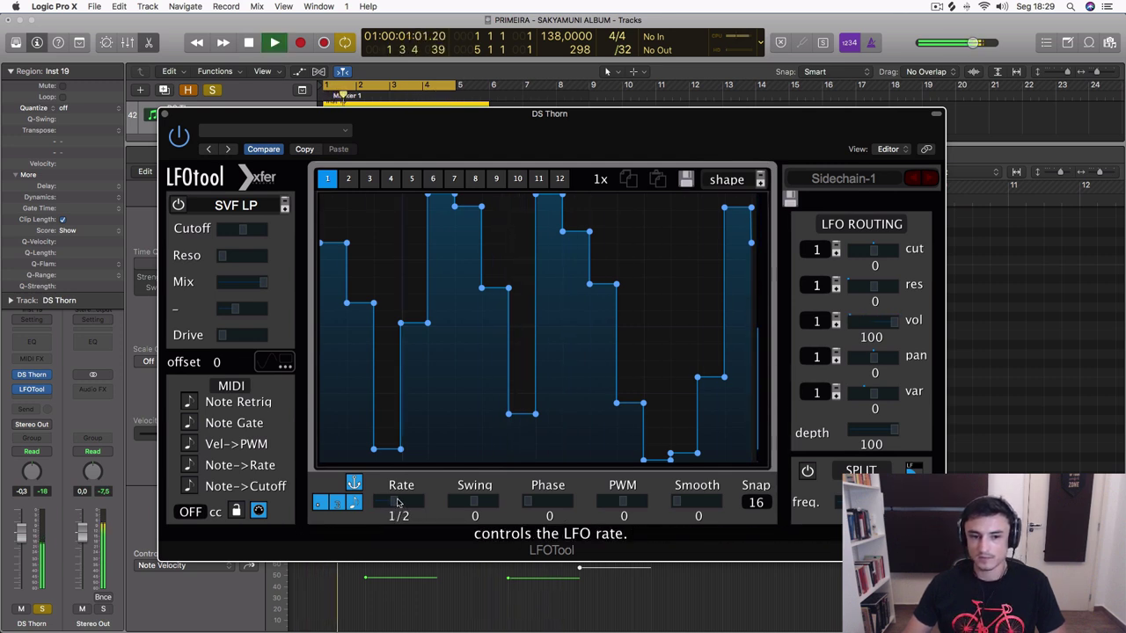
key("space")
left_click_drag(397, 502, 391, 506)
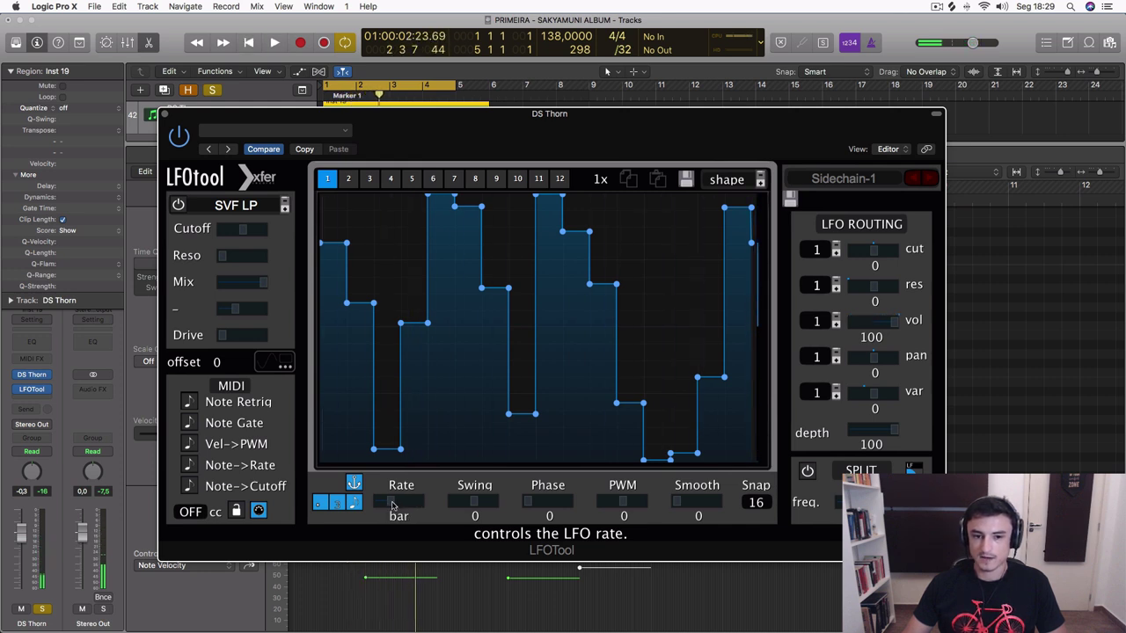
key("space")
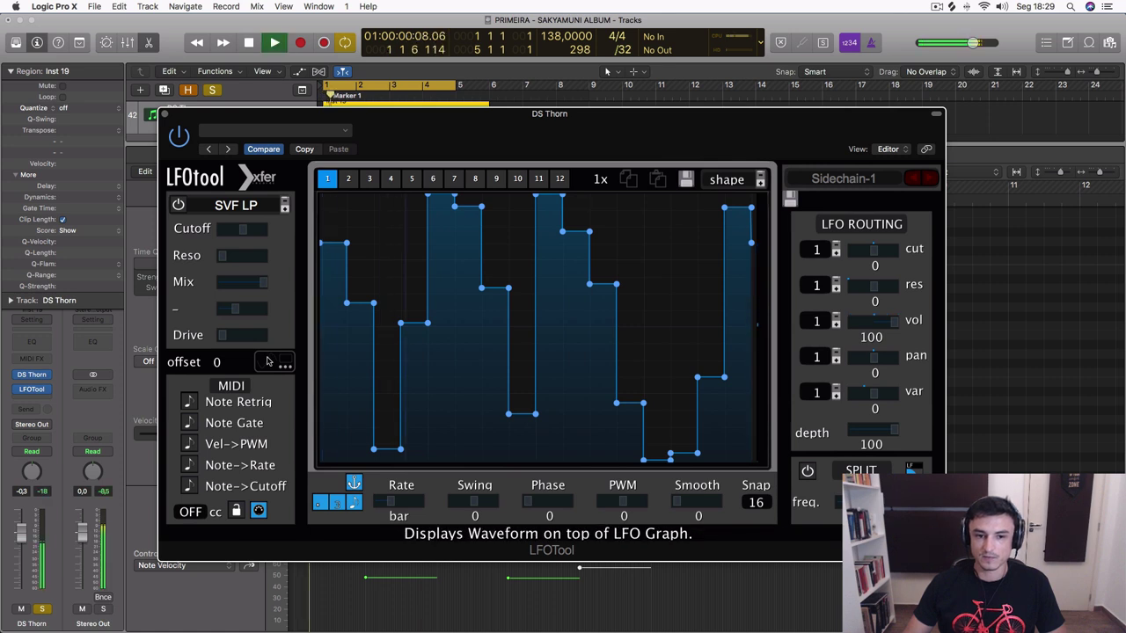
key("space")
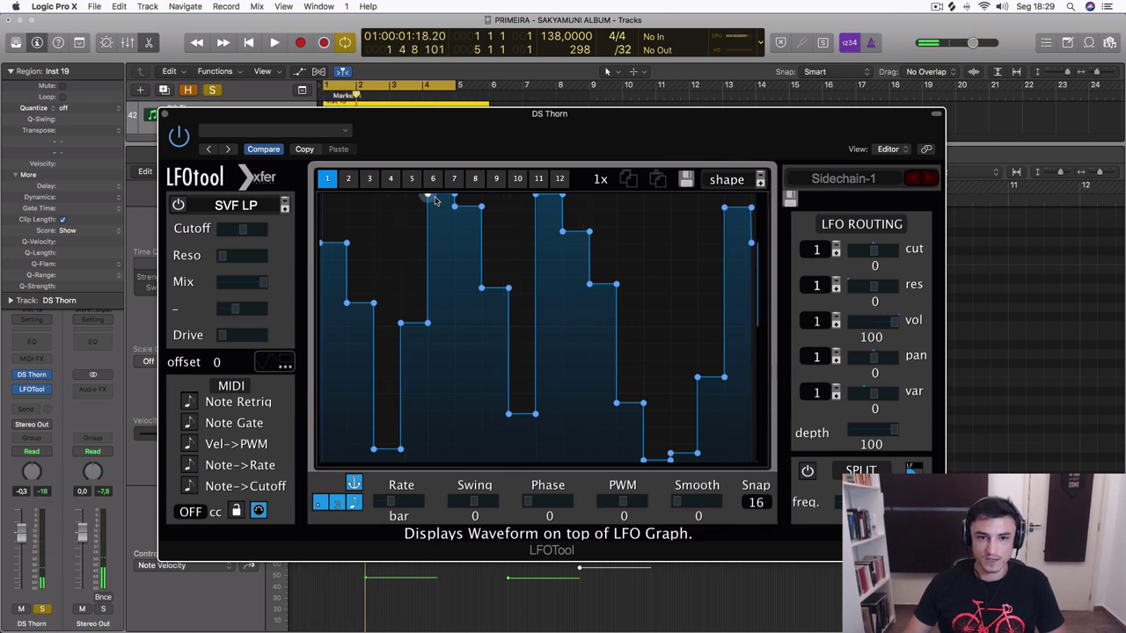
Step: Redraw the LFO curve as a mostly repeating high, middle and low step pattern and audition it with Smooth raised to 59
mouse_move(437, 207)
left_mouse_down()
mouse_move(429, 237)
mouse_move(468, 262)
mouse_move(468, 316)
left_mouse_up()
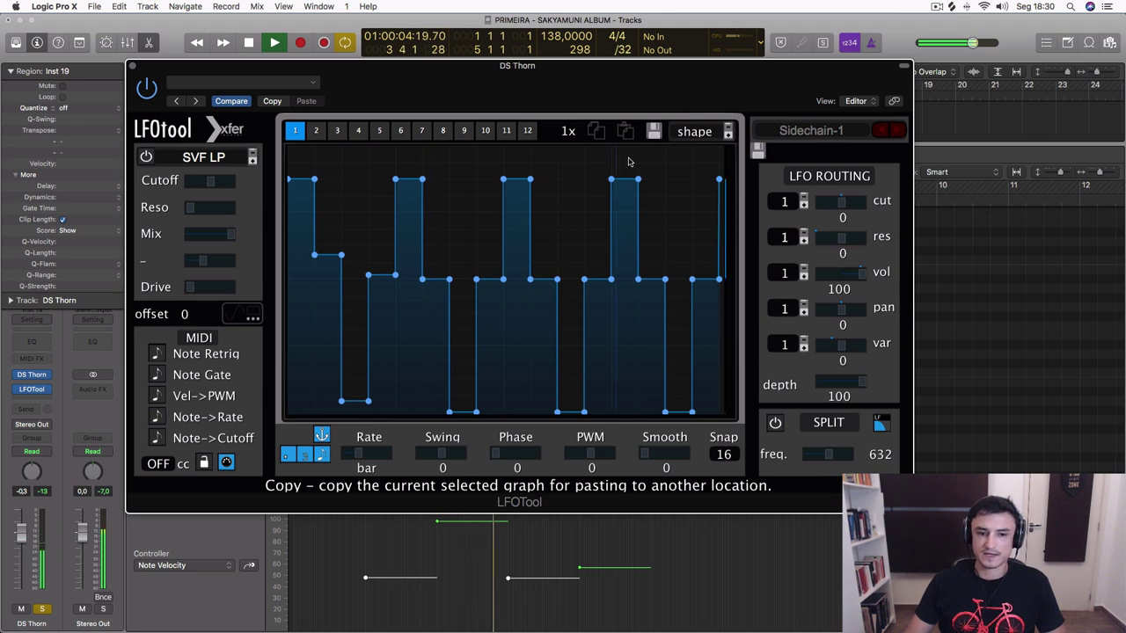
key("space")
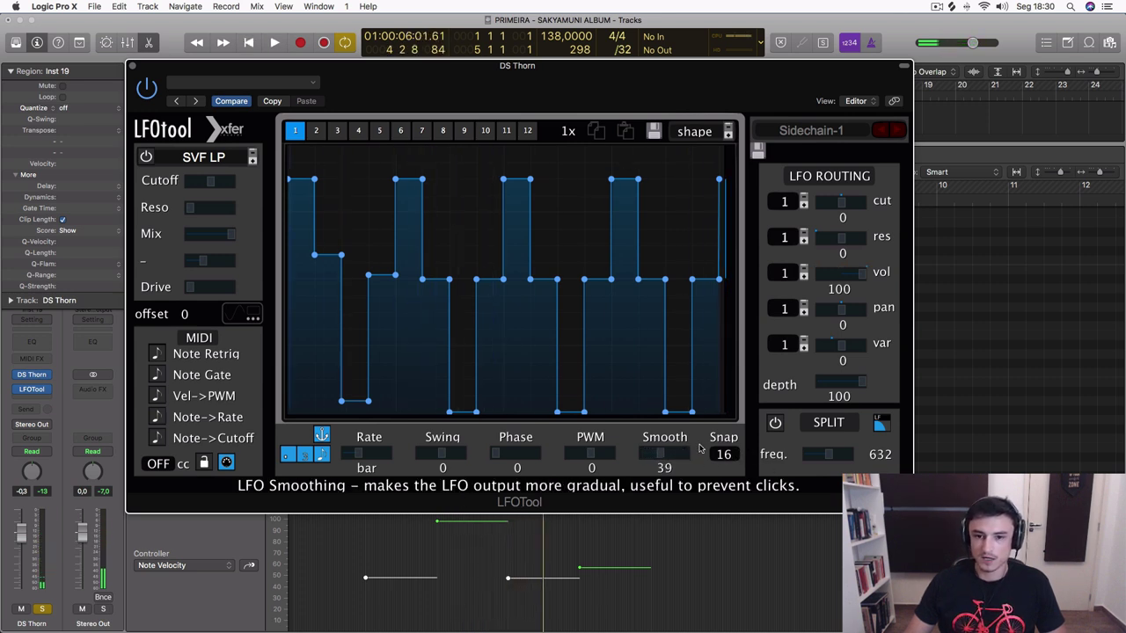
key("space")
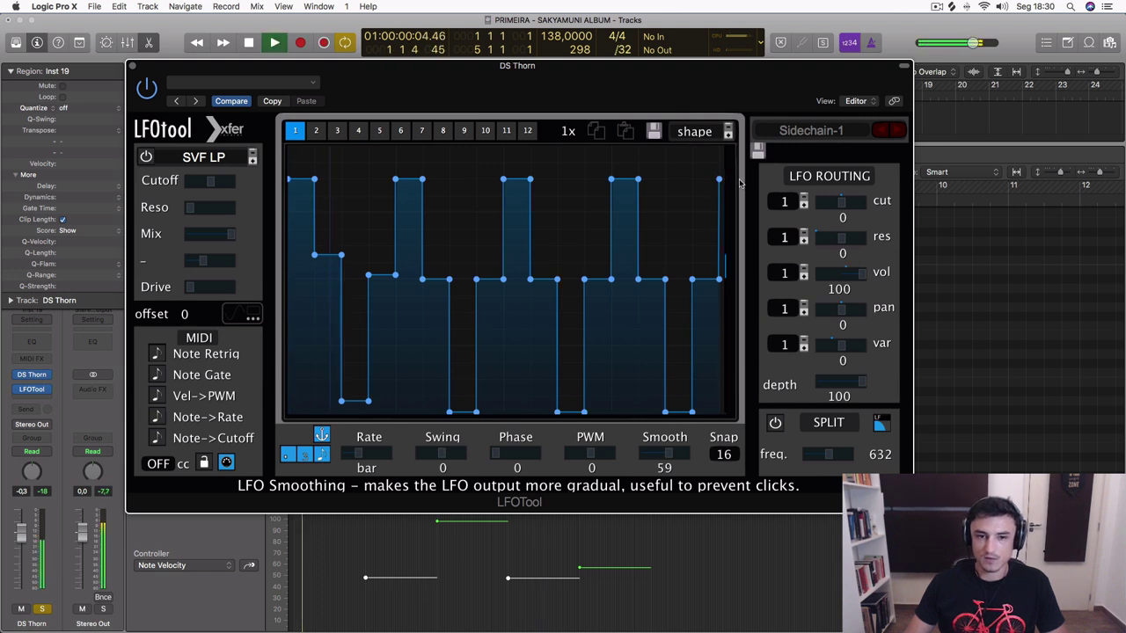
Step: Set Smooth to 37 and reshape the curve with ramps and bends, pulling the point before the second peak down to zero
mouse_move(665, 453)
left_mouse_down()
mouse_move(699, 452)
mouse_move(646, 457)
left_mouse_up()
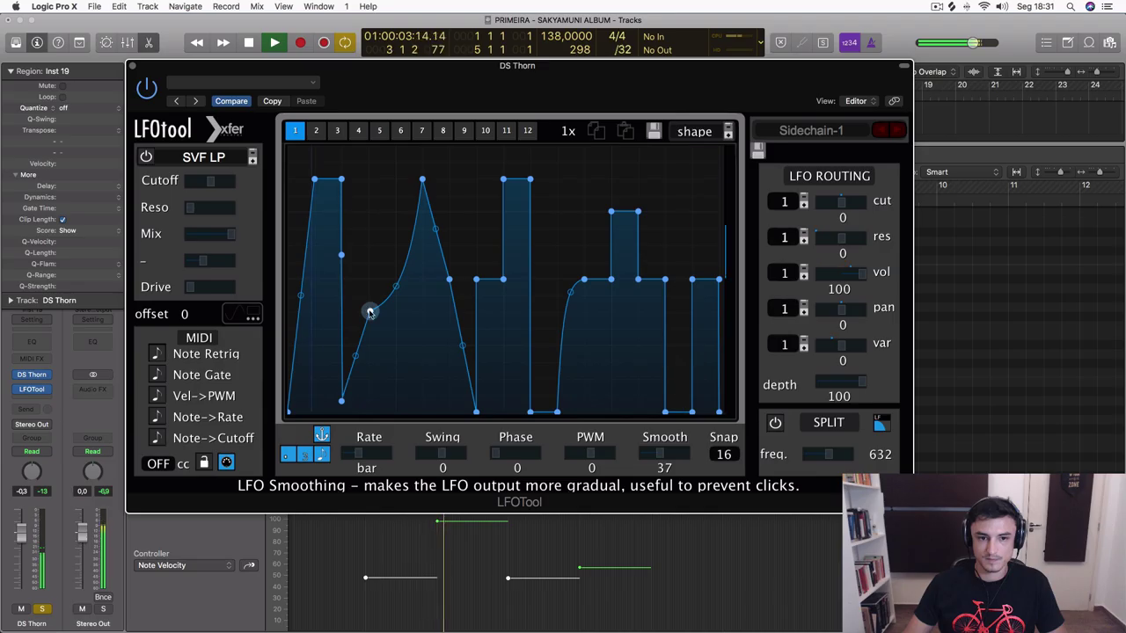
left_click_drag(369, 312, 372, 410)
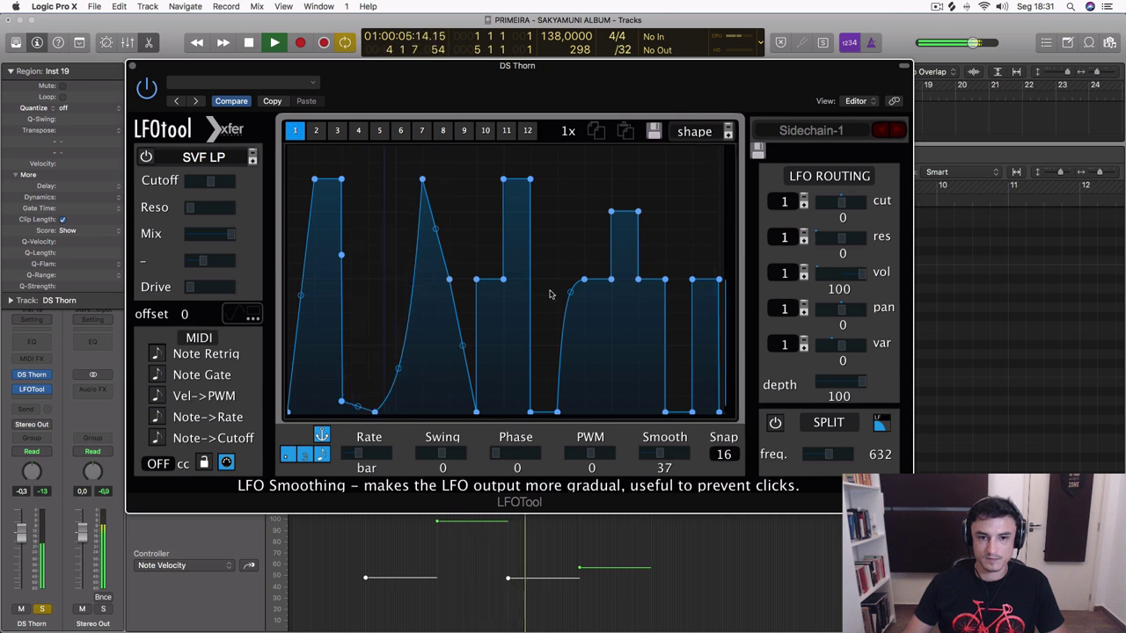
key("space")
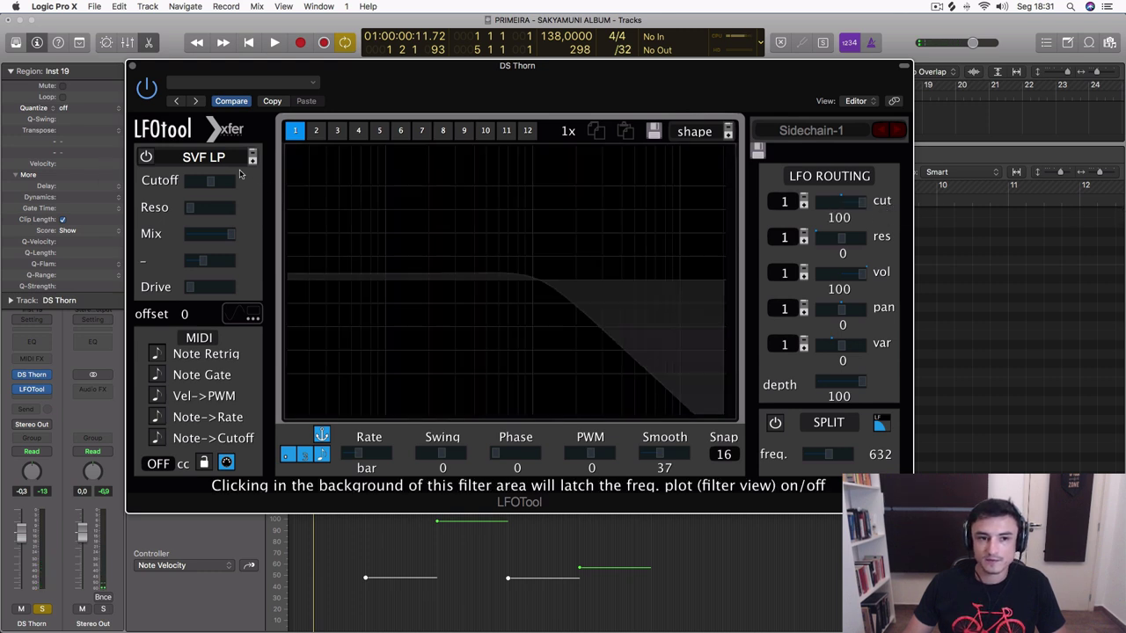
Step: Enable the SVF LP filter, raise its cutoff slightly and set the LFO's cut routing amount to 100 during playback
left_click(146, 156)
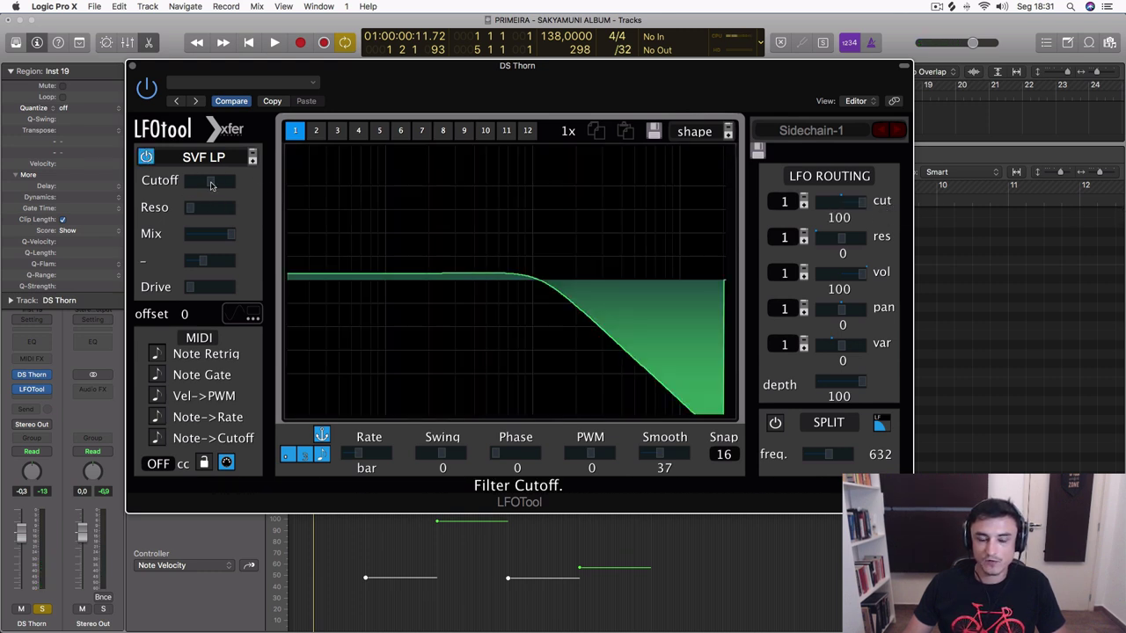
key("space")
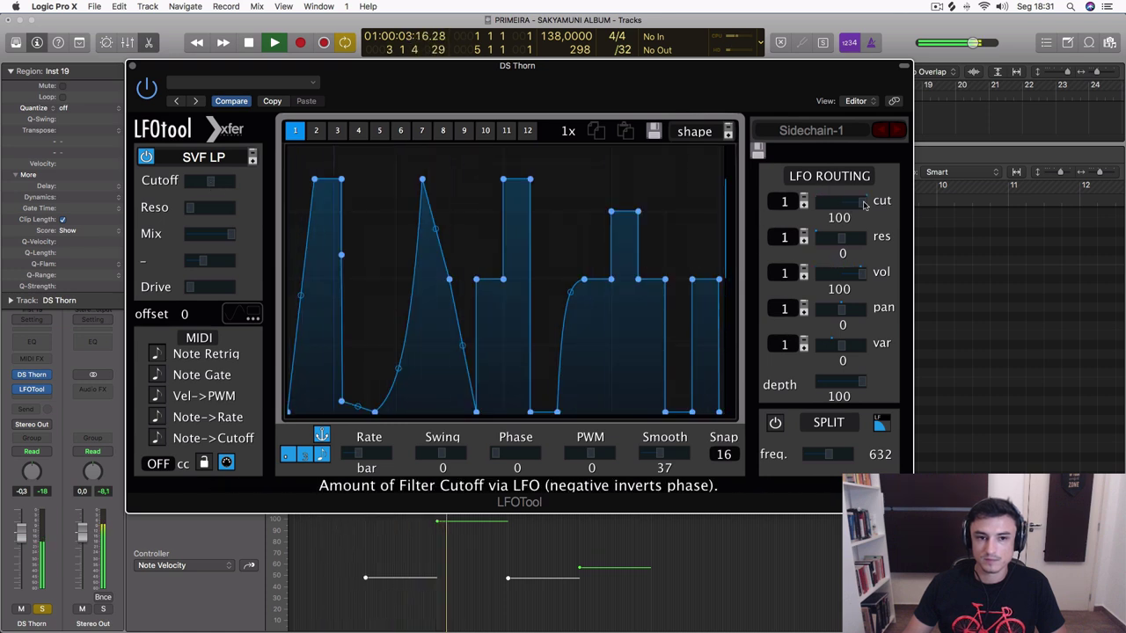
left_click_drag(865, 205, 847, 220)
mouse_move(211, 184)
left_mouse_down()
mouse_move(236, 185)
mouse_move(224, 189)
left_mouse_up()
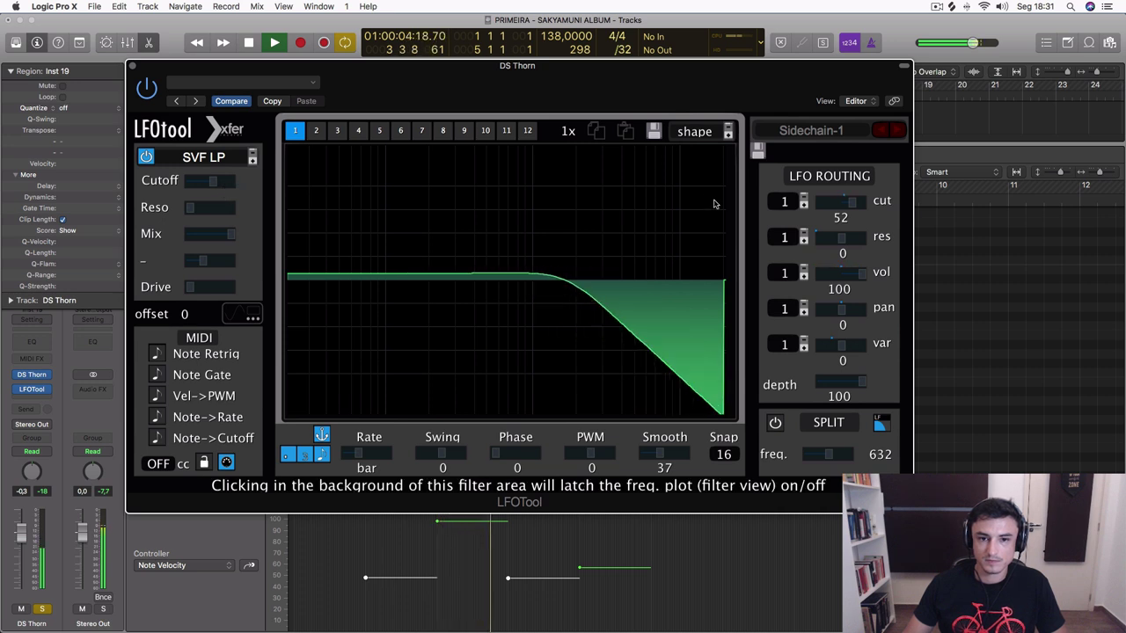
left_click_drag(847, 202, 1049, 208)
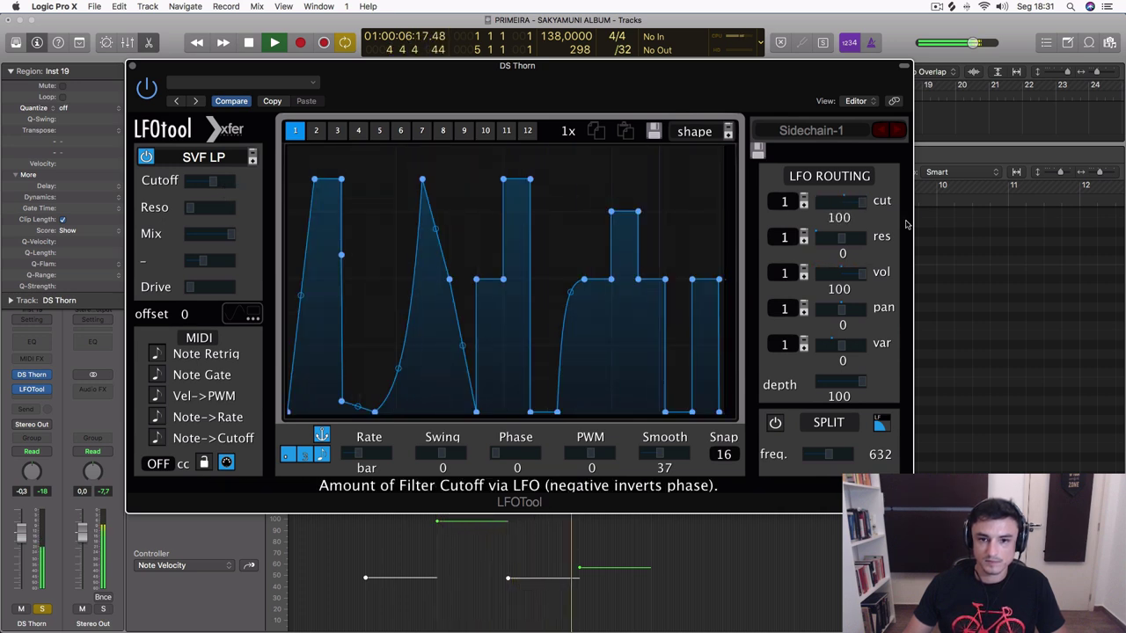
Step: Raise the last step of the LFO curve to maximum
left_click_drag(694, 280, 704, 145)
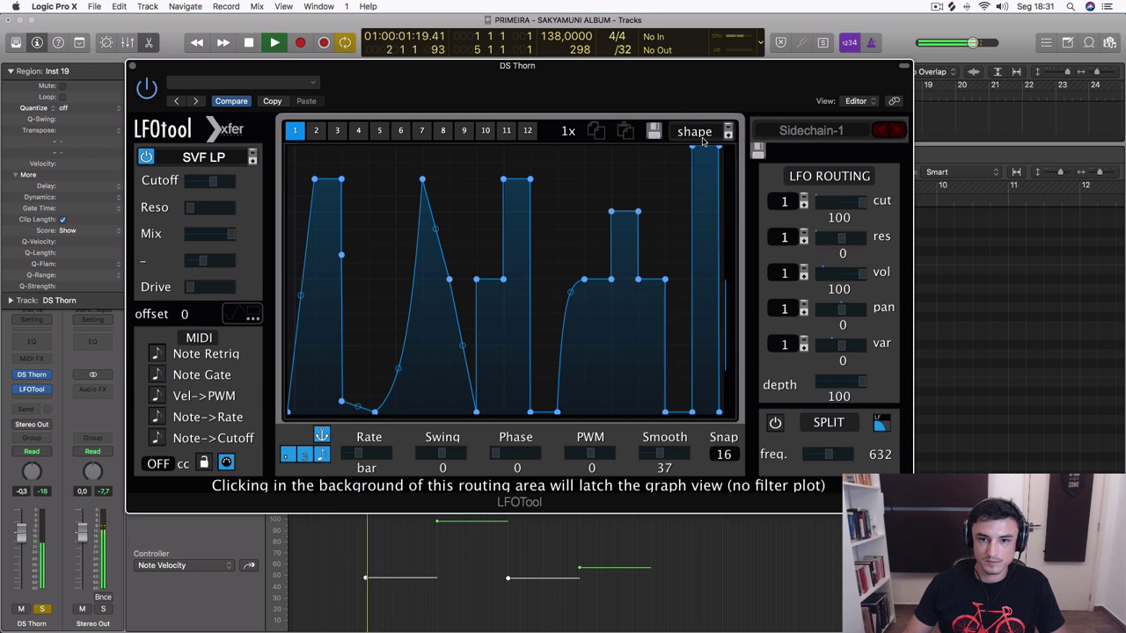
Step: Reshape the end of LFO 1's curve with one step at zero followed by two equally high steps, and stop playback
left_click_drag(686, 410, 683, 214)
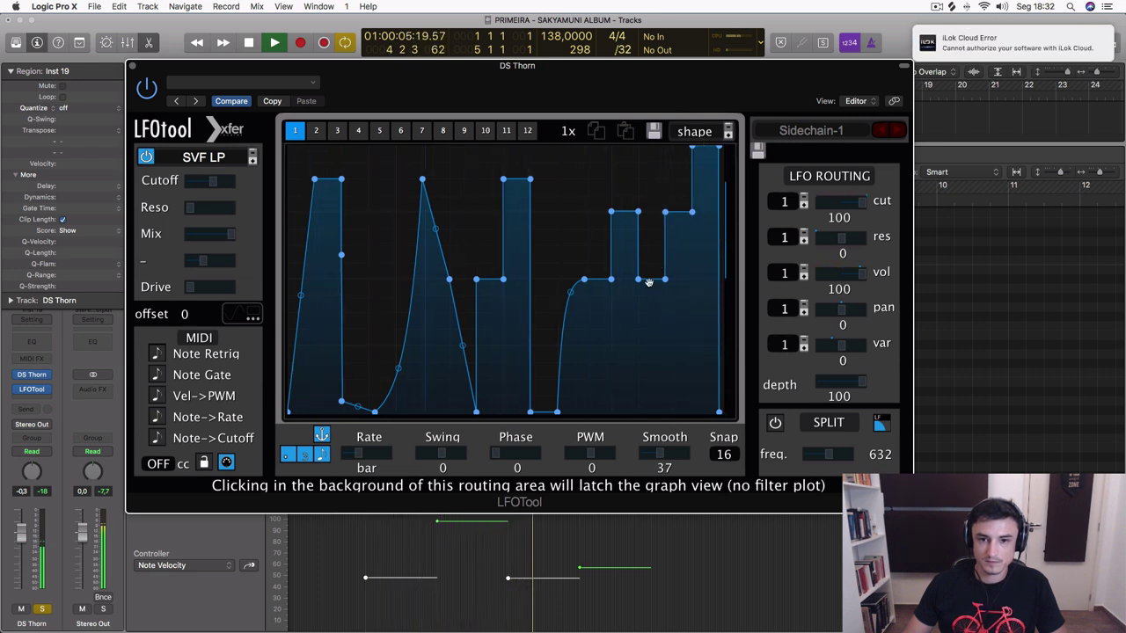
left_click_drag(651, 279, 651, 411)
left_click_drag(728, 197, 707, 212)
key("space")
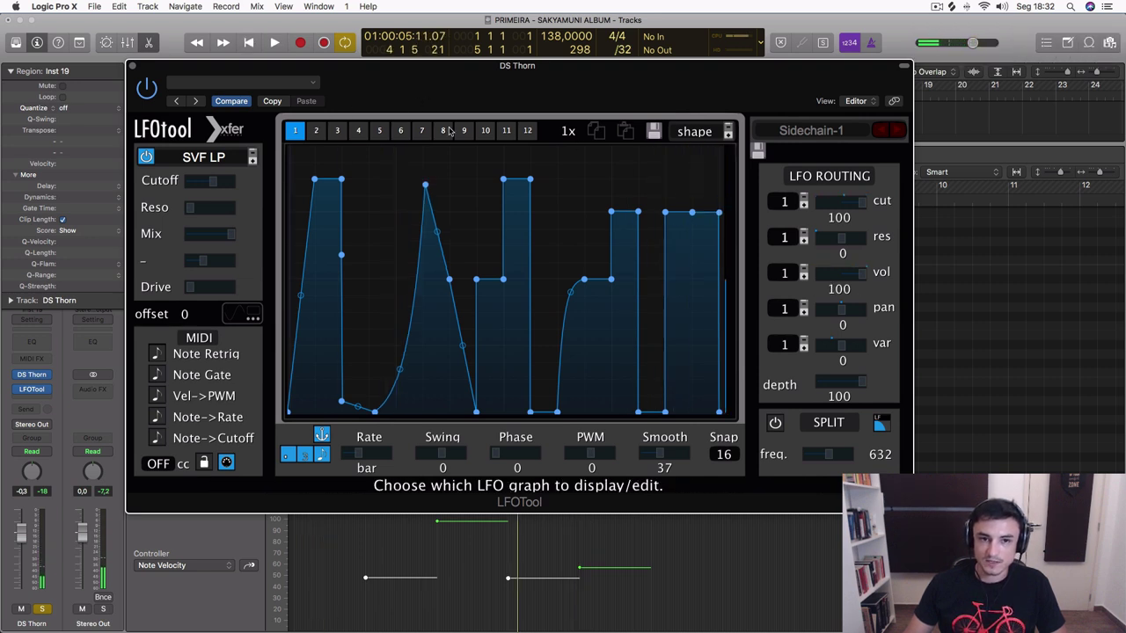
Step: Draw LFO graph 2 at maximum for the first half and zero for the second, and route it to pan with amount 100
left_click(317, 131)
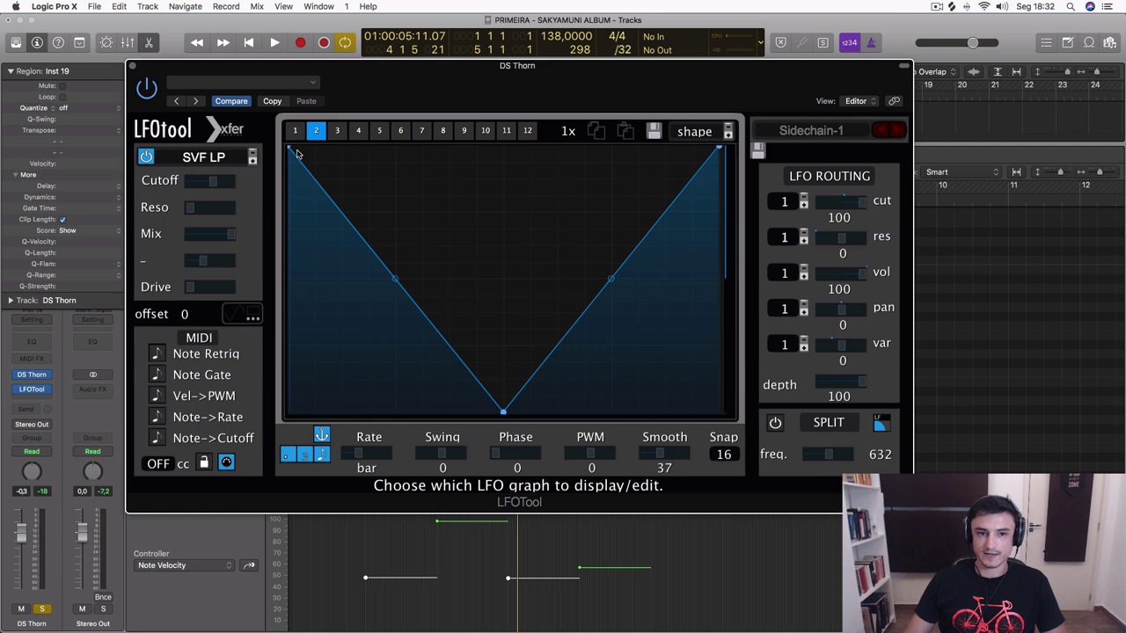
left_click_drag(298, 153, 496, 137)
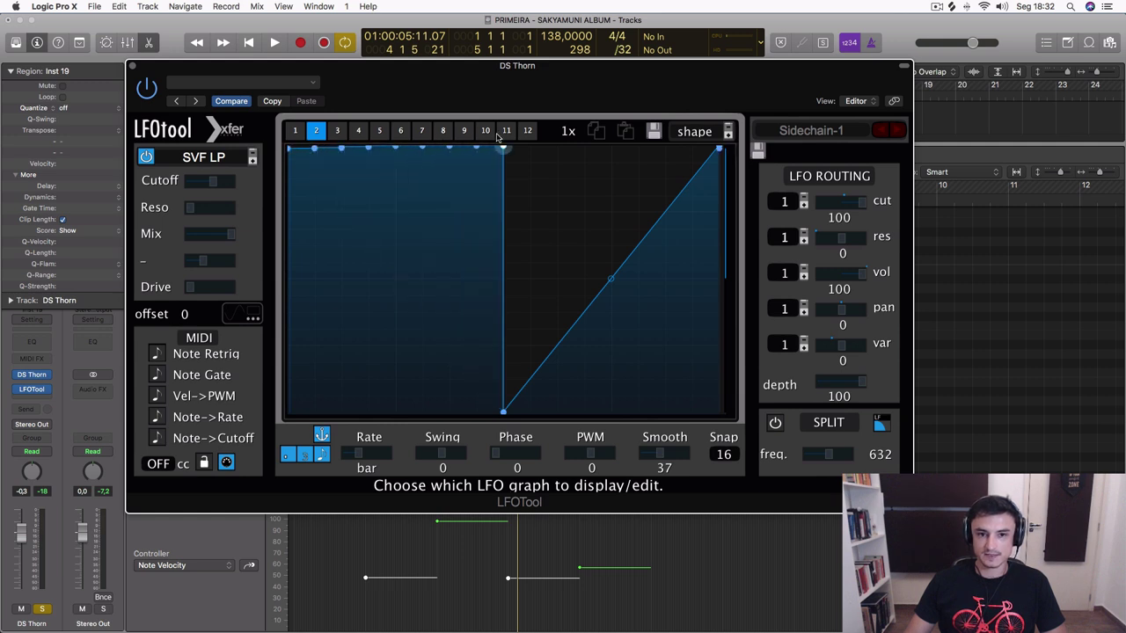
left_click_drag(602, 418, 817, 425)
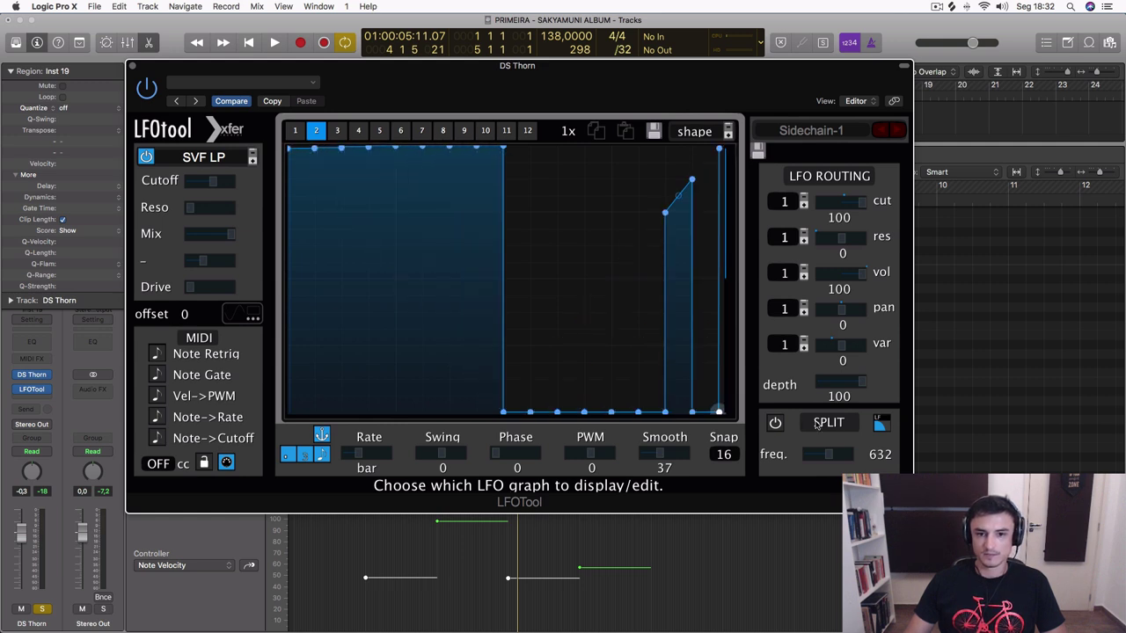
left_click_drag(614, 413, 694, 413)
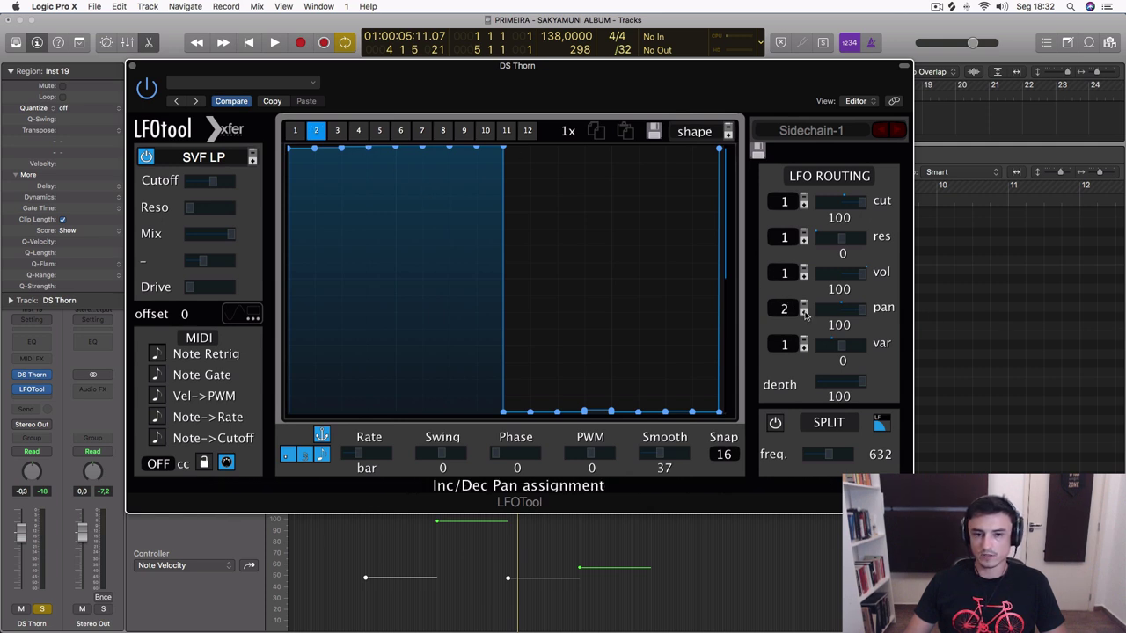
key("space")
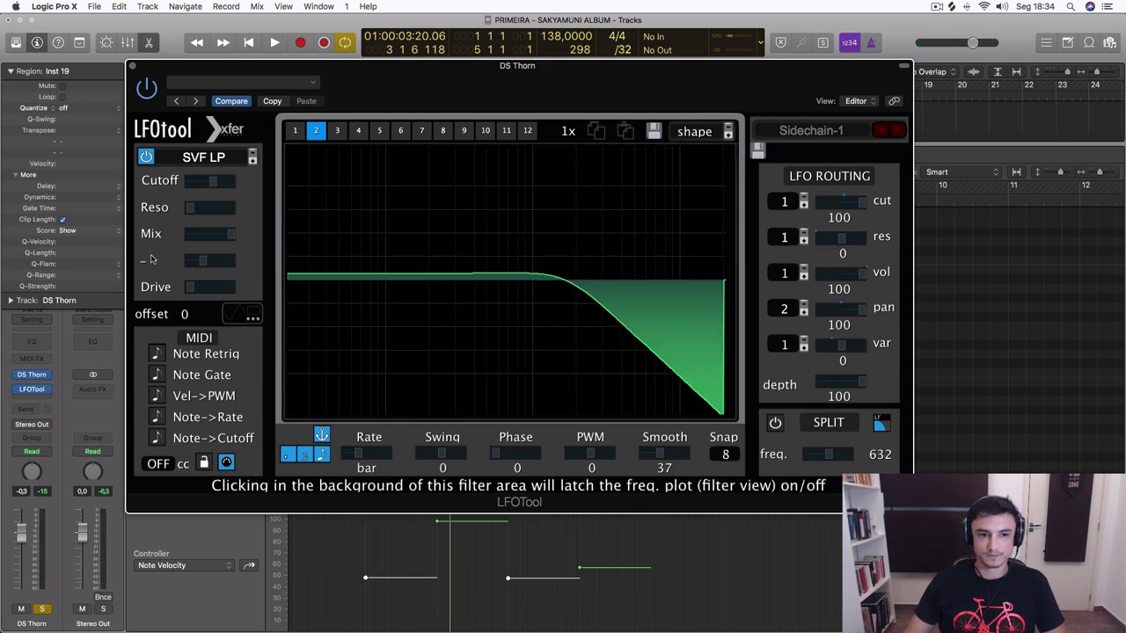
Step: Try the SVF HP and MG Low 18 filters during playback, settle on Formant-II and raise Drive to about halfway
left_click(252, 161)
left_click(253, 162)
key("space")
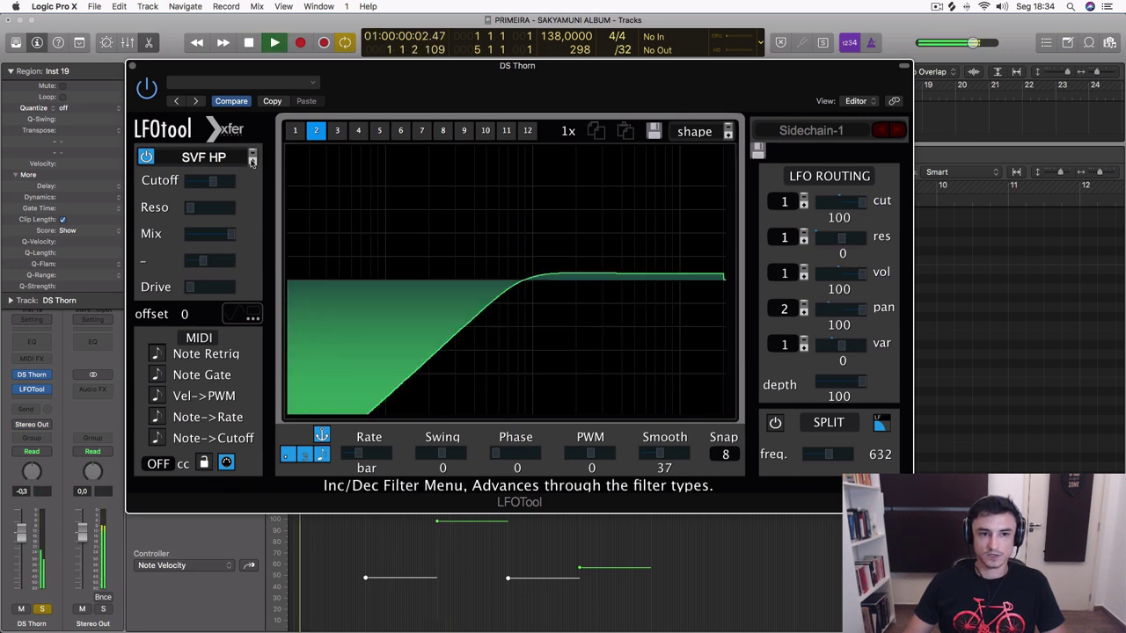
left_click(252, 162)
left_click(181, 161)
mouse_move(202, 200)
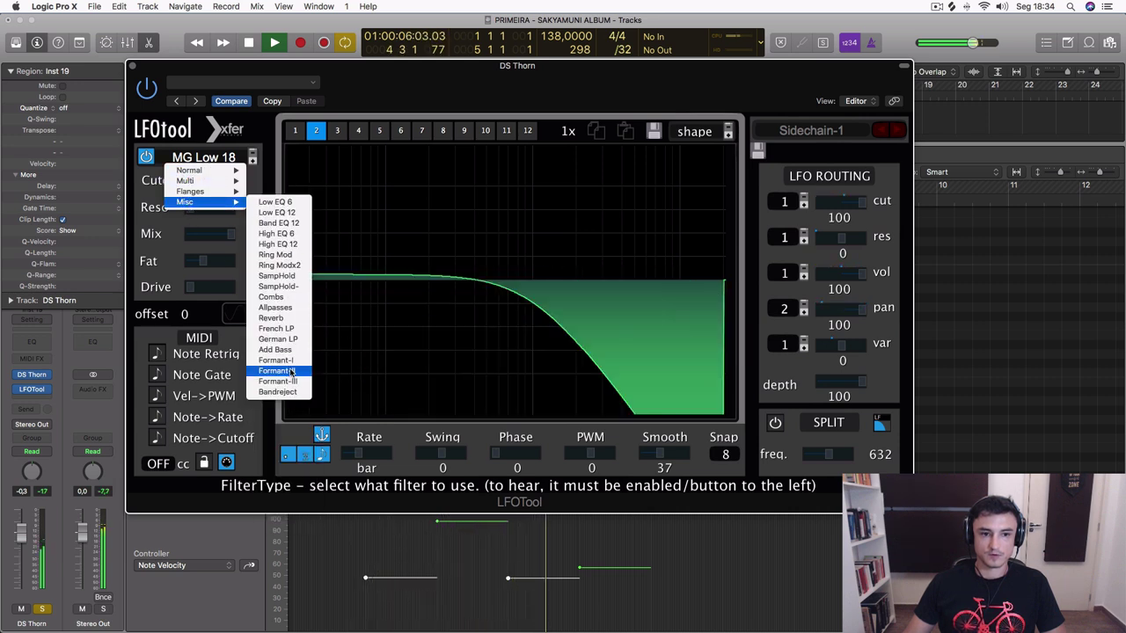
left_click(291, 371)
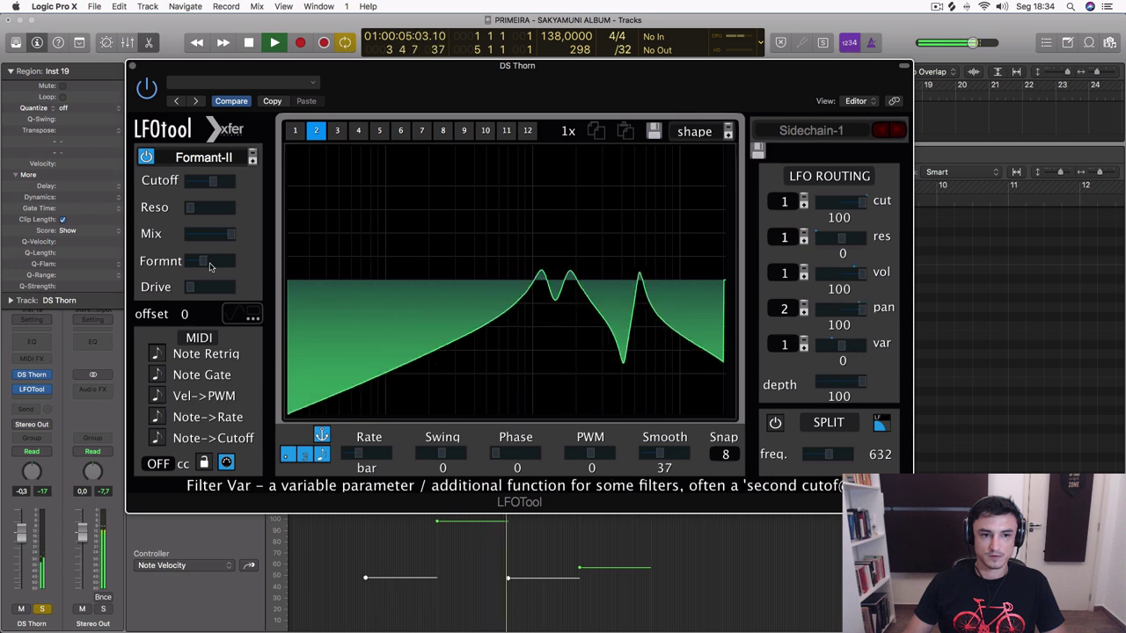
left_click_drag(193, 287, 263, 288)
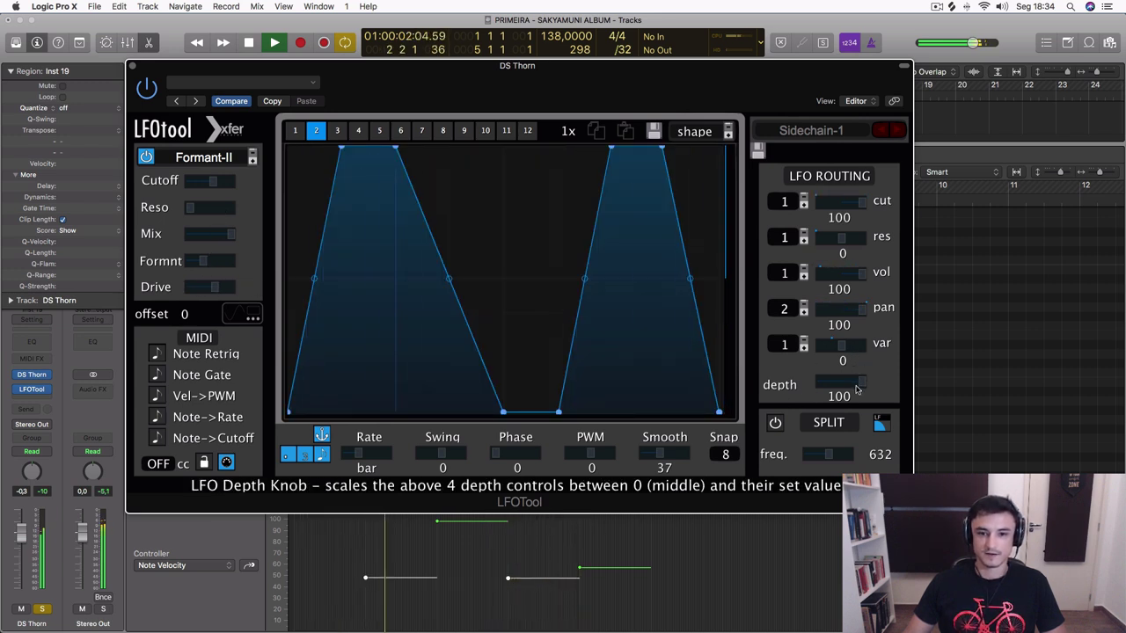
Step: Route LFO 2 to the filter var parameter with amount 100 and audition it
left_click_drag(853, 352, 856, 349)
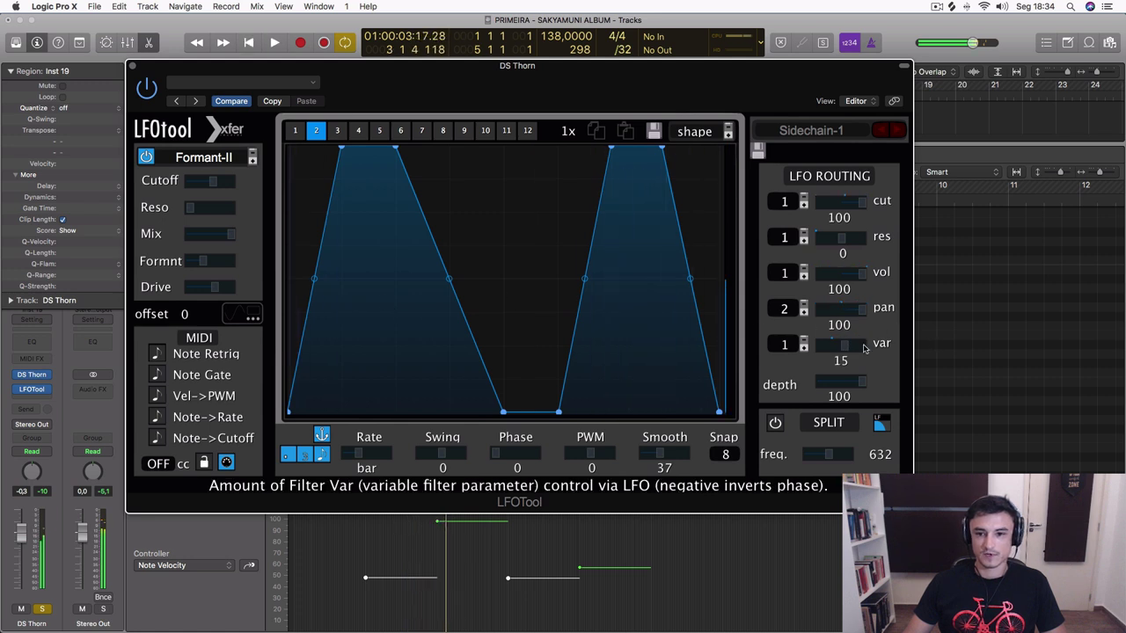
left_click(802, 344)
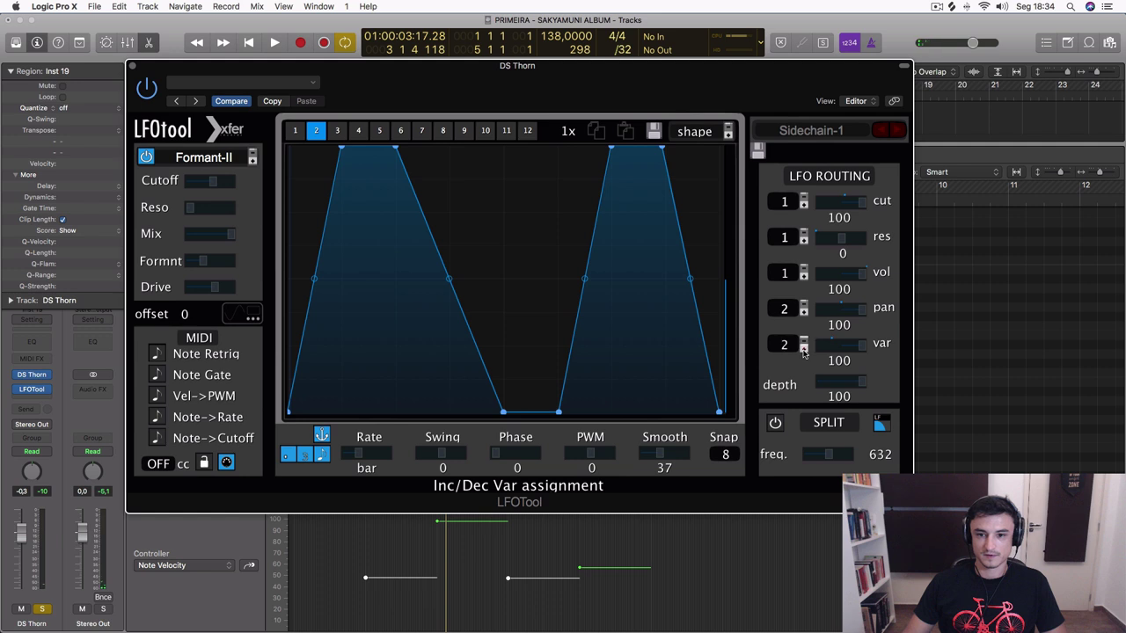
key("space")
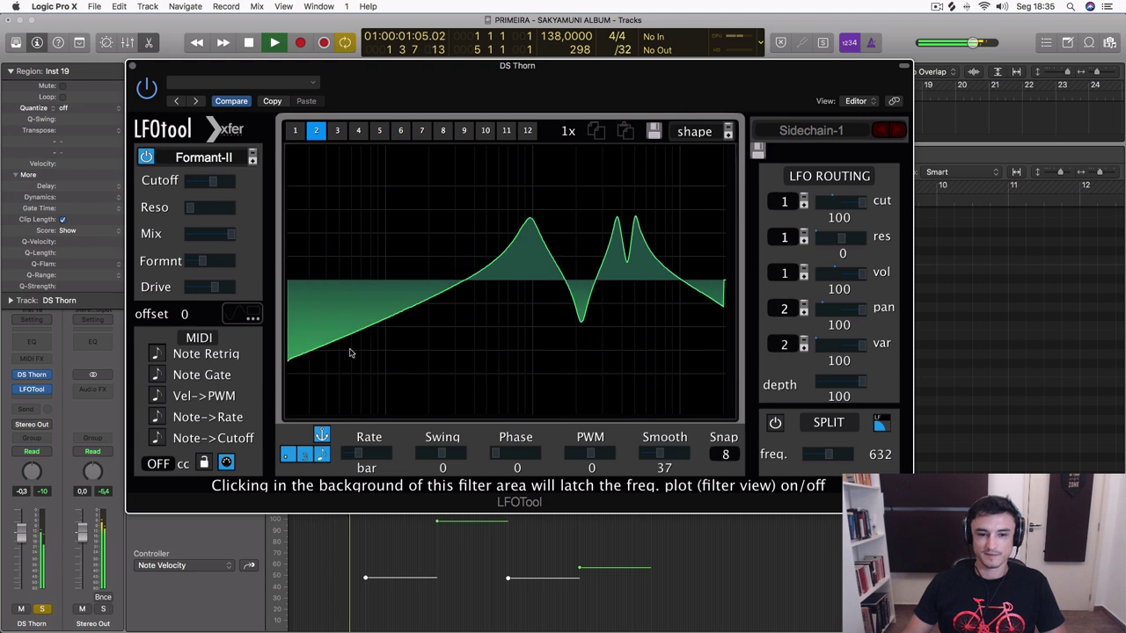
Step: Audition LFO rates of 1/2 t and 1/2, and return Rate to bar
key("space")
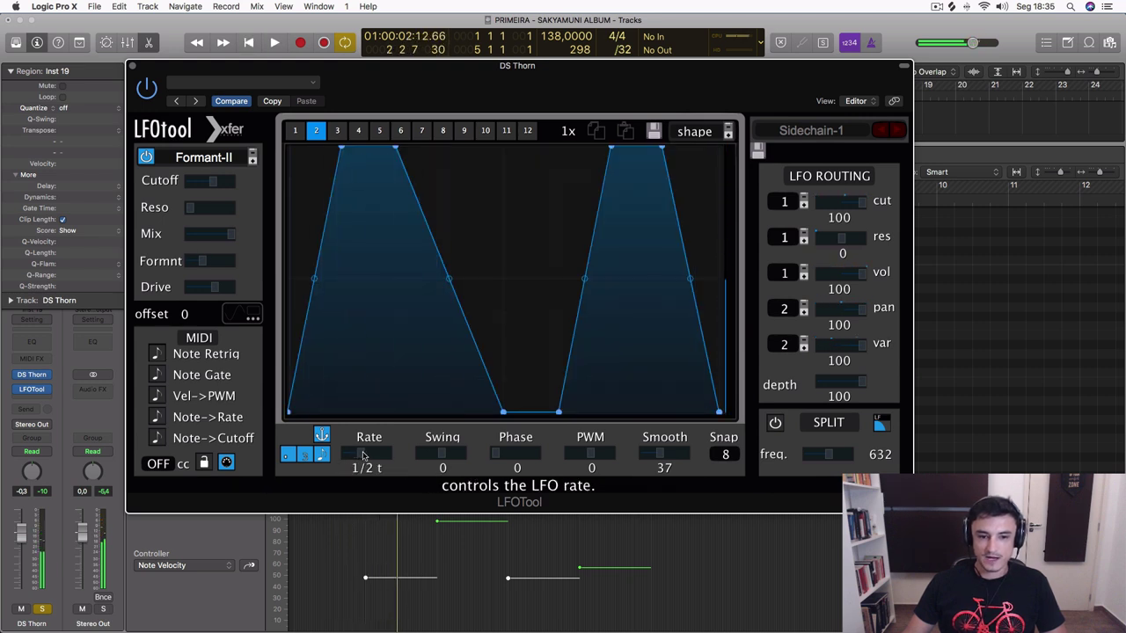
key("space")
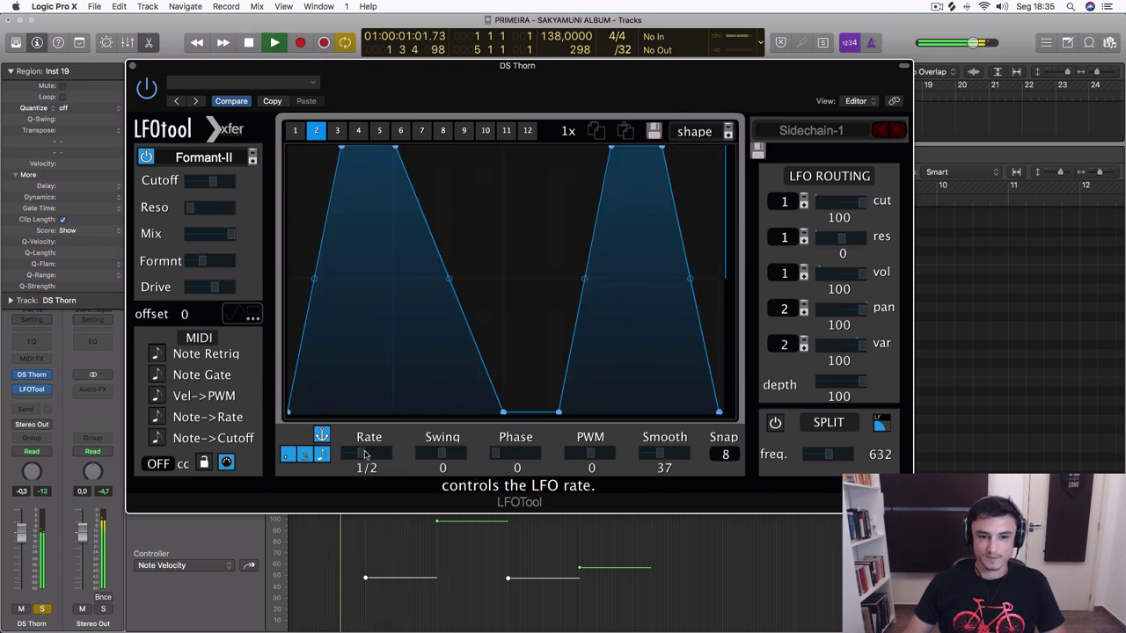
left_click_drag(366, 454, 360, 456)
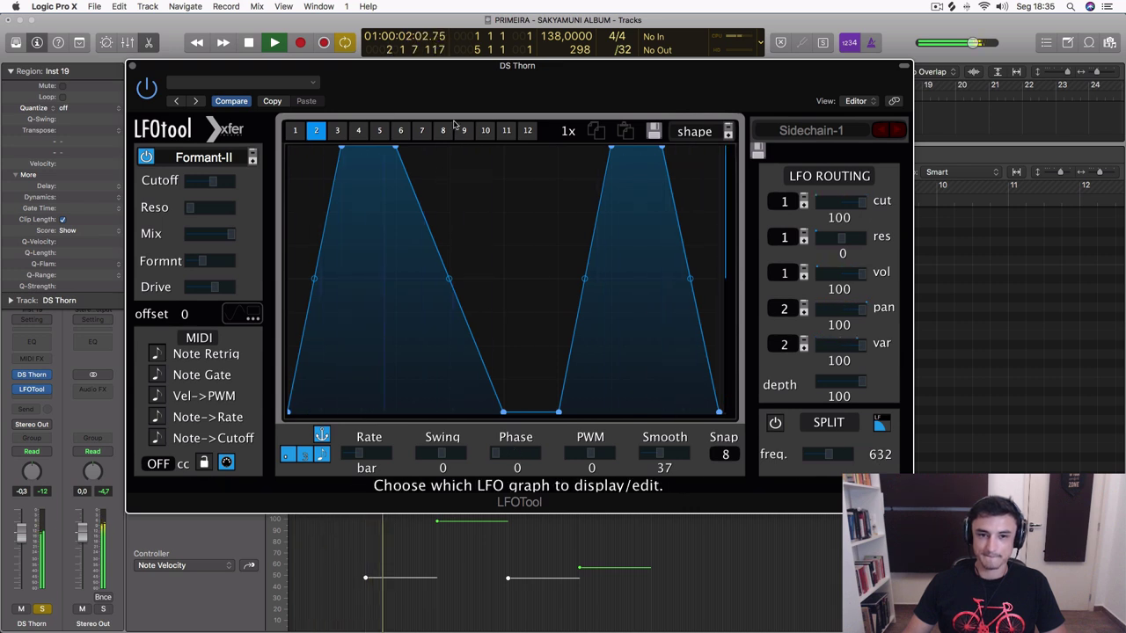
Step: Stop playback, open LFO graph 7 and invert its V curve into a triangle starting and ending at zero with a central peak
left_click(339, 132)
key("space")
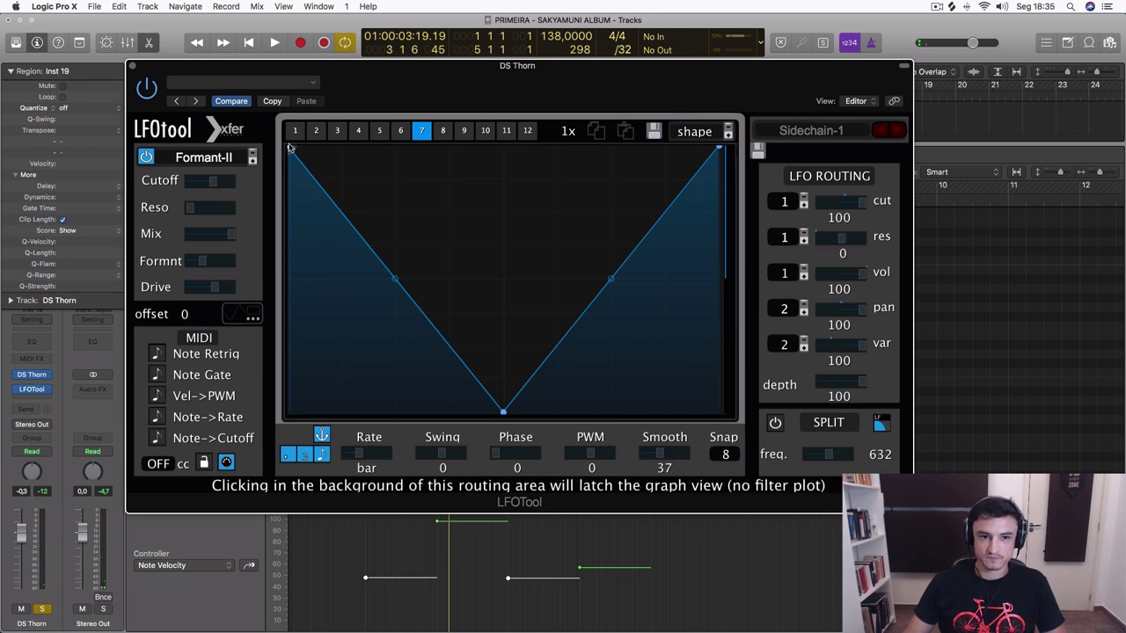
left_click_drag(290, 150, 290, 411)
left_click_drag(508, 411, 500, 114)
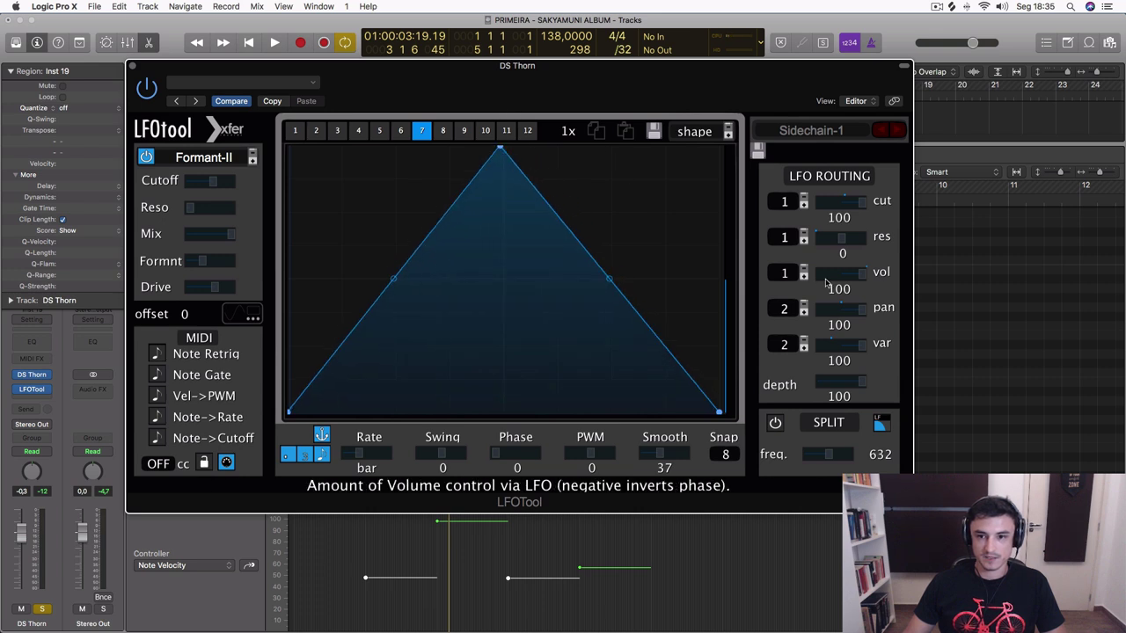
Step: Route LFO 7 to res with amount 100 and raise the filter's Reso slightly, auditioning the result
left_click(803, 241)
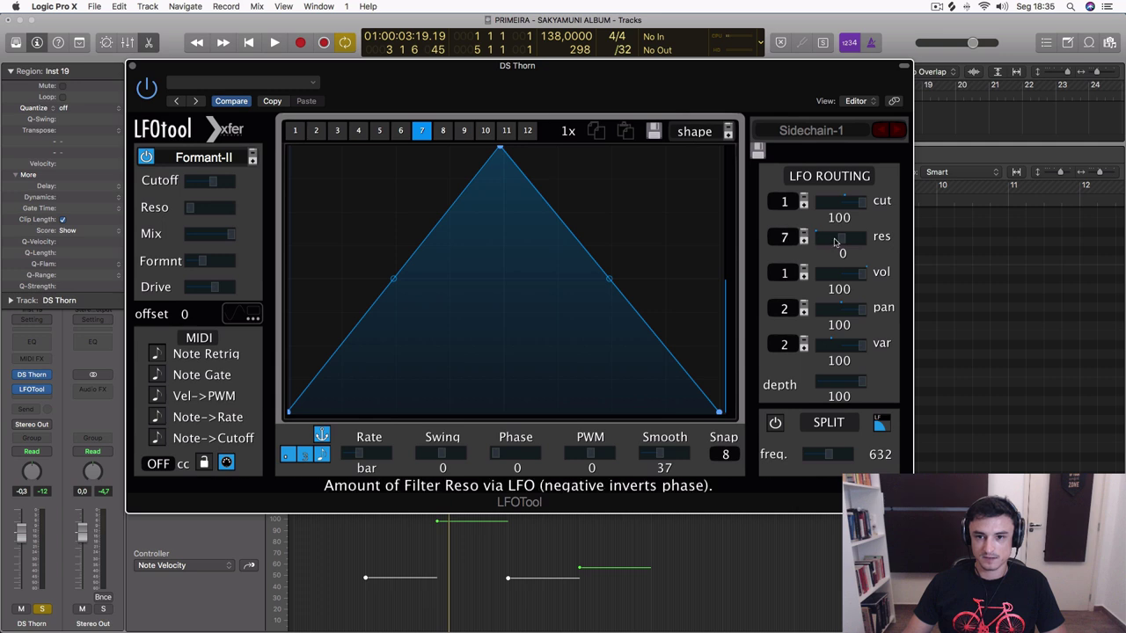
mouse_move(220, 215)
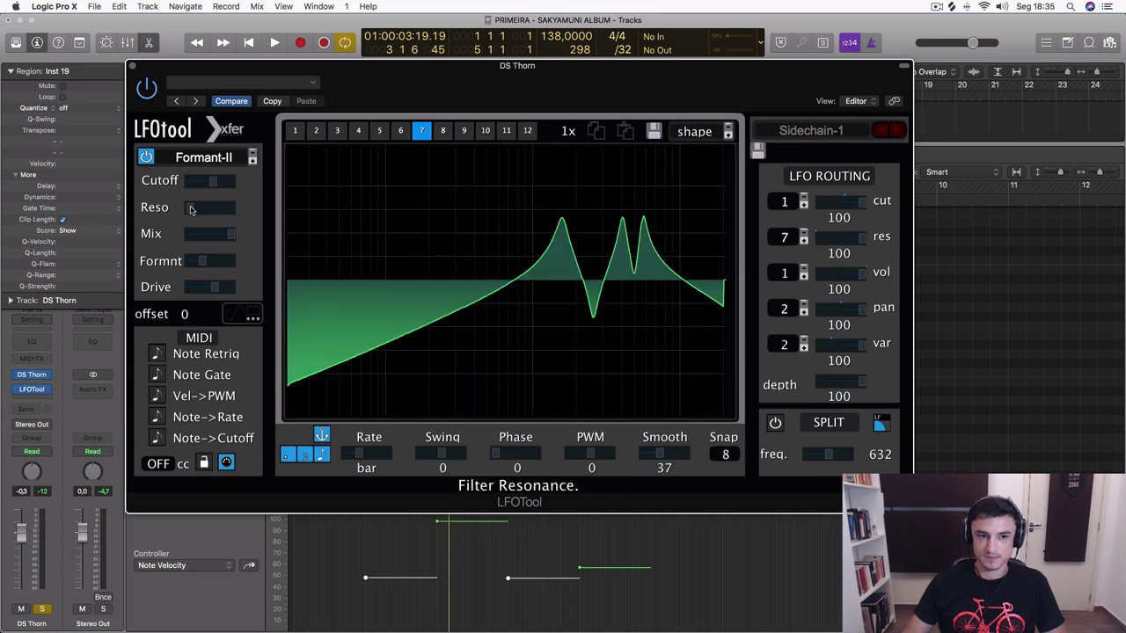
key("space")
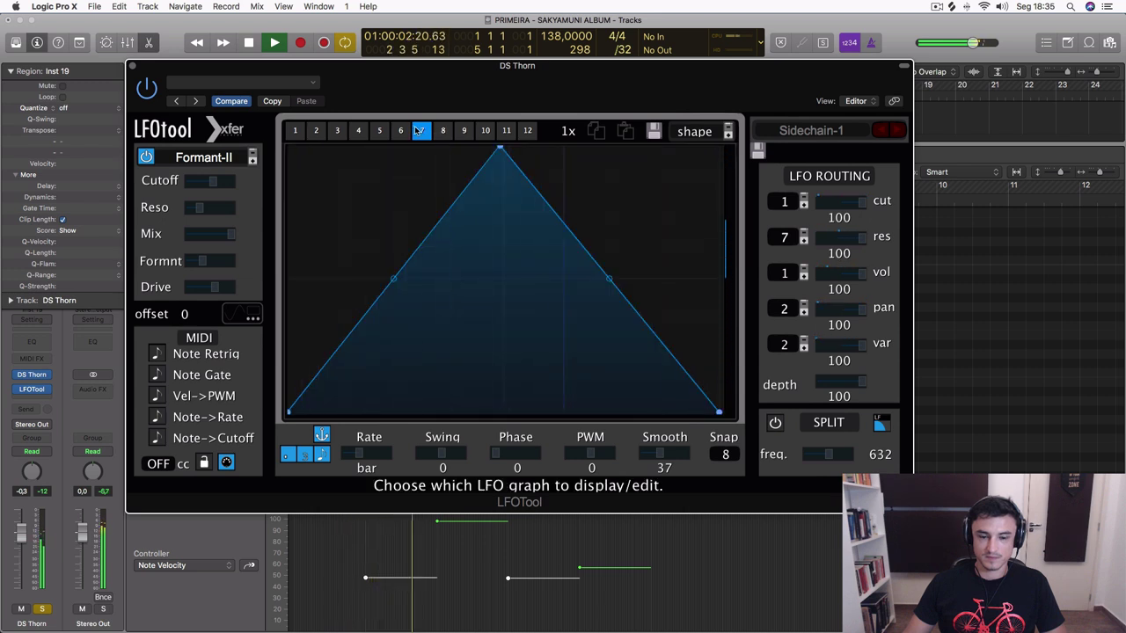
Step: Centre the peak of LFO graph 7 and try PWM at 74 during playback, bringing it back to 1
mouse_move(501, 152)
left_mouse_down()
mouse_move(510, 171)
mouse_move(505, 146)
left_mouse_up()
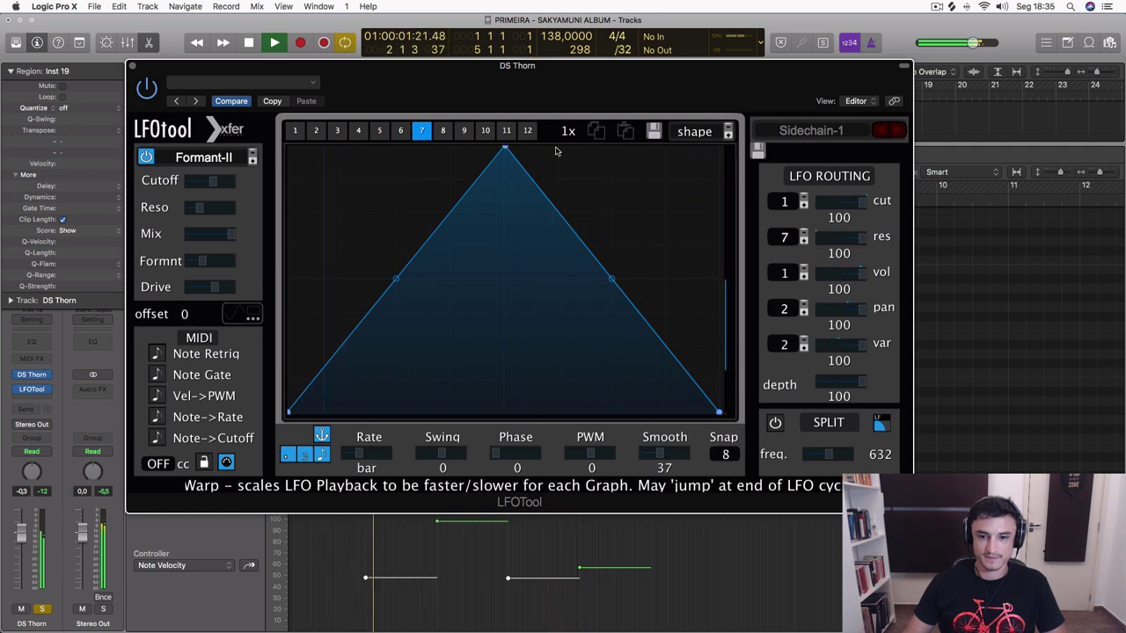
left_click_drag(590, 453, 639, 461)
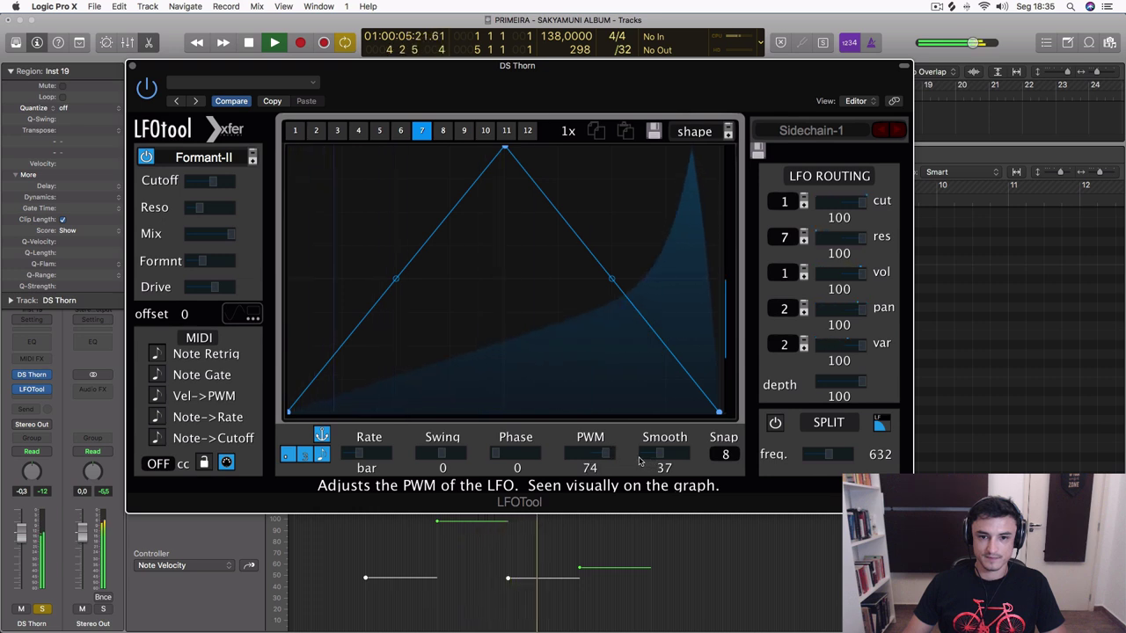
left_click_drag(639, 461, 598, 462)
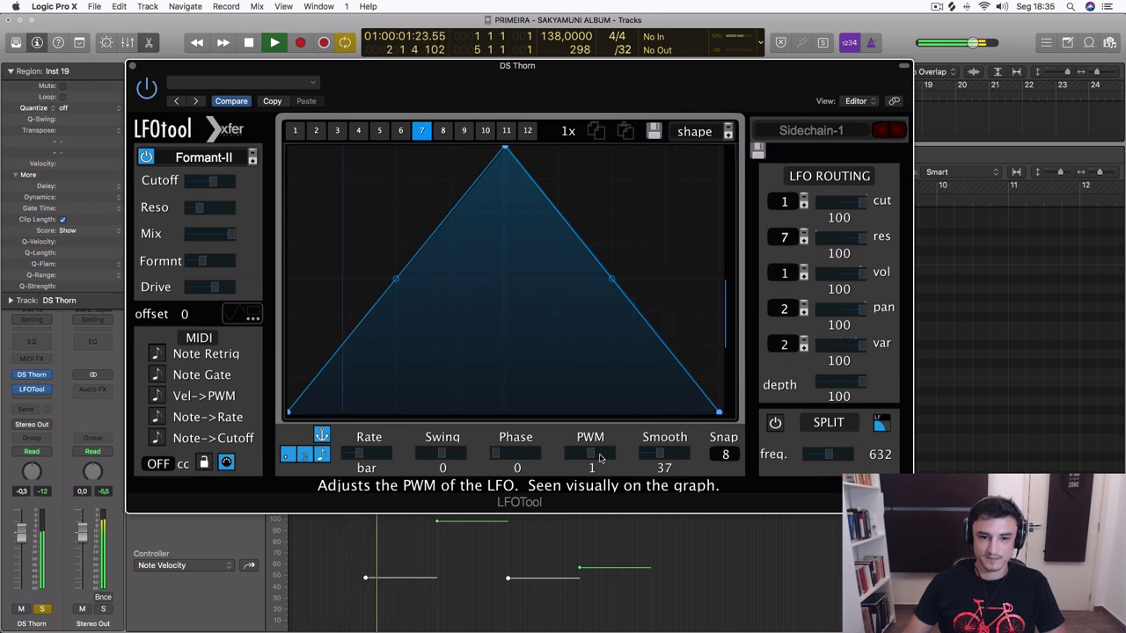
key("space")
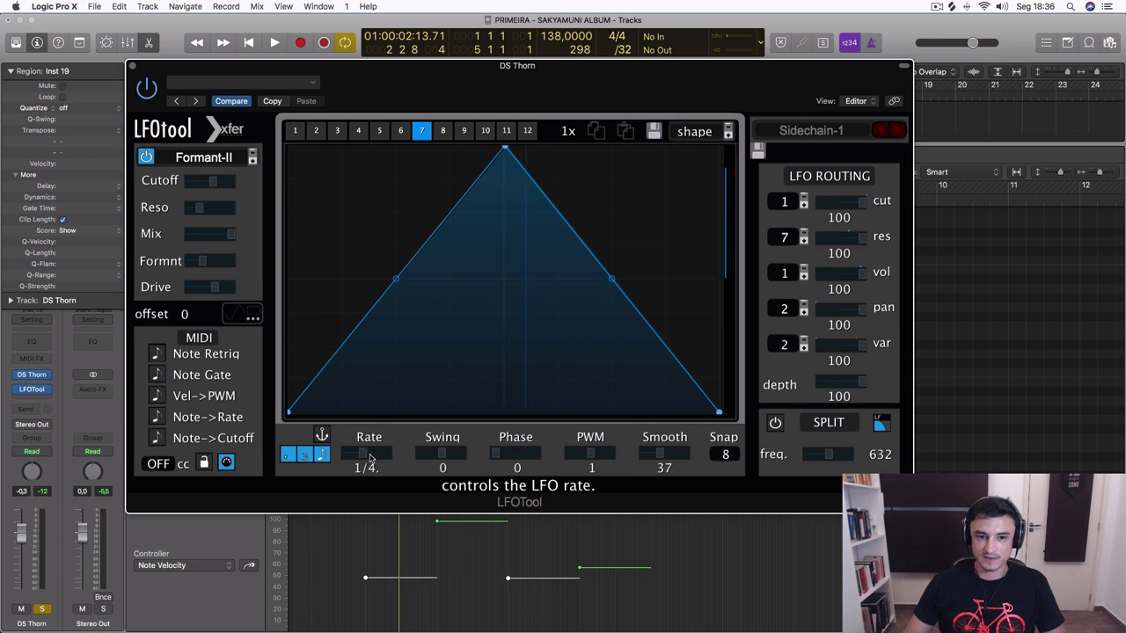
Step: Re-enable the LFO's anchor option with Rate at bar and audition the sound
left_click(321, 435)
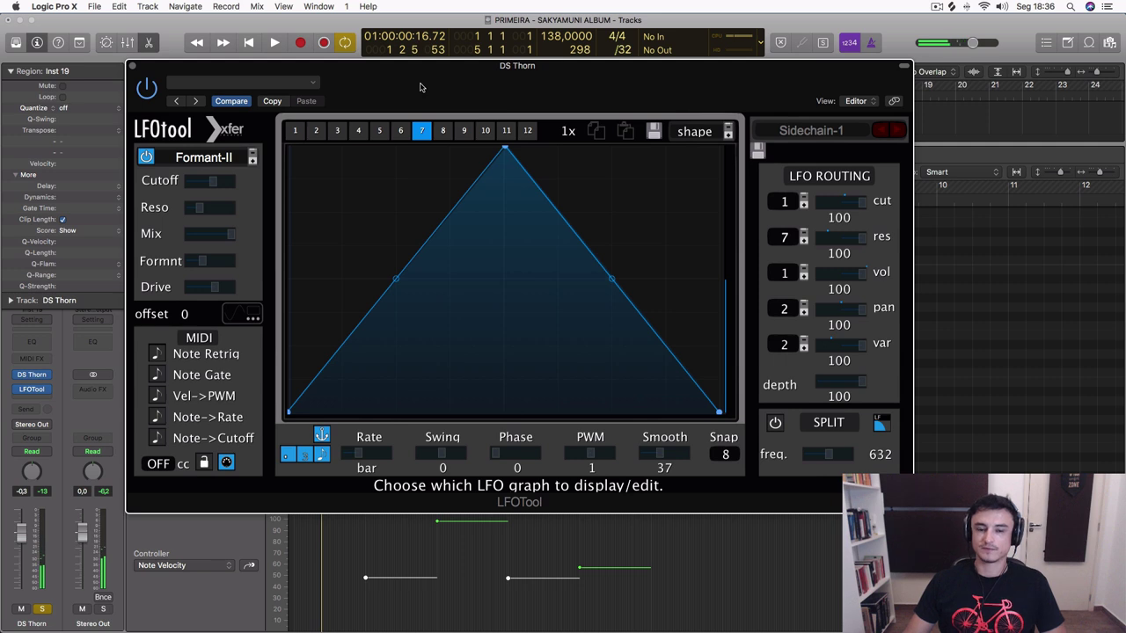
key("space")
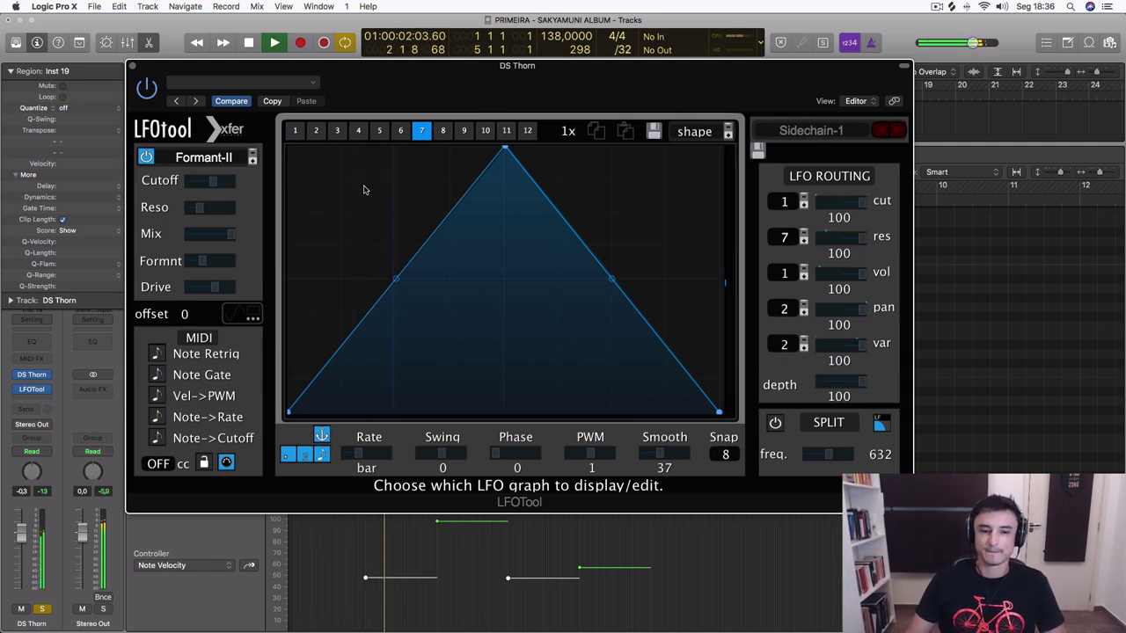
key("space")
Step: Exclude dotted and triplet times from the LFO rates, and set Rate to bar during playback
left_click(289, 458)
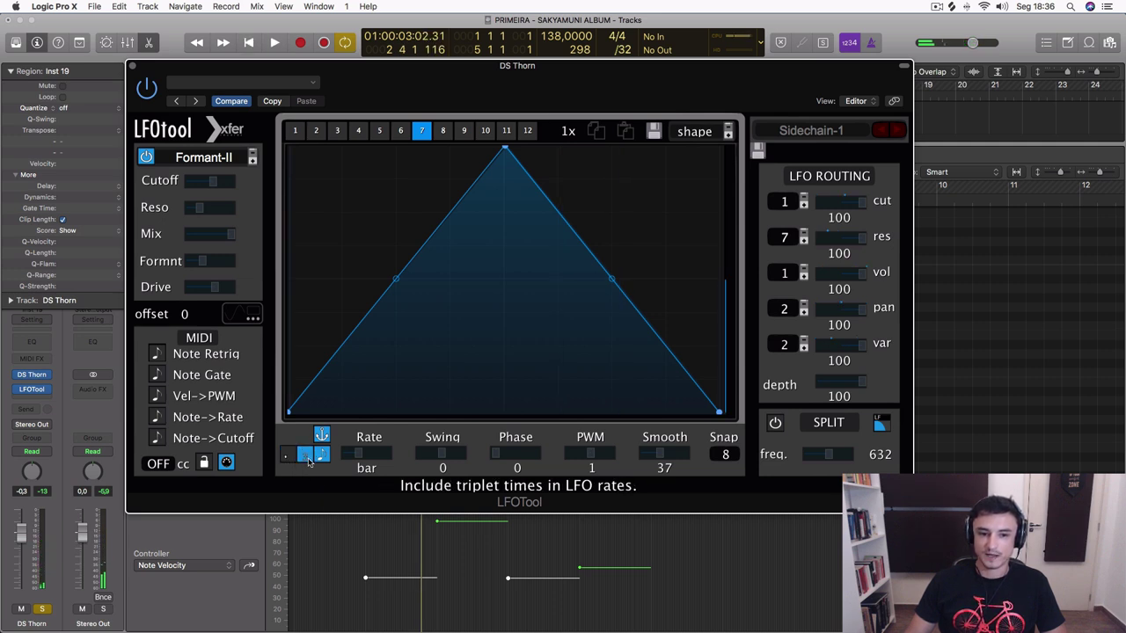
left_click(286, 455)
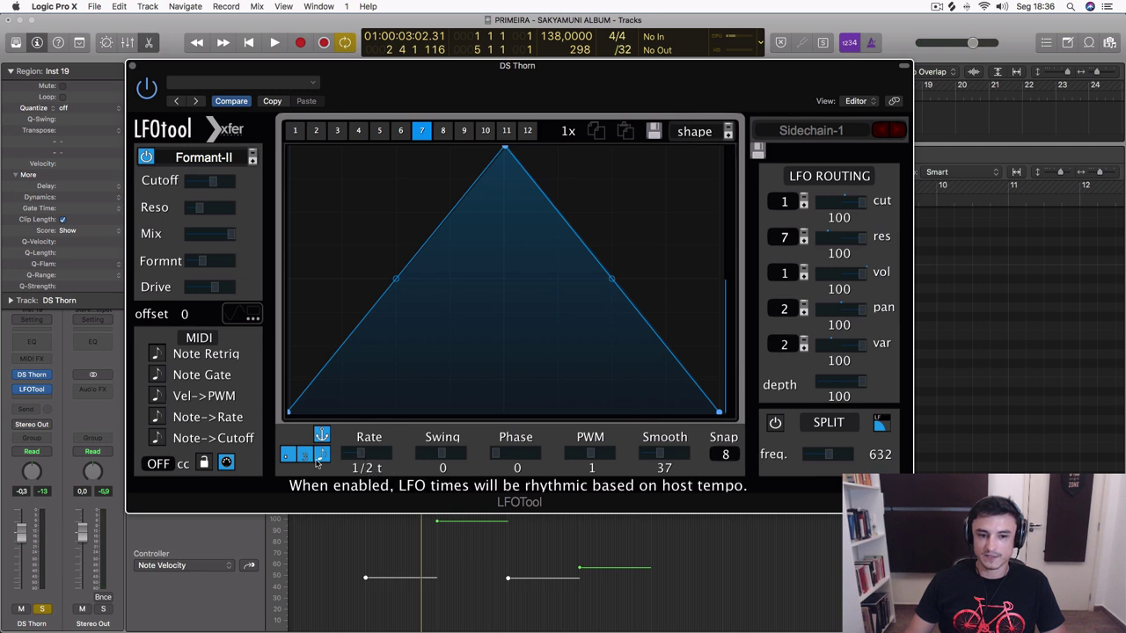
left_click(287, 455)
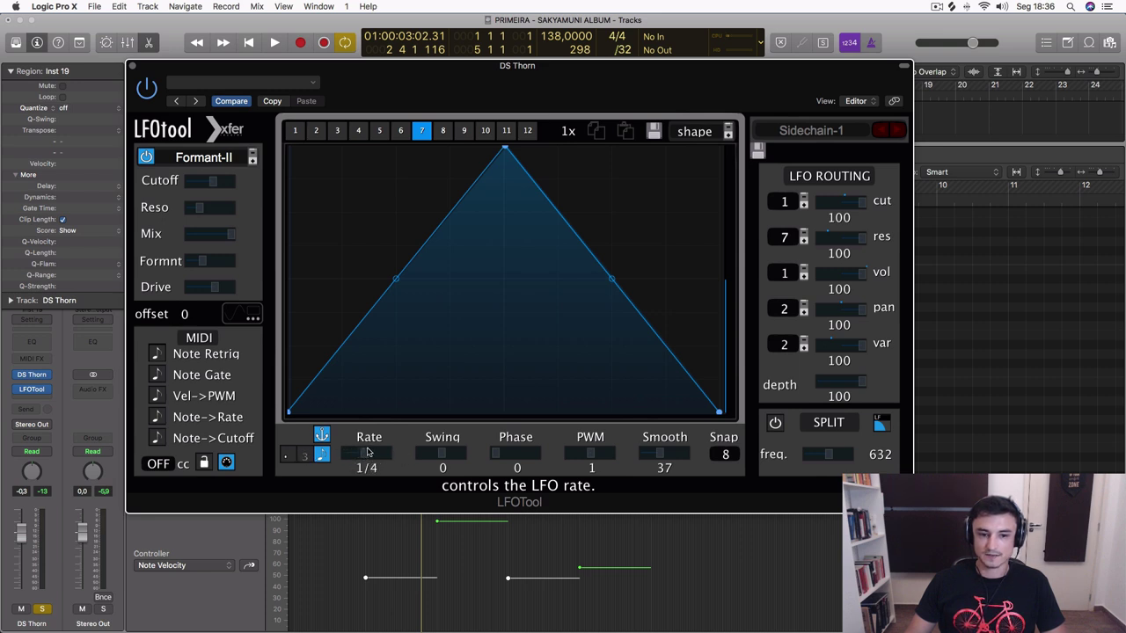
key("space")
left_click_drag(366, 453, 356, 457)
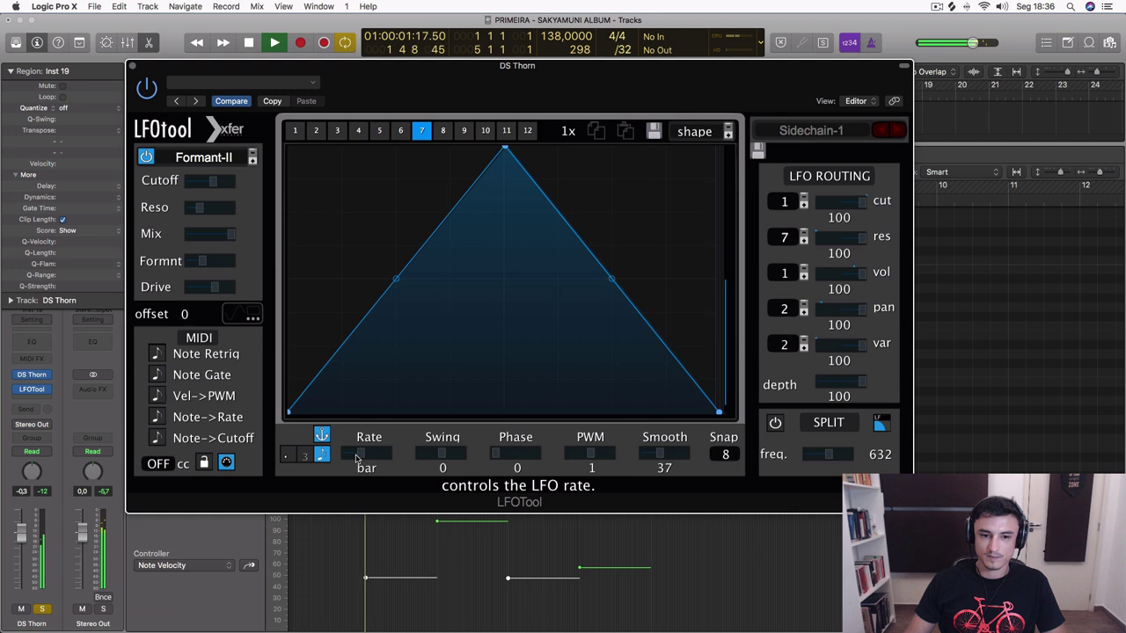
Step: Try Swing at 2 and return it to 0, and lower the LFO depth to 3 with playback stopped
mouse_move(440, 457)
left_mouse_down()
mouse_move(492, 452)
mouse_move(443, 458)
left_mouse_up()
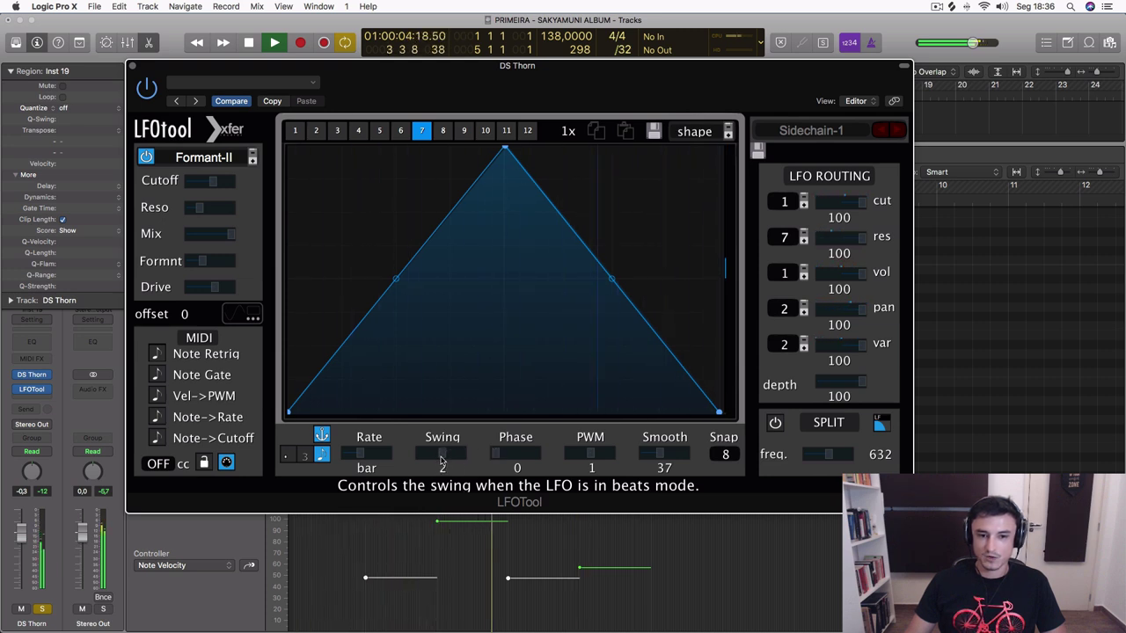
key("space")
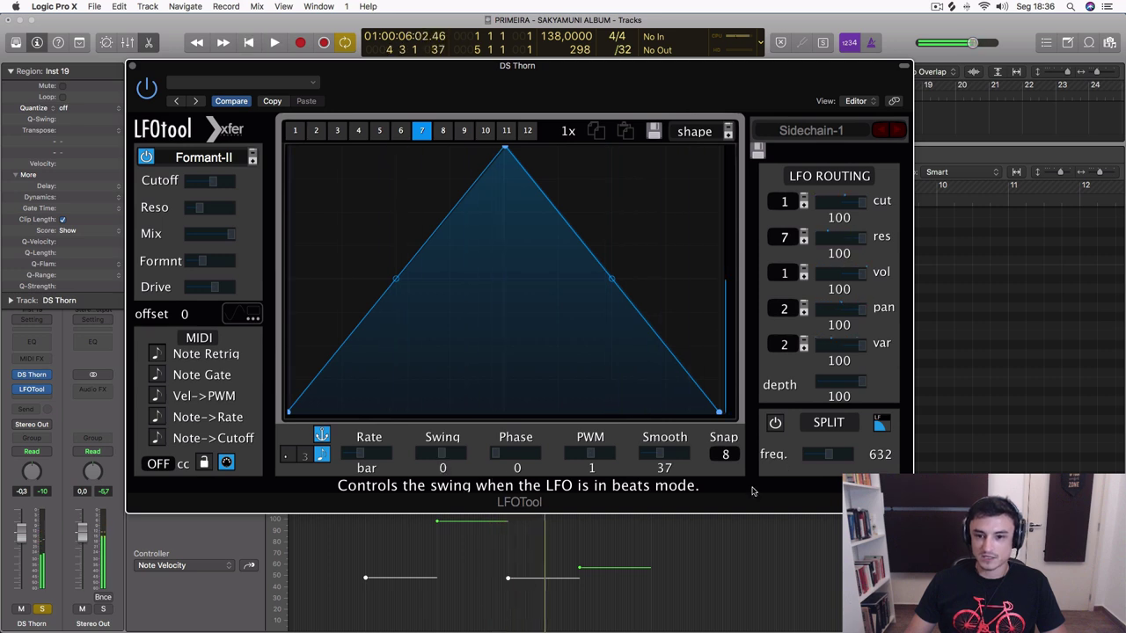
left_click_drag(841, 387, 838, 391)
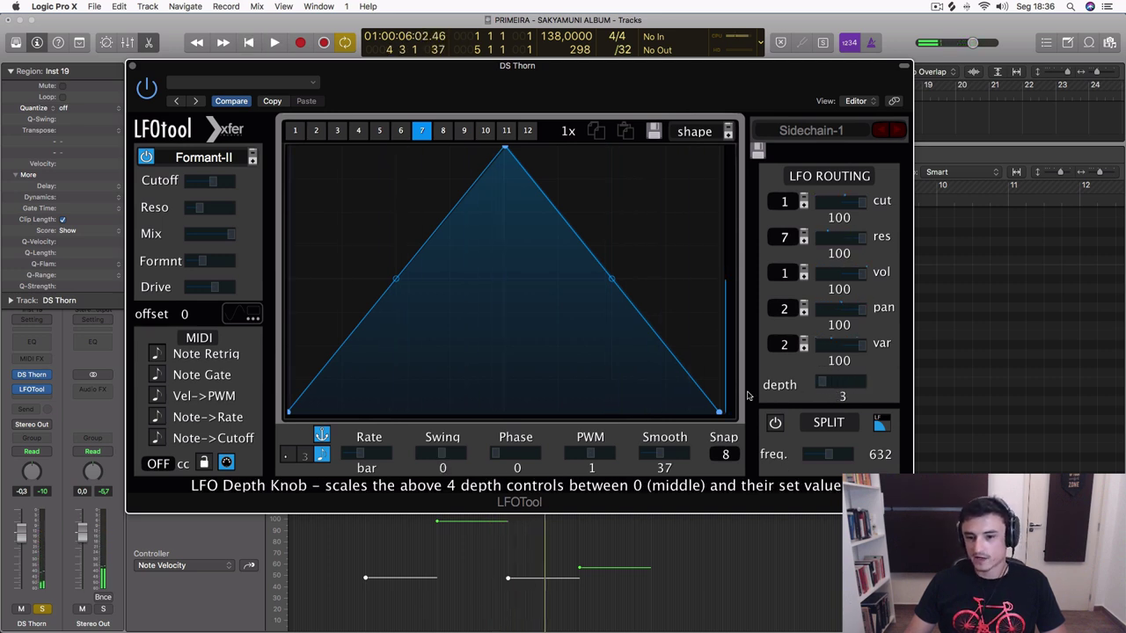
Step: Raise the LFO depth to 100 during playback, and stop the transport
key("space")
left_click_drag(824, 384, 870, 383)
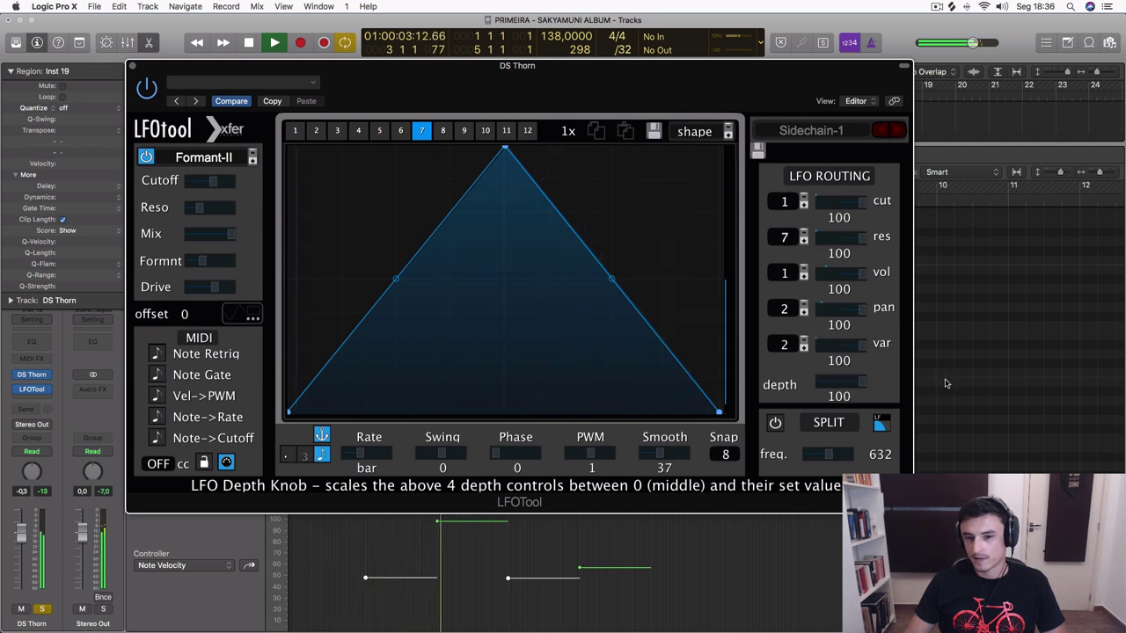
key("space")
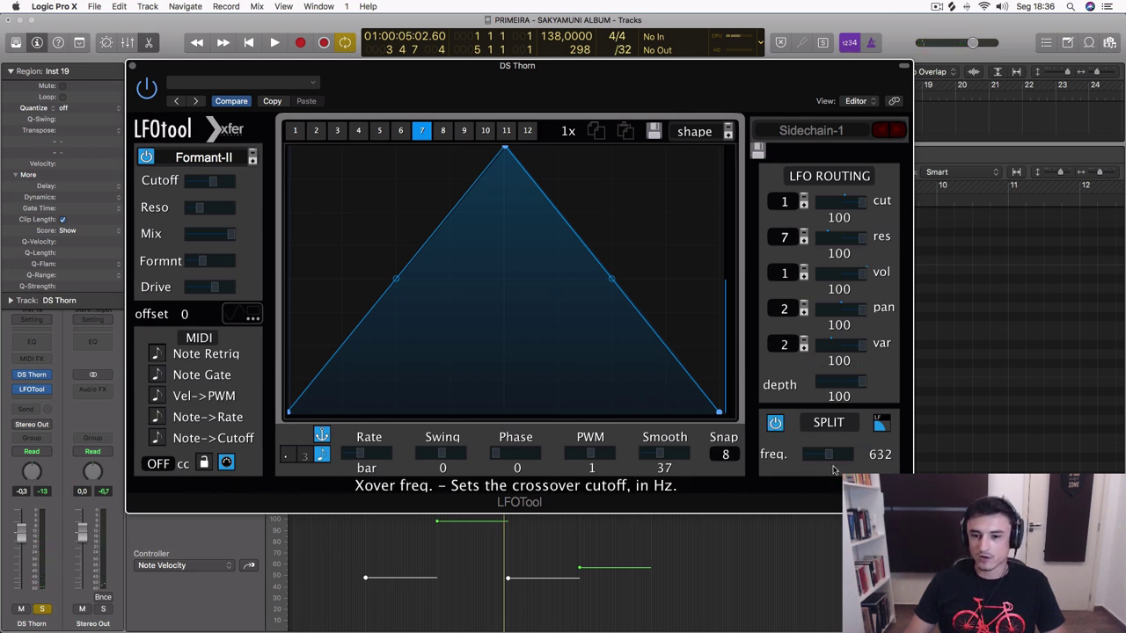
Step: Try the Split crossover frequency at 20 Hz and raise it to 20000 Hz during playback
key("space")
left_click_drag(831, 456, 692, 463)
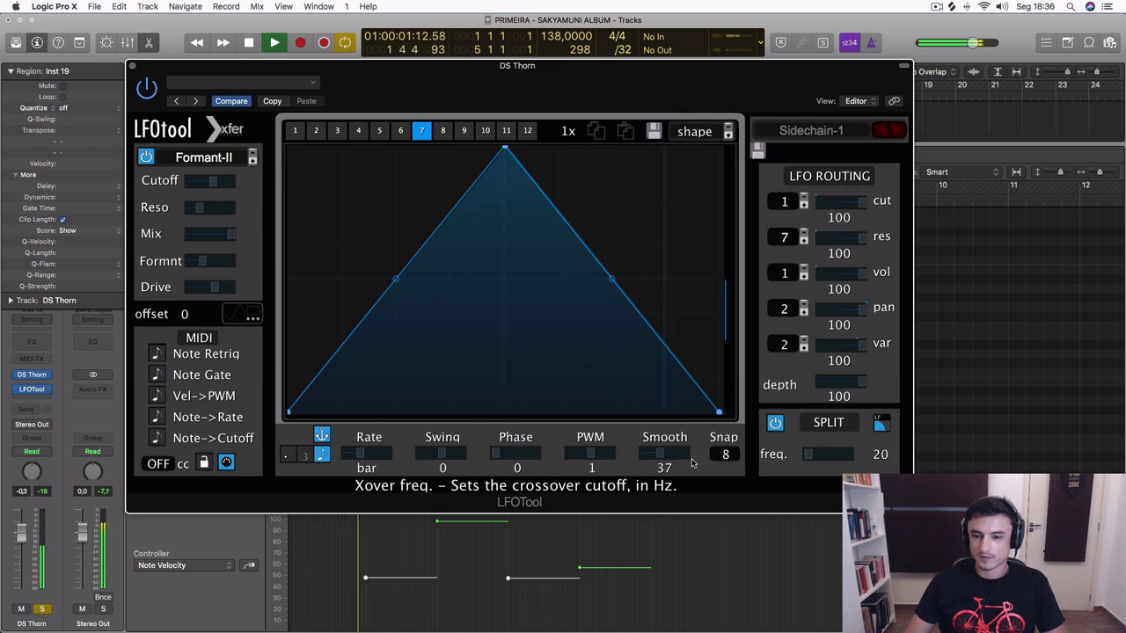
left_click_drag(810, 456, 1010, 472)
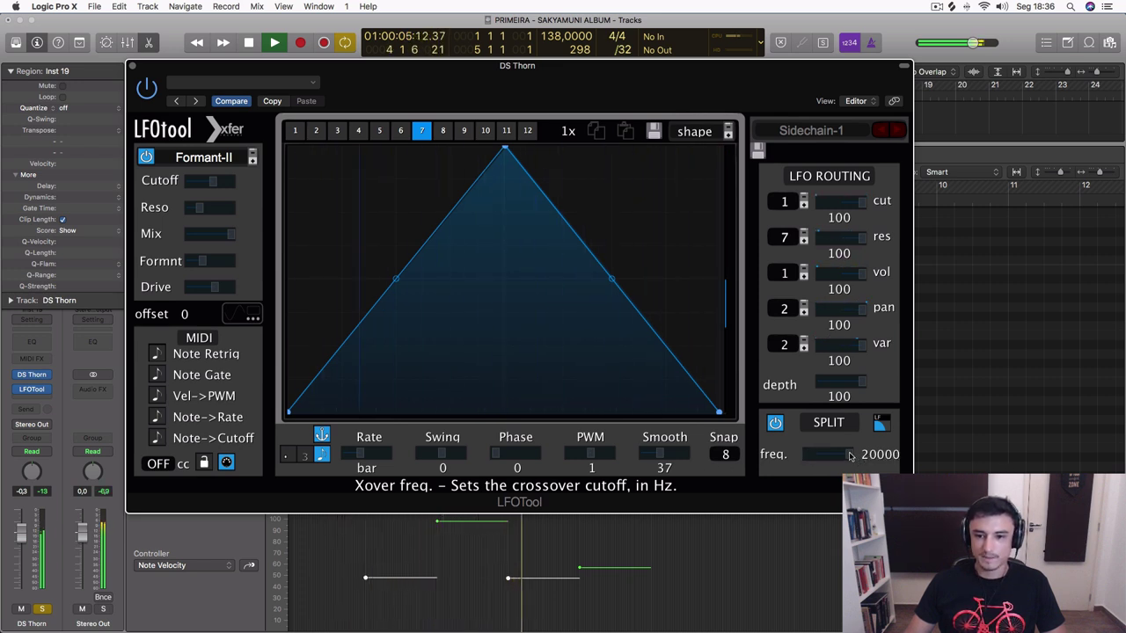
key("space")
left_click_drag(862, 460, 838, 457)
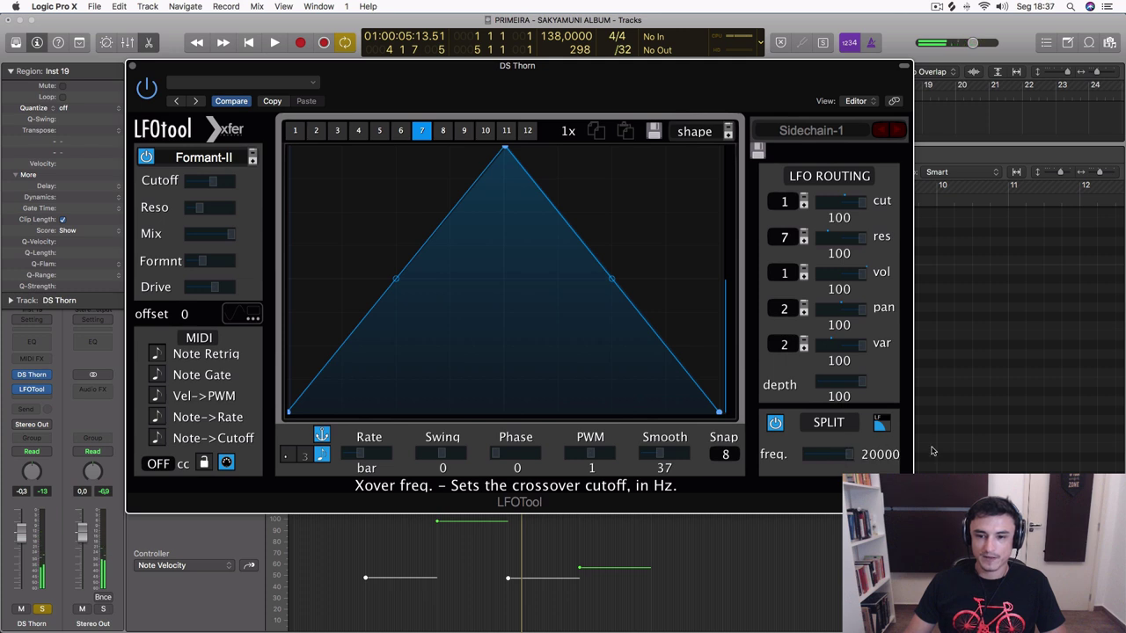
Step: Sweep the Split crossover down and back to 20000 Hz during playback, and switch Split off
key("space")
left_click_drag(851, 459, 798, 457)
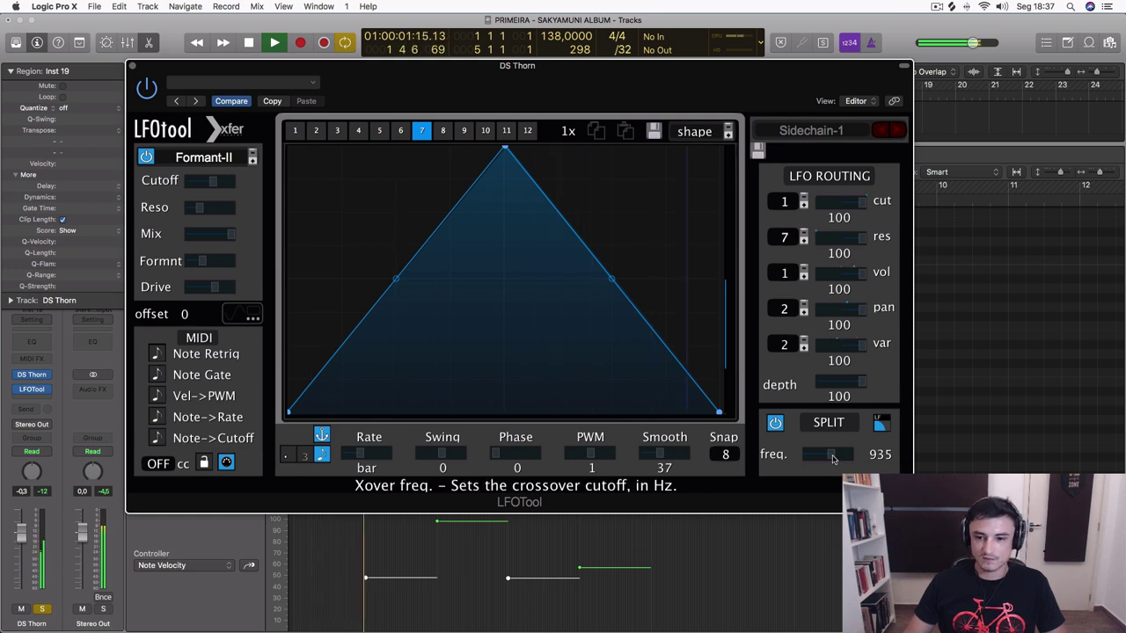
left_click_drag(832, 458, 888, 448)
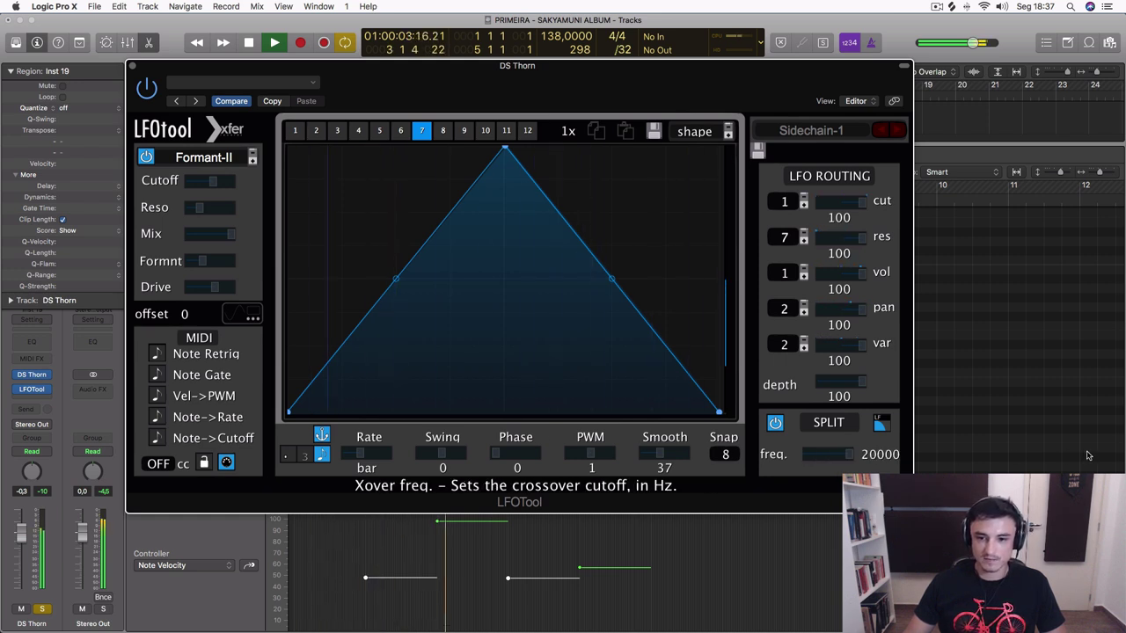
left_click(880, 425)
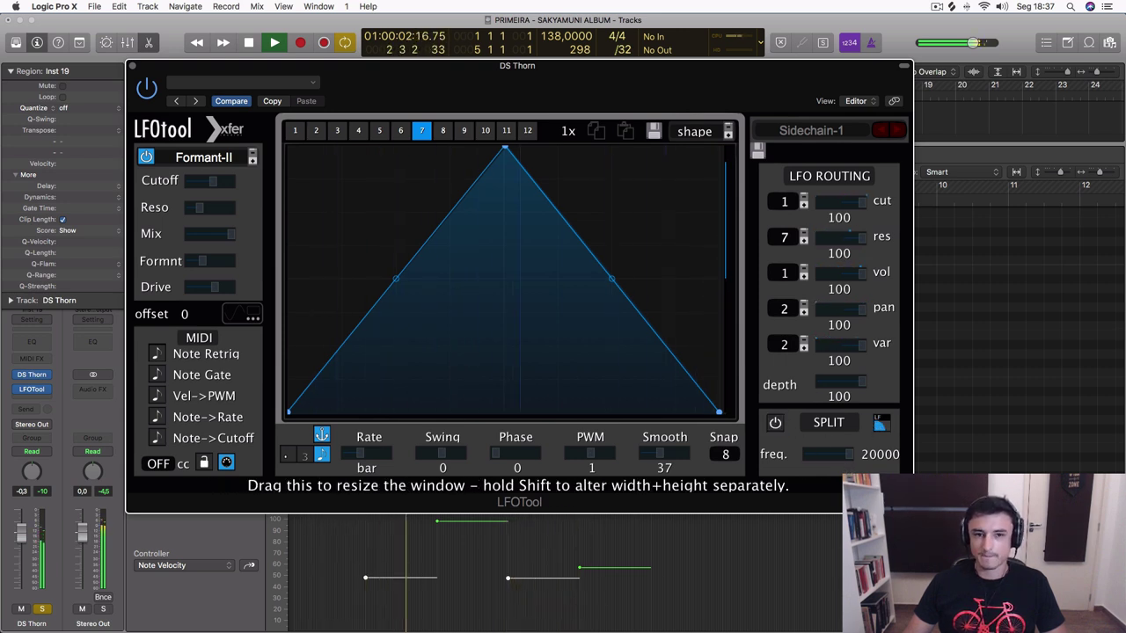
Step: Close the LFOTool window and unsolo the DS Thorn track at the end of the track list
mouse_move(200, 209)
left_mouse_down()
mouse_move(252, 205)
mouse_move(197, 211)
left_mouse_up()
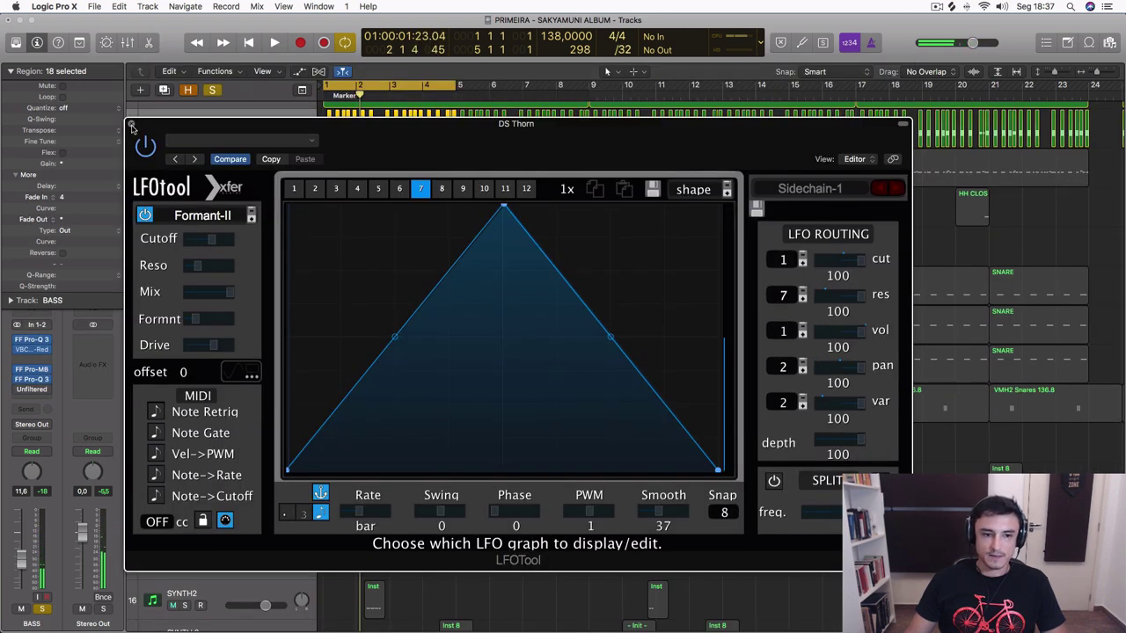
left_click(131, 126)
scroll(242, 470, "down", 15)
left_click(185, 587)
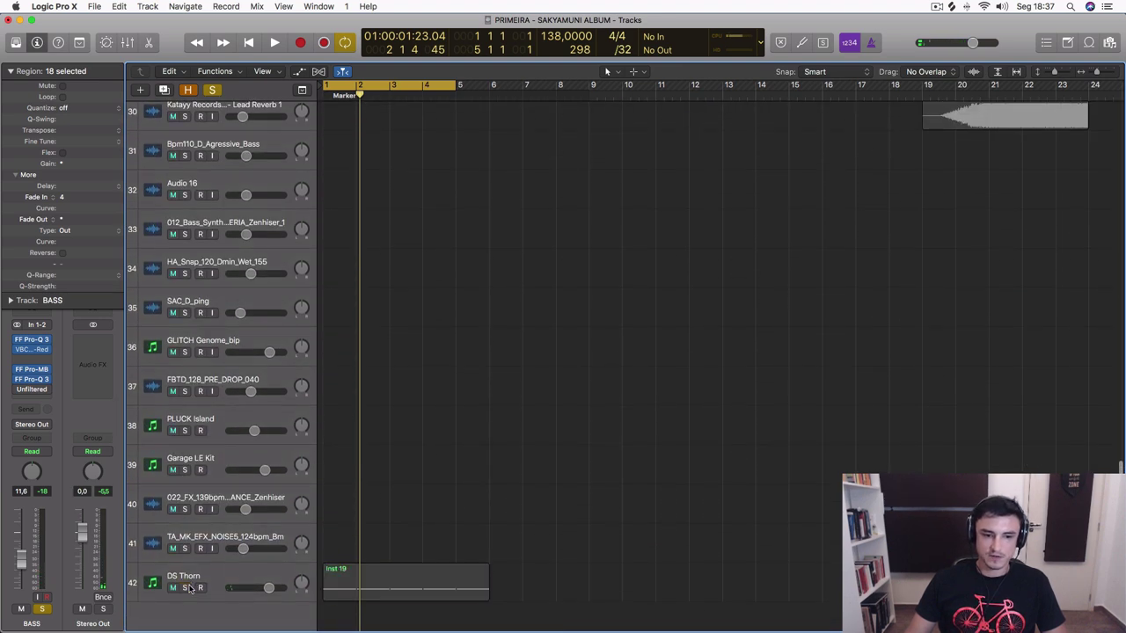
Step: Set a four-bar cycle range starting at bar 41 and solo the SAPT_138_BPM_Hat_Loop_06 track
scroll(210, 576, "up", 20)
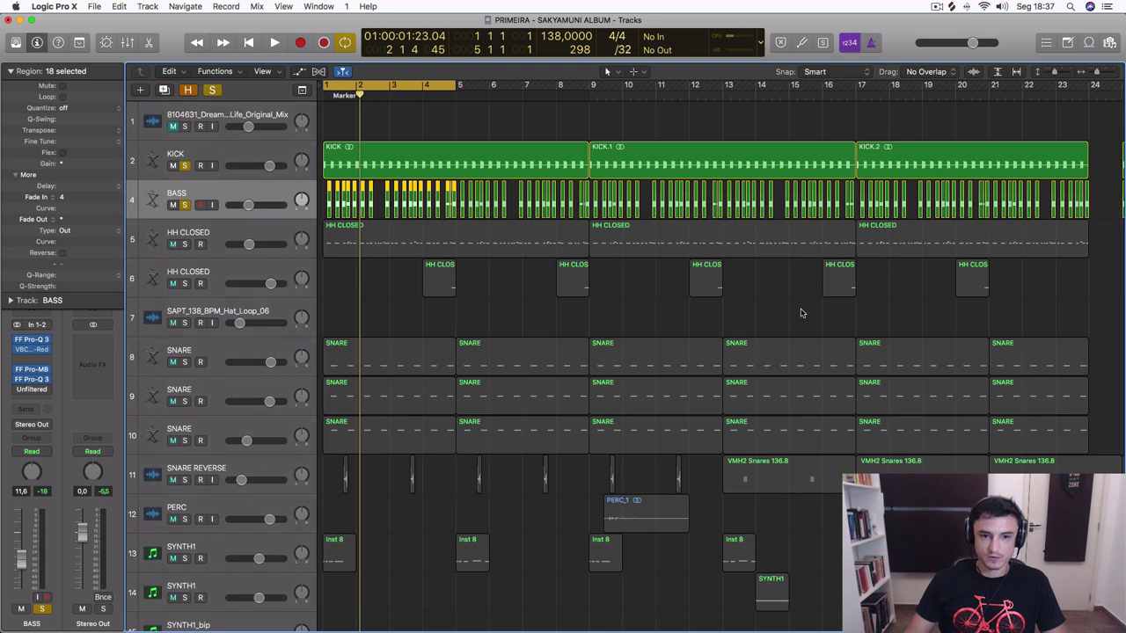
scroll(801, 314, "right", 20)
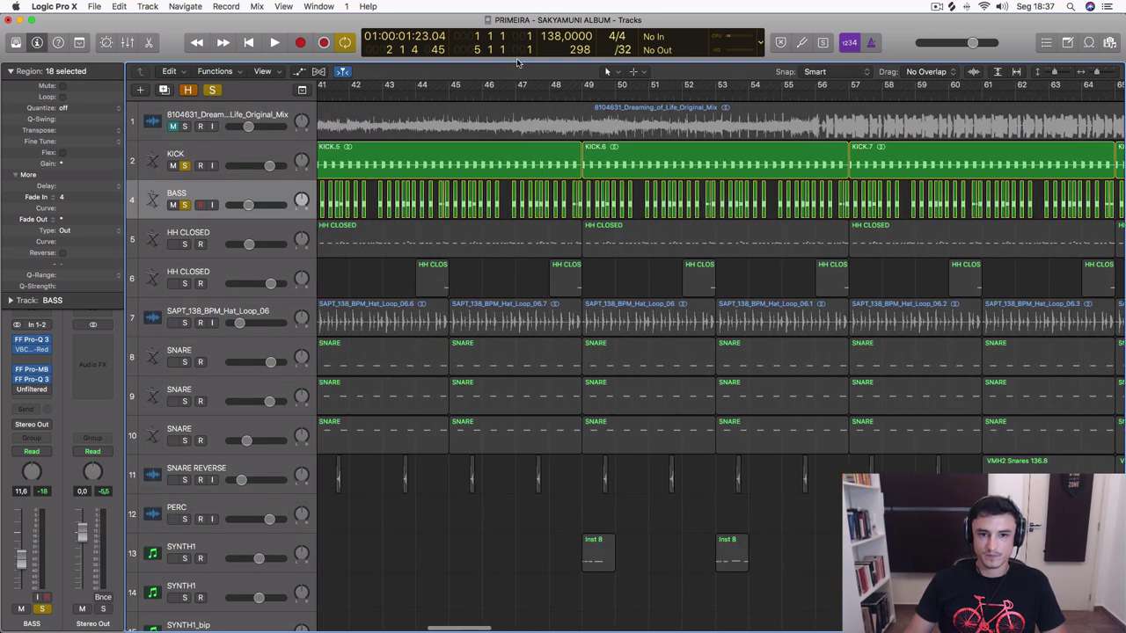
scroll(540, 82, "left", 2)
left_click_drag(336, 89, 463, 89)
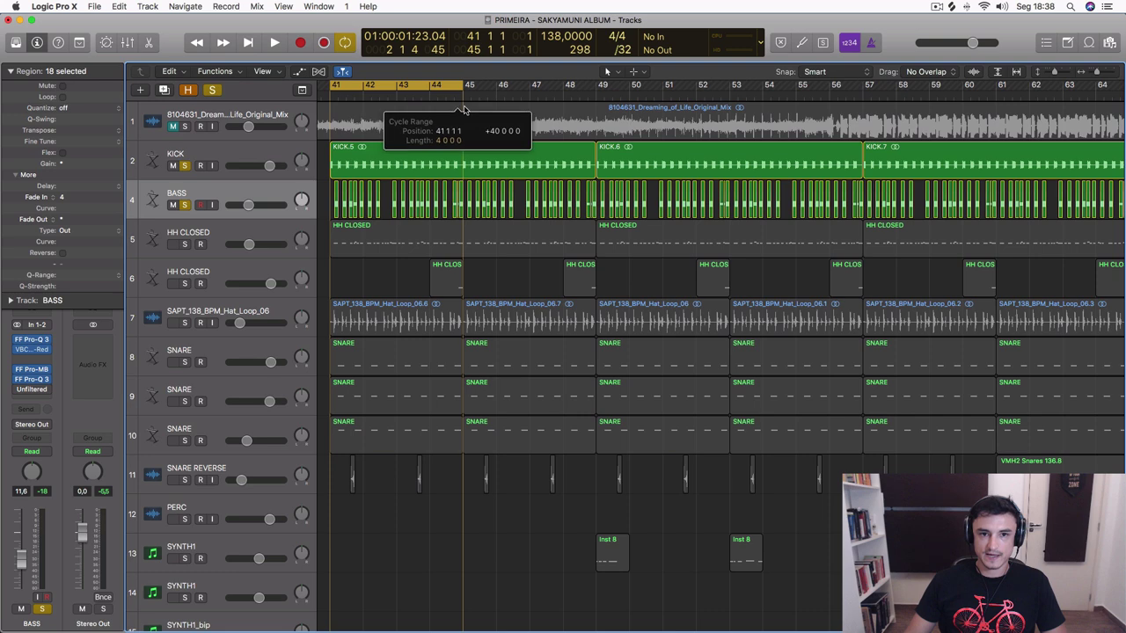
left_click(185, 324)
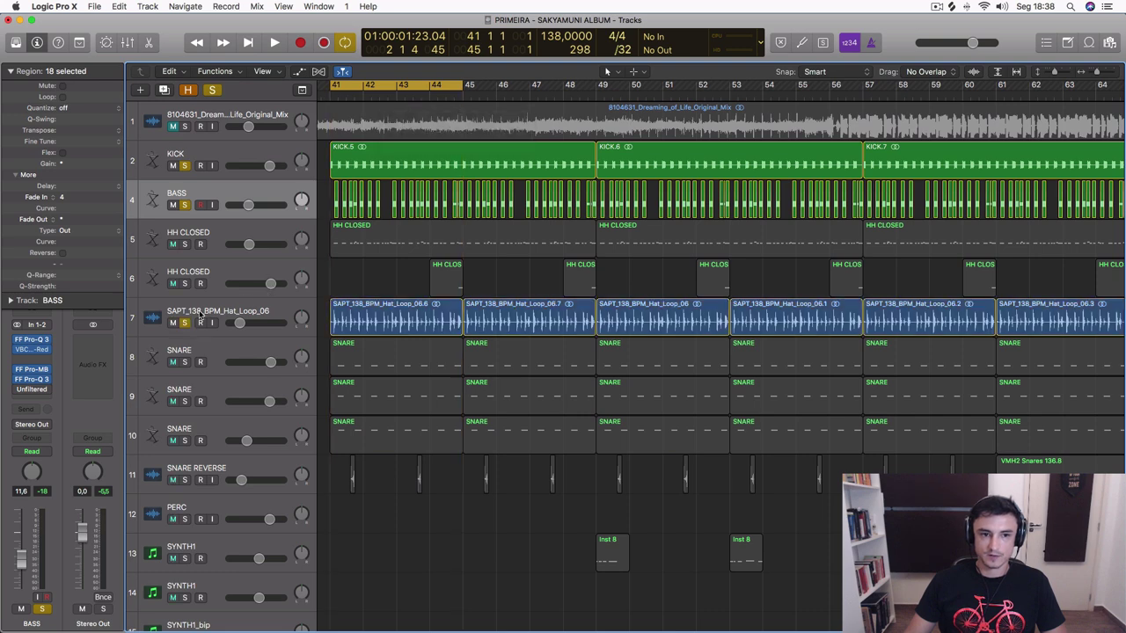
Step: Open LFOTool on the hat loop track and load the Init preset
left_click(32, 387)
left_click(871, 101)
left_click(875, 250)
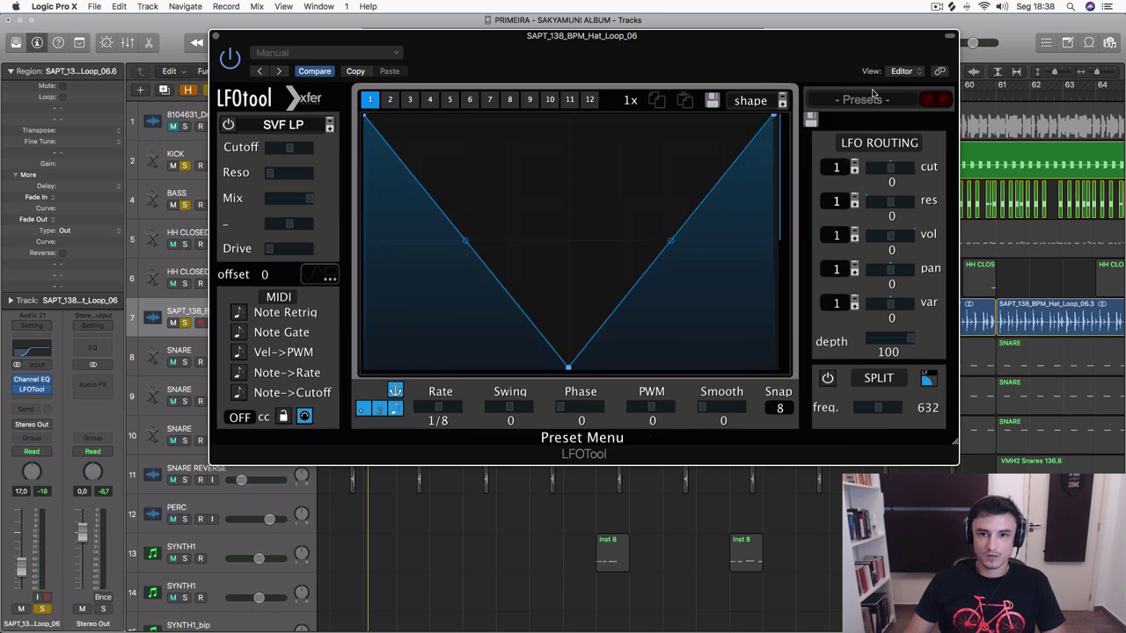
Step: Apply the Sidechain shape SC1 to LFO graph 1 and lower its starting point to the minimum
left_click(748, 100)
mouse_move(764, 123)
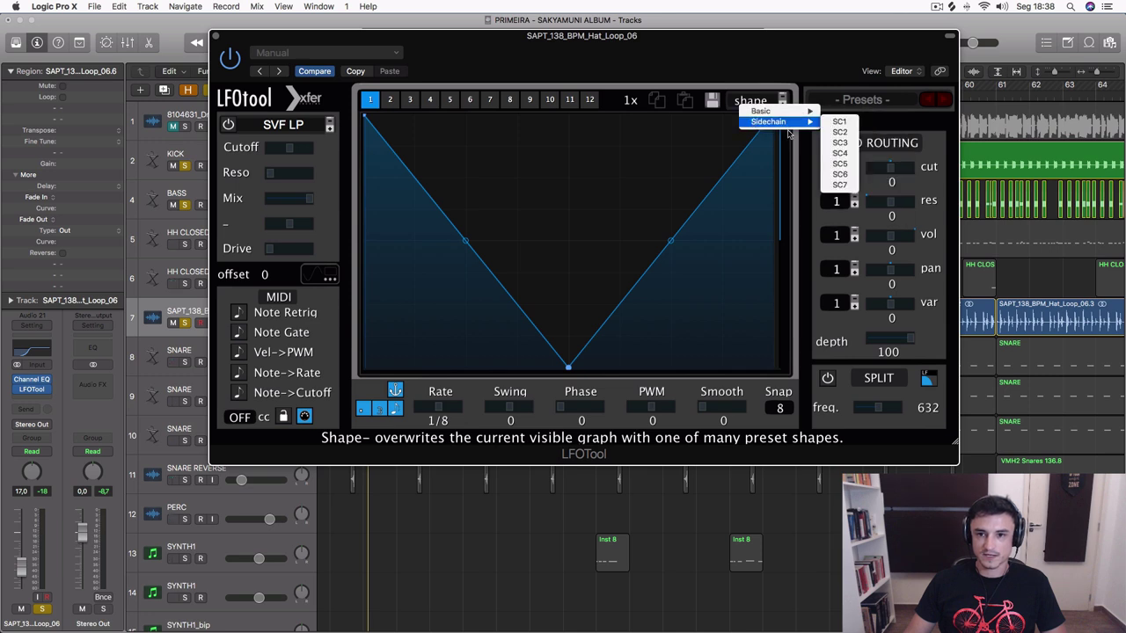
left_click(841, 122)
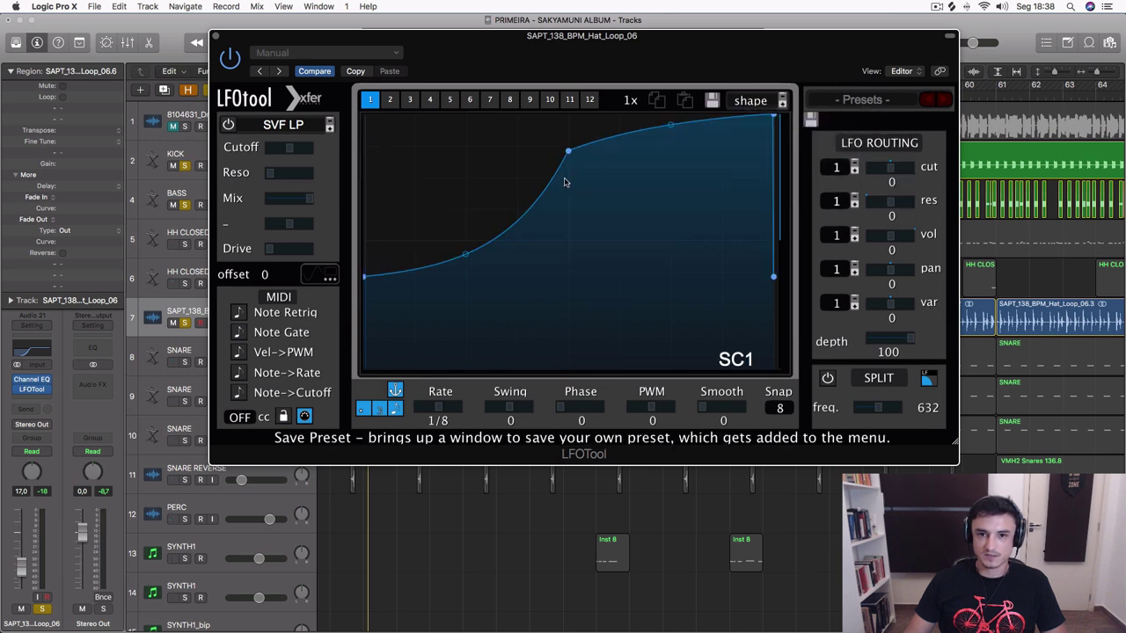
left_click_drag(365, 278, 369, 368)
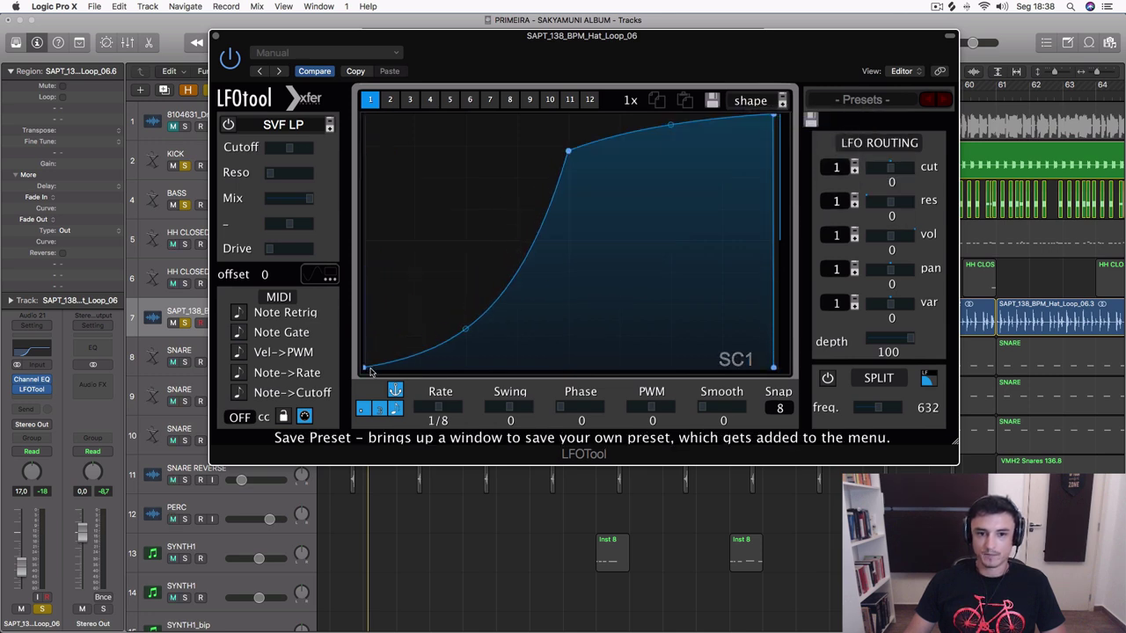
Step: Show the audio waveform behind the graph, set Rate to 1/4 and start playback
left_click(314, 275)
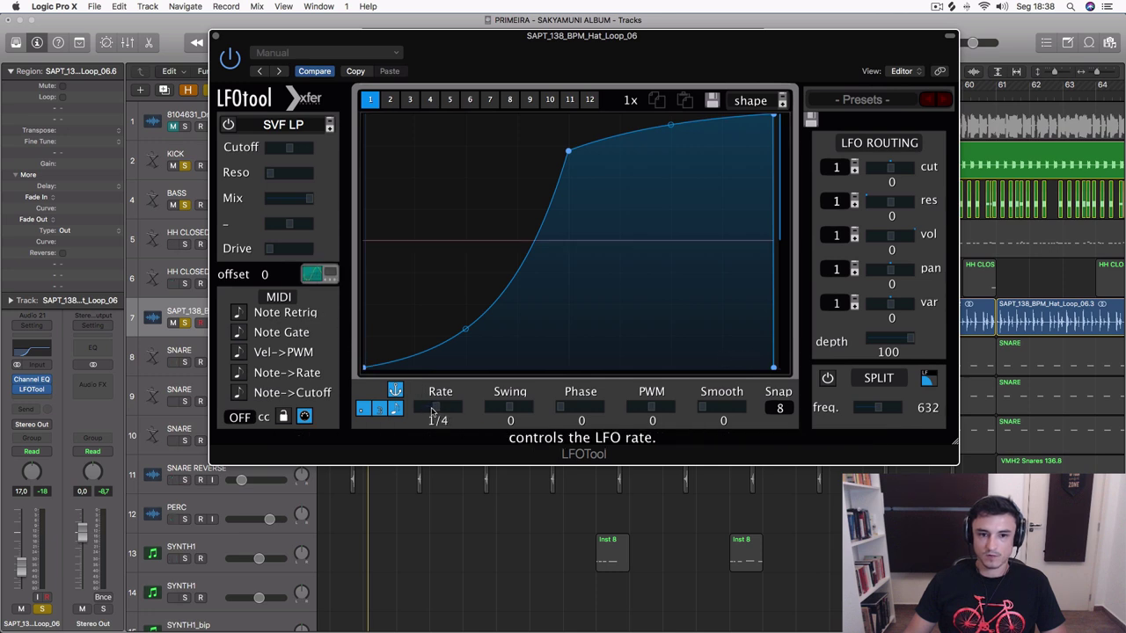
key("space")
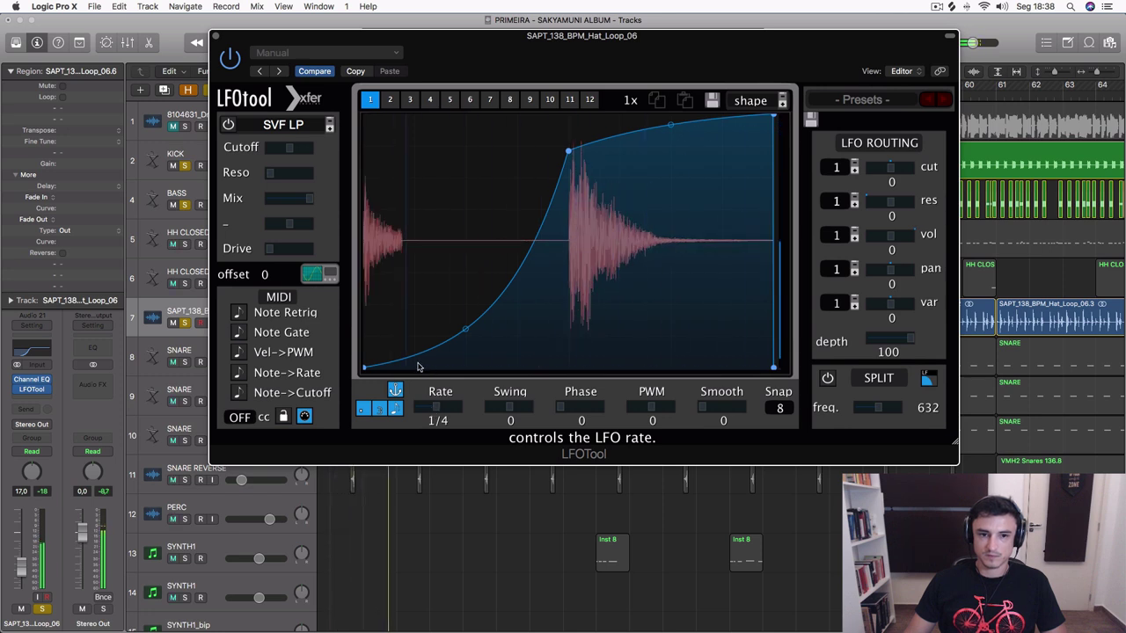
Step: Set the volume routing to 100 and reshape graph 1 into a narrow, lowered peak over the middle hat hit, falling to zero on both sides
left_click_drag(464, 329, 475, 382)
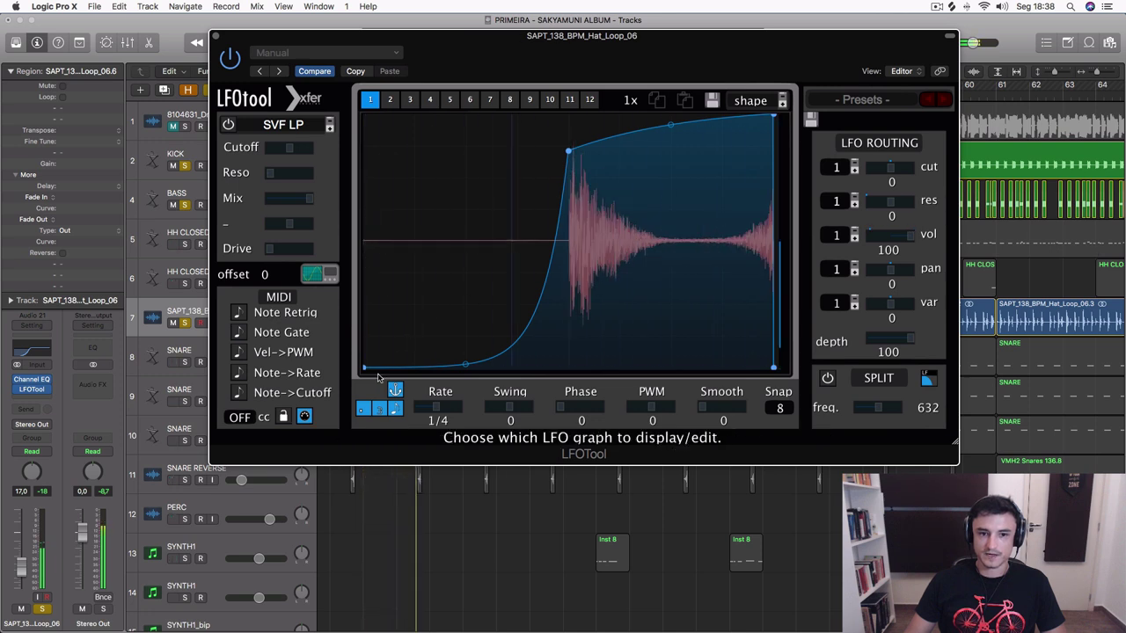
left_click_drag(364, 367, 320, 388)
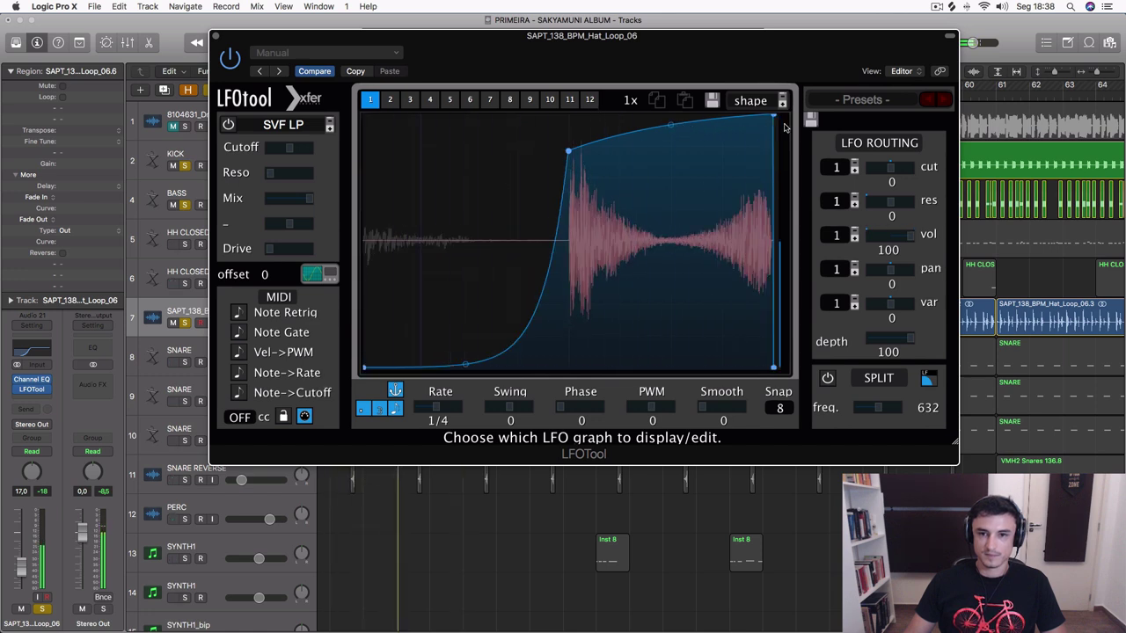
left_click_drag(773, 117, 756, 368)
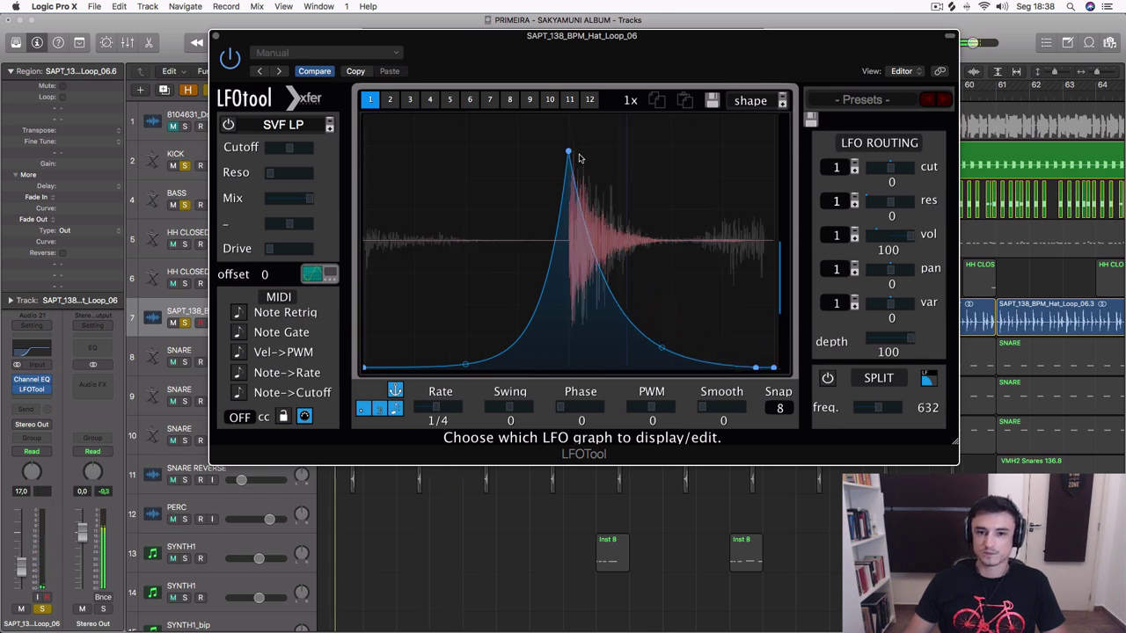
left_click_drag(568, 153, 576, 212)
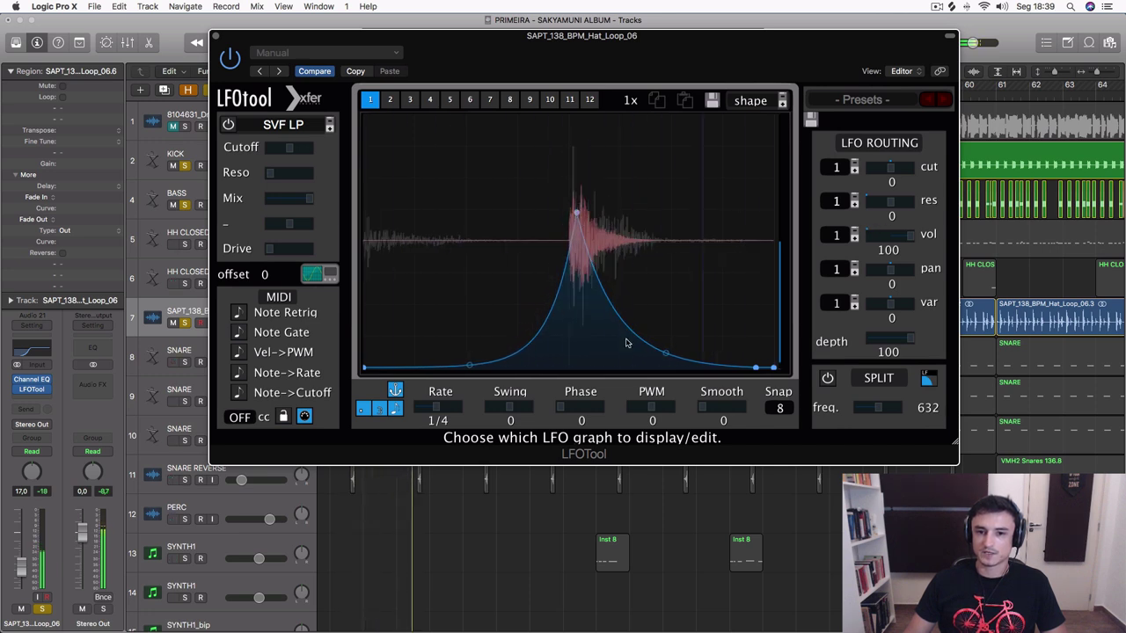
left_click_drag(655, 371, 656, 391)
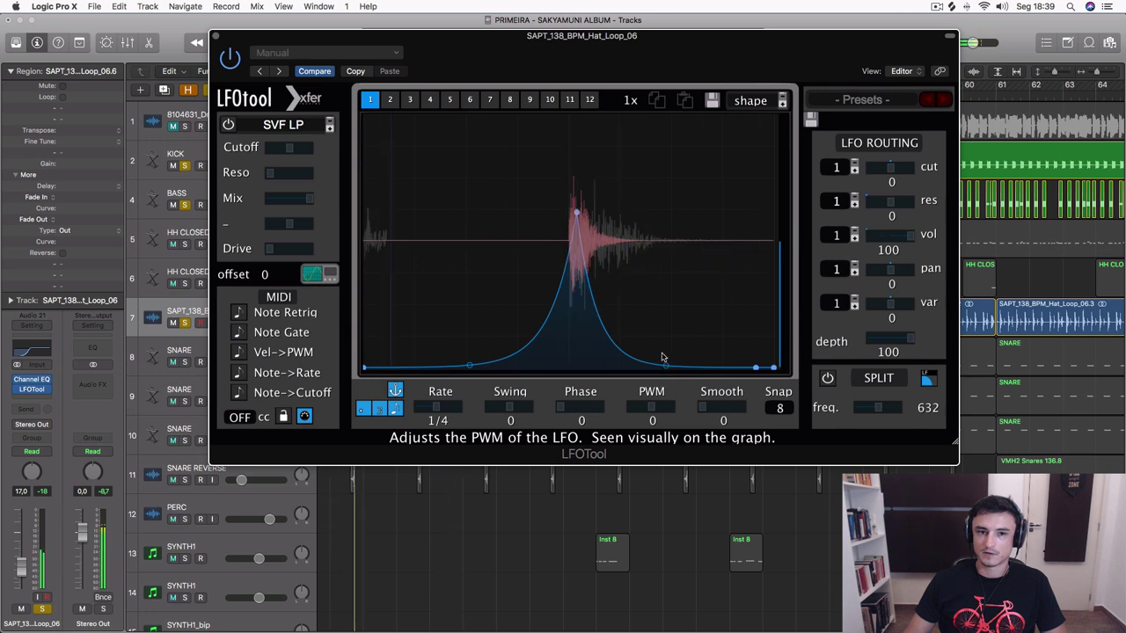
Step: Try the LFO depth control during playback, leaving it at 100, and close the hat loop's LFOTool window
left_click_drag(882, 350, 920, 347)
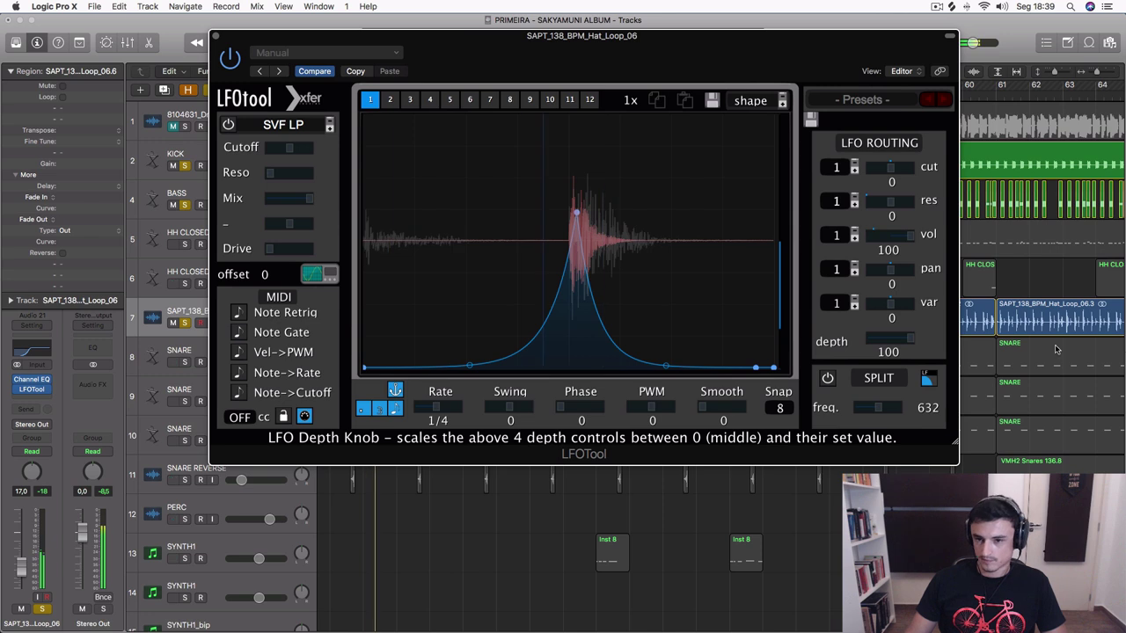
left_click_drag(910, 340, 1118, 335)
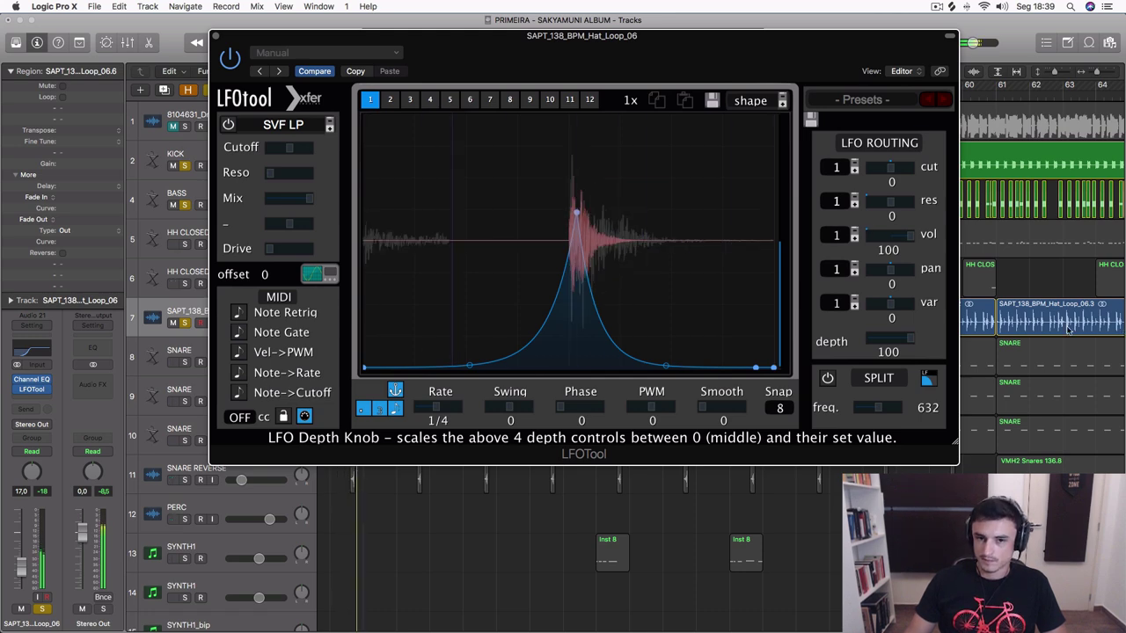
mouse_move(326, 136)
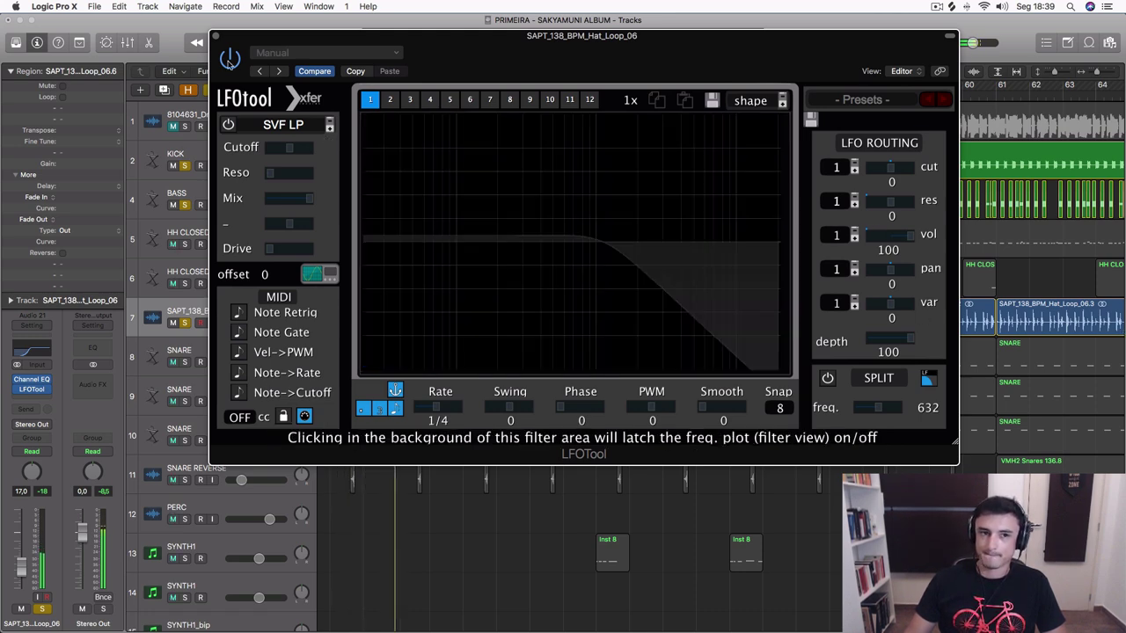
left_click(215, 38)
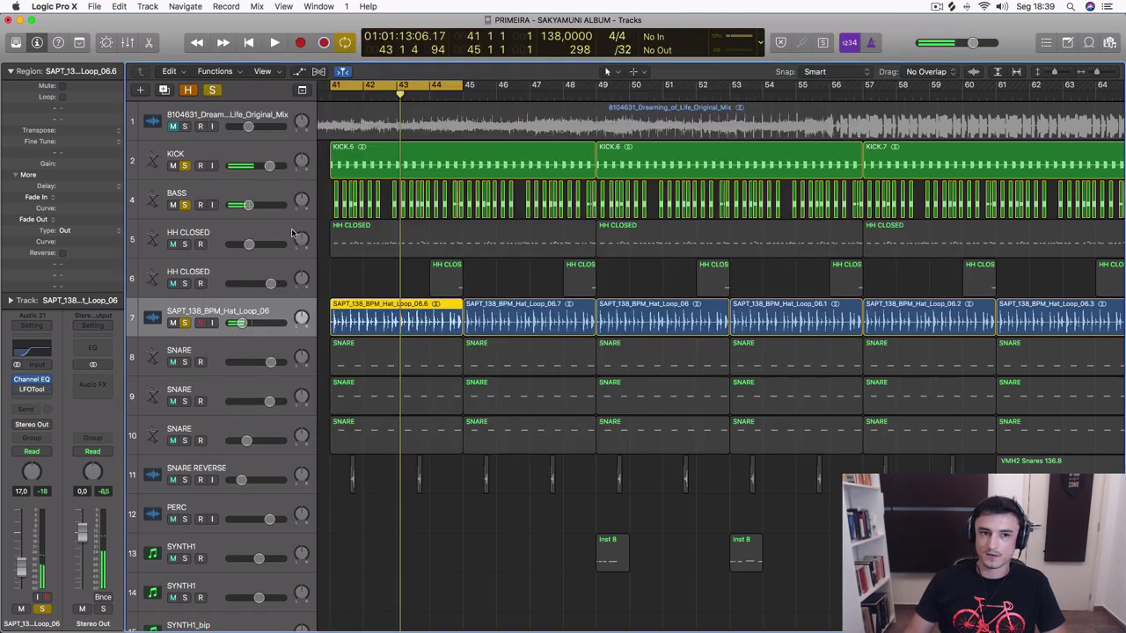
Step: Select all the BASS regions in bar 112 and audition them with the kick
left_click(257, 189)
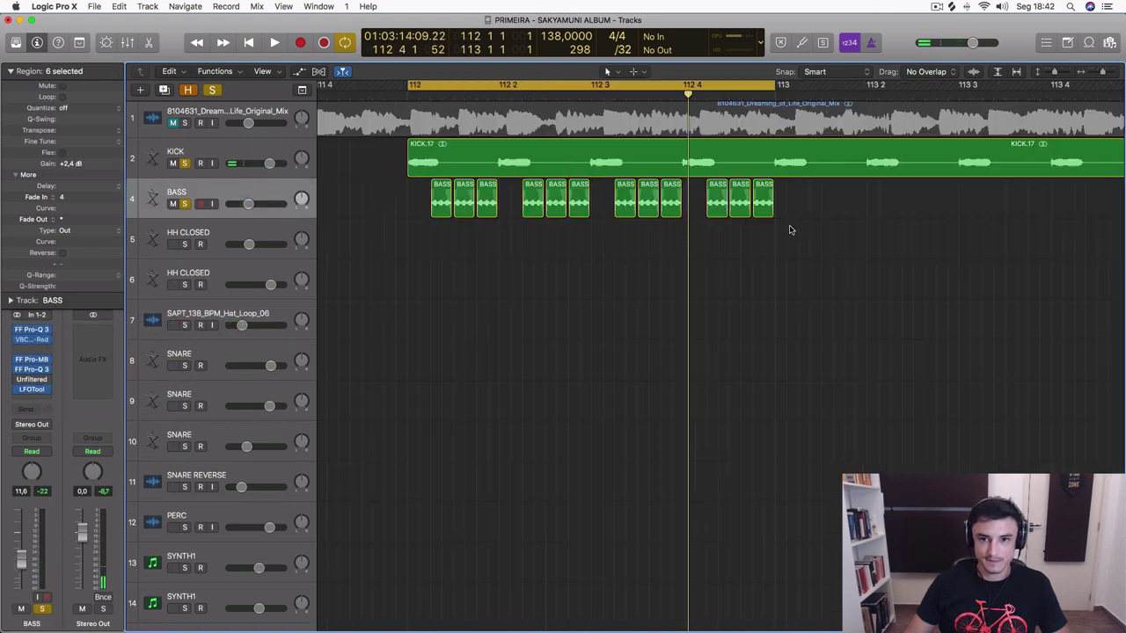
left_click_drag(792, 227, 381, 202)
key("space")
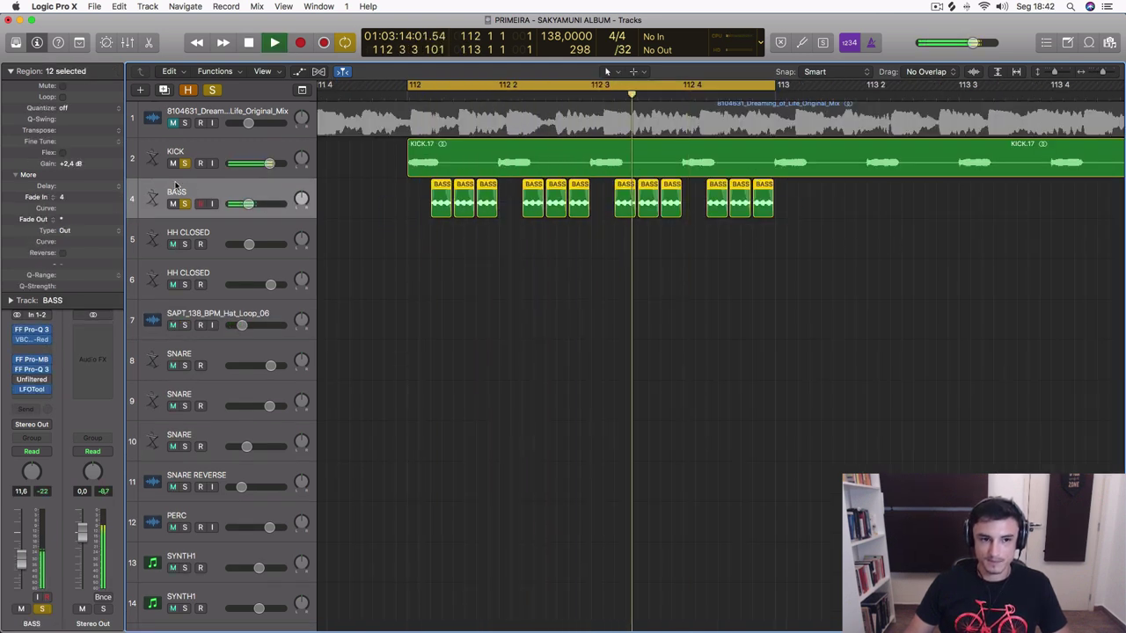
key("space")
Step: Load the Sidechain-1 preset in the BASS track's LFOTool and play the loop with the plug-in bypassed
left_click(31, 390)
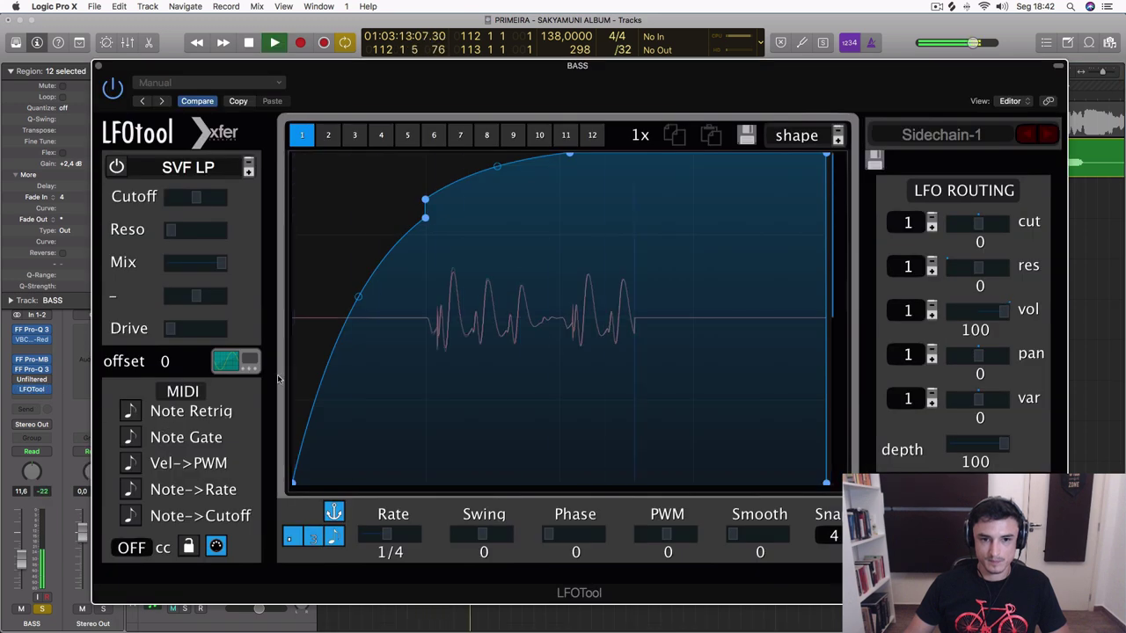
left_click(941, 134)
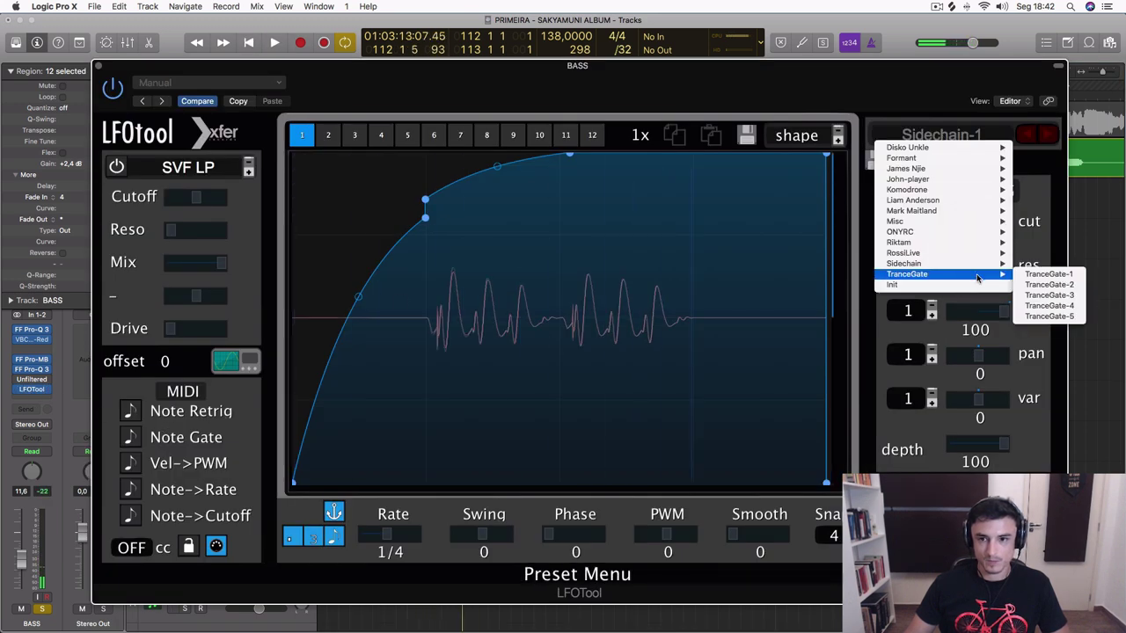
mouse_move(955, 273)
left_click(1041, 265)
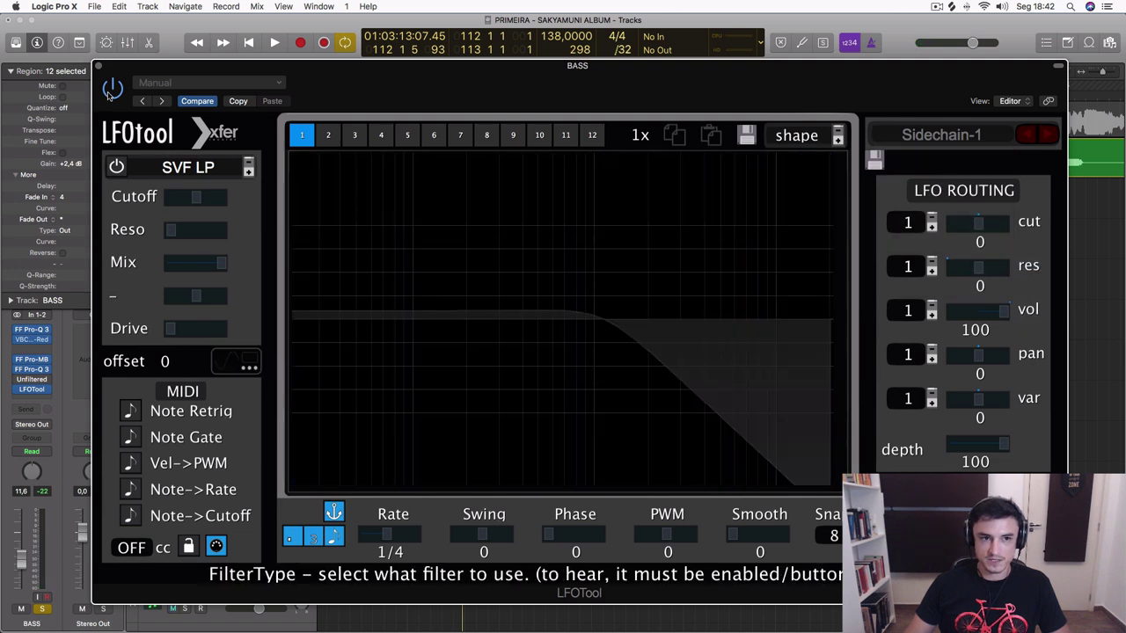
key("space")
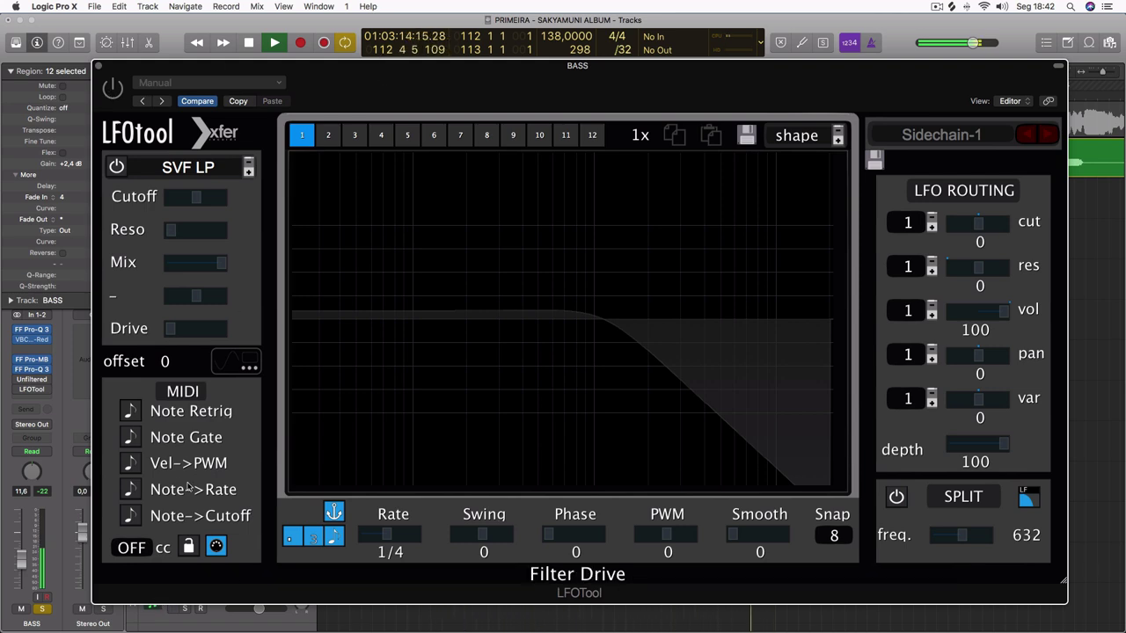
Step: Move the BASS LFOTool window aside to view the kick and bass regions during playback, and bring it back over the arrangement
left_click_drag(390, 81, 471, 438)
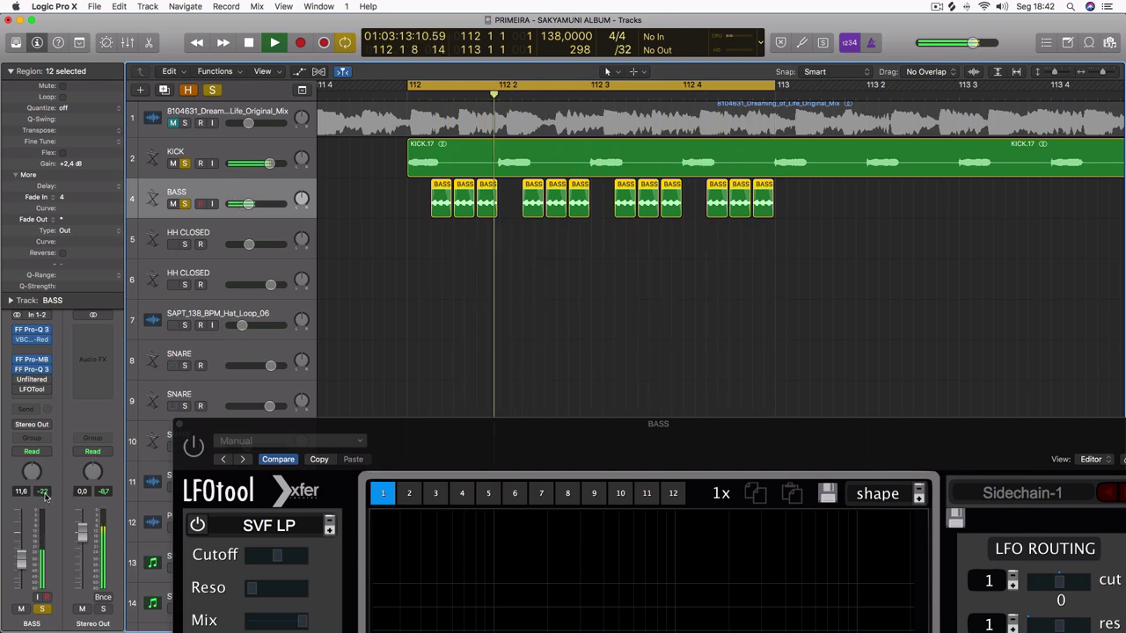
left_click_drag(516, 443, 417, 124)
key("space")
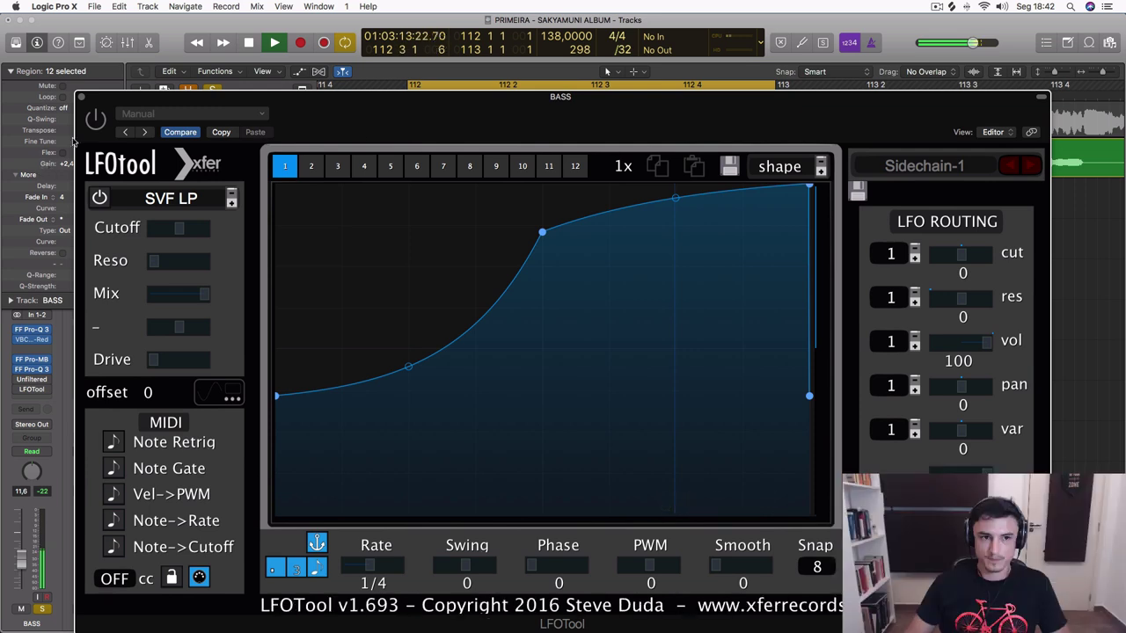
Step: Enable the BASS LFOTool, lower the Sidechain-1 curve's start point to zero and raise its middle point slightly
left_click_drag(282, 396, 282, 527)
key("space")
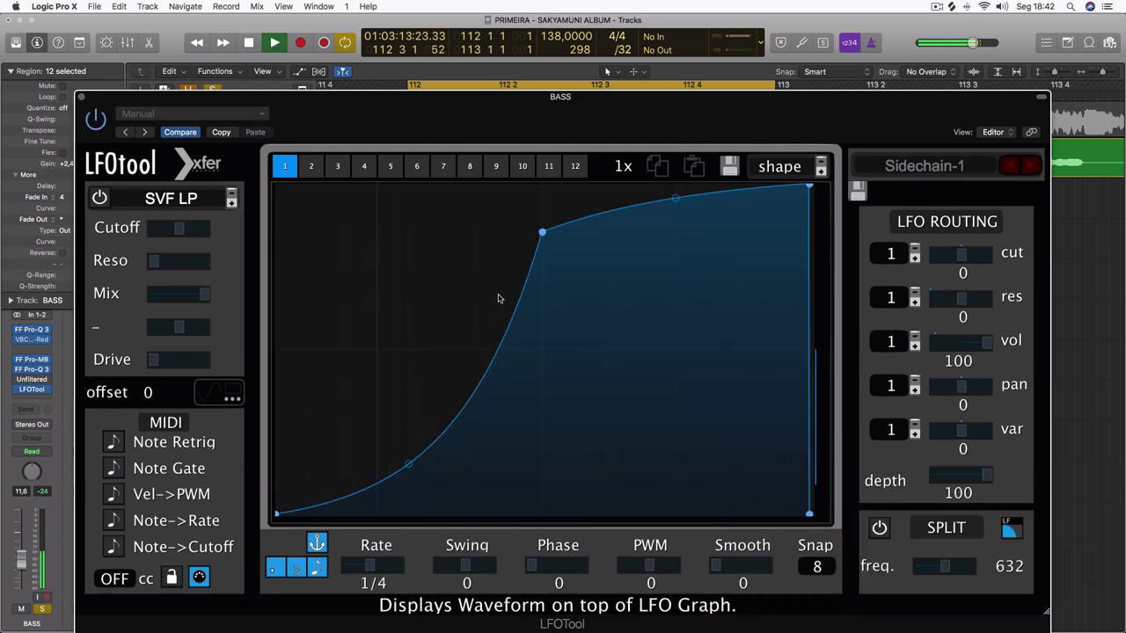
left_click_drag(539, 233, 544, 207)
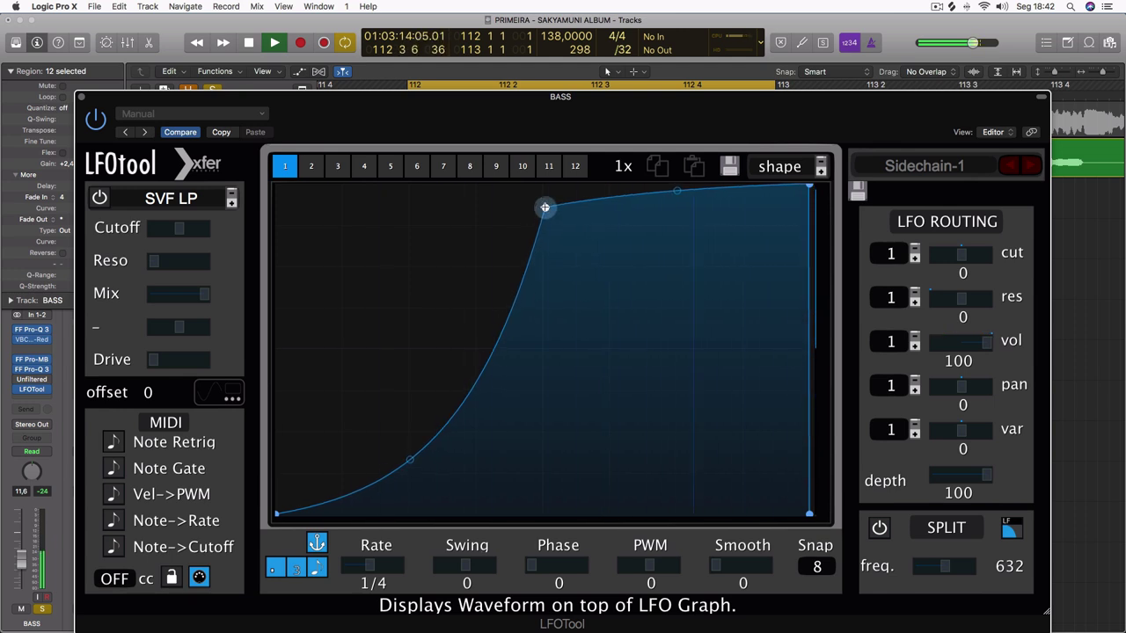
left_click_drag(808, 188, 872, 152)
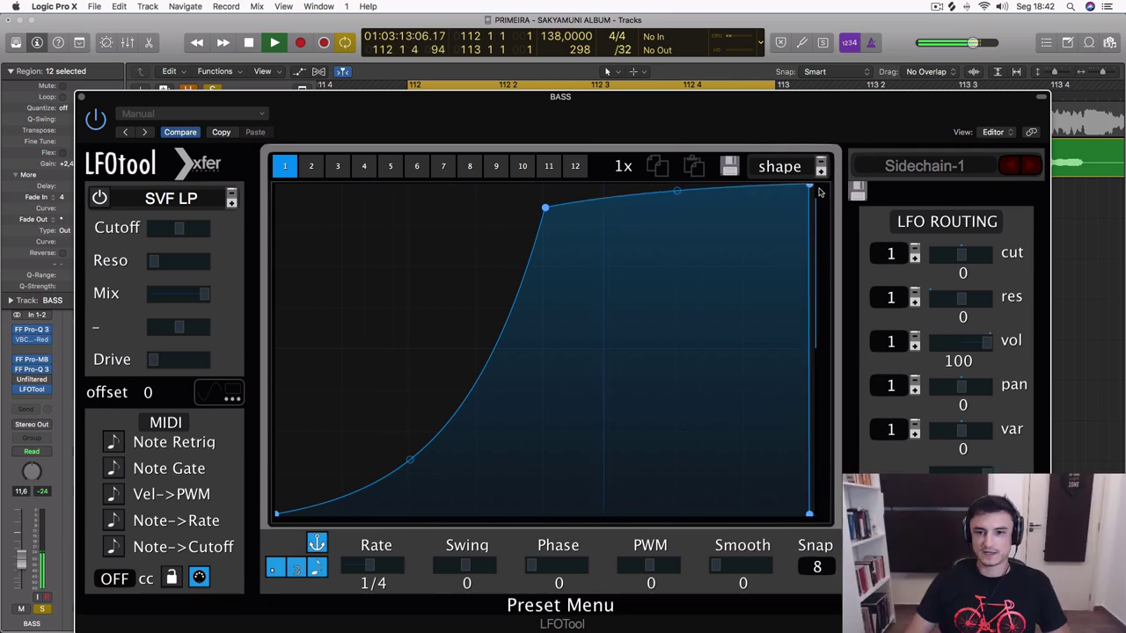
Step: Set the BASS LFOTool's Smooth to 36 and raise the curve's middle point a little more during playback
key("space")
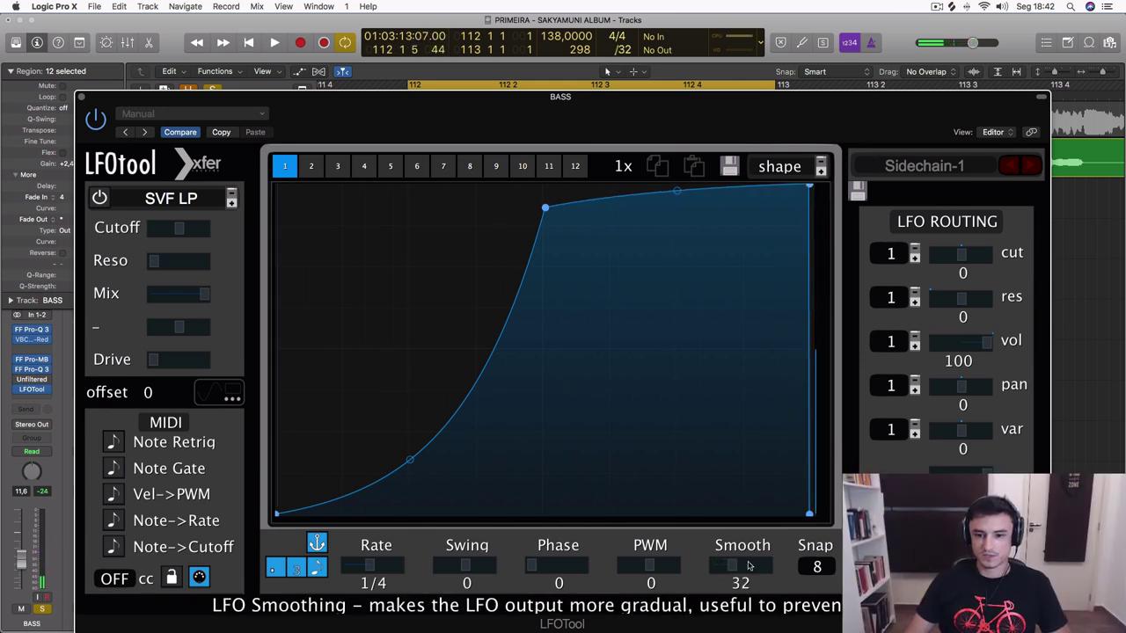
key("space")
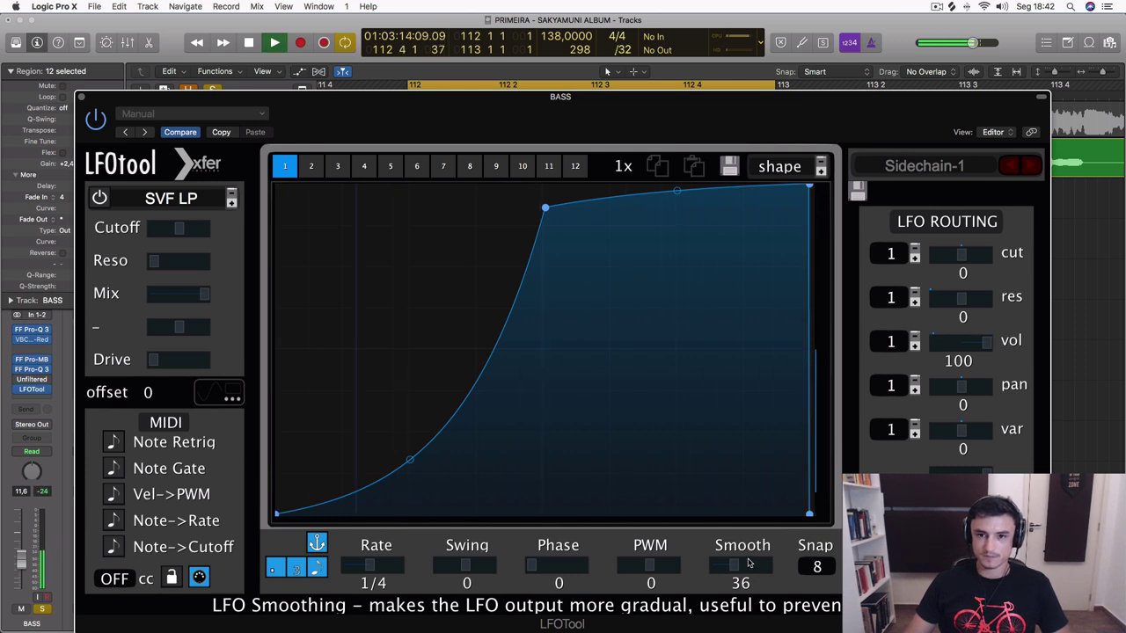
mouse_move(545, 208)
left_mouse_down()
mouse_move(538, 180)
mouse_move(547, 199)
left_mouse_up()
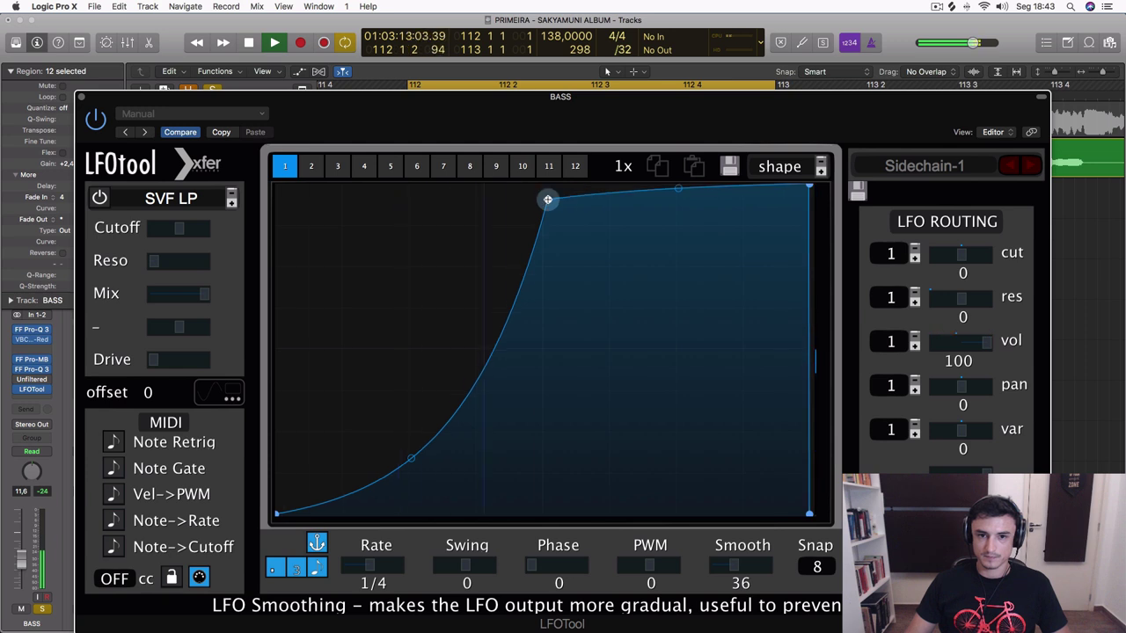
Step: Try the BASS curve's start point at full level, return it to zero, and move the middle point earlier at full level
left_click_drag(277, 514, 307, 93)
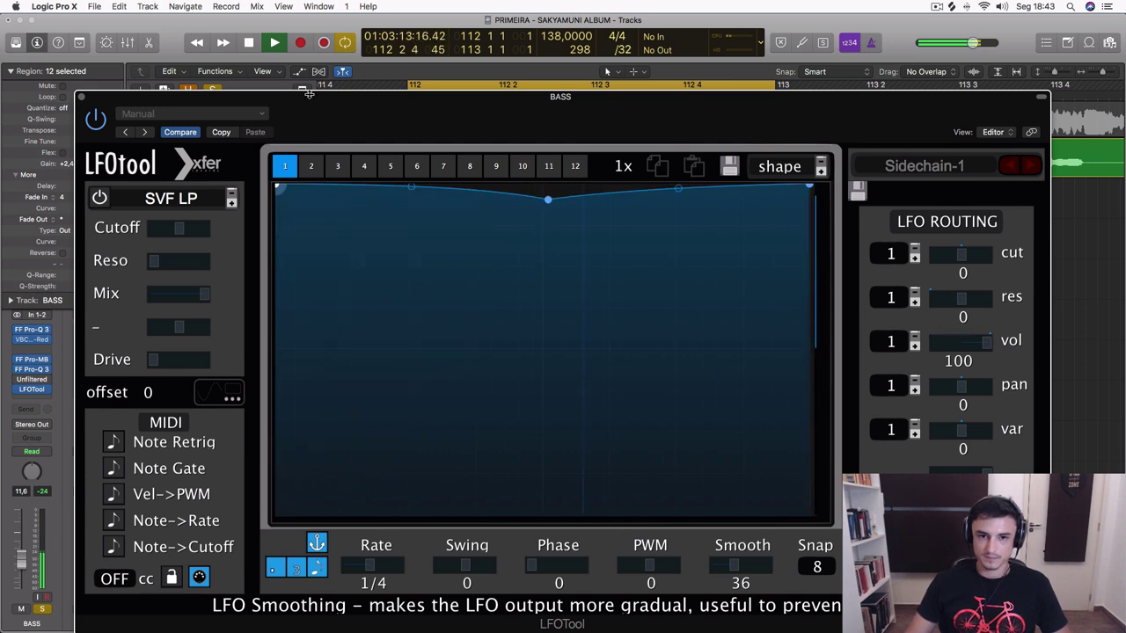
left_click_drag(302, 203, 255, 631)
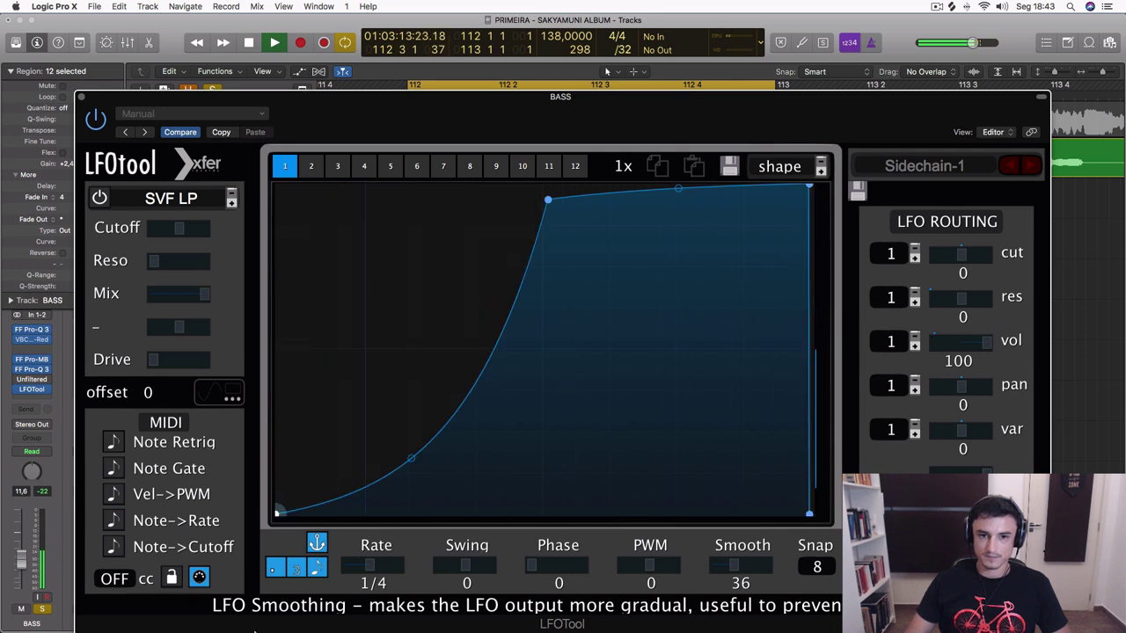
left_click_drag(547, 200, 478, 185)
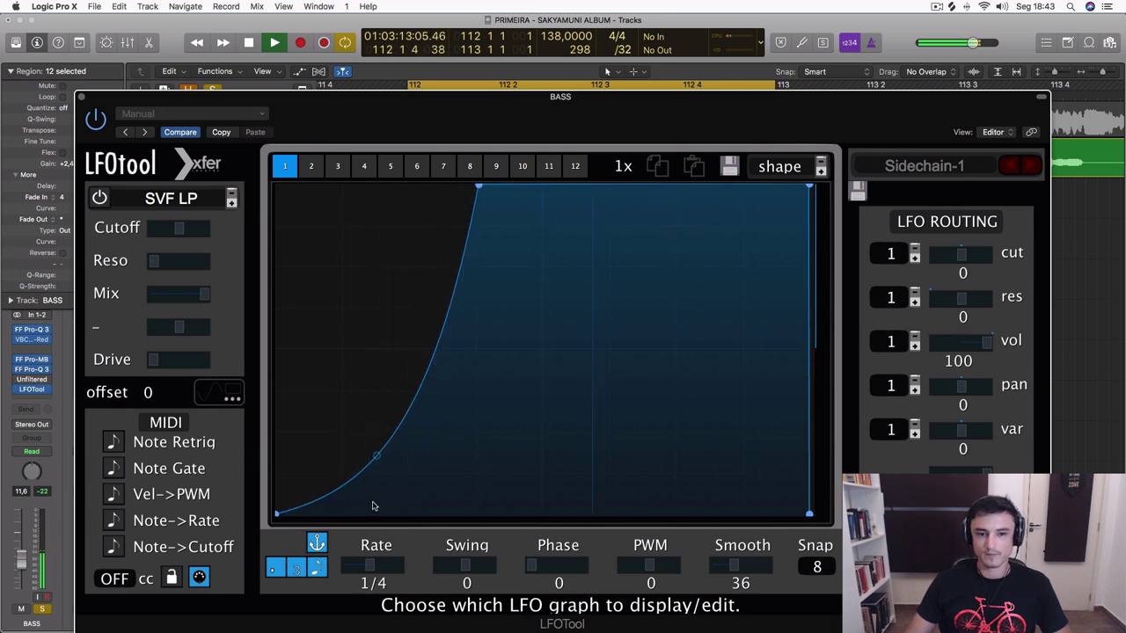
Step: Close the BASS LFOTool window and set an eight-bar cycle range from bar 41 to bar 49
left_click(80, 99)
scroll(454, 255, "down", 6)
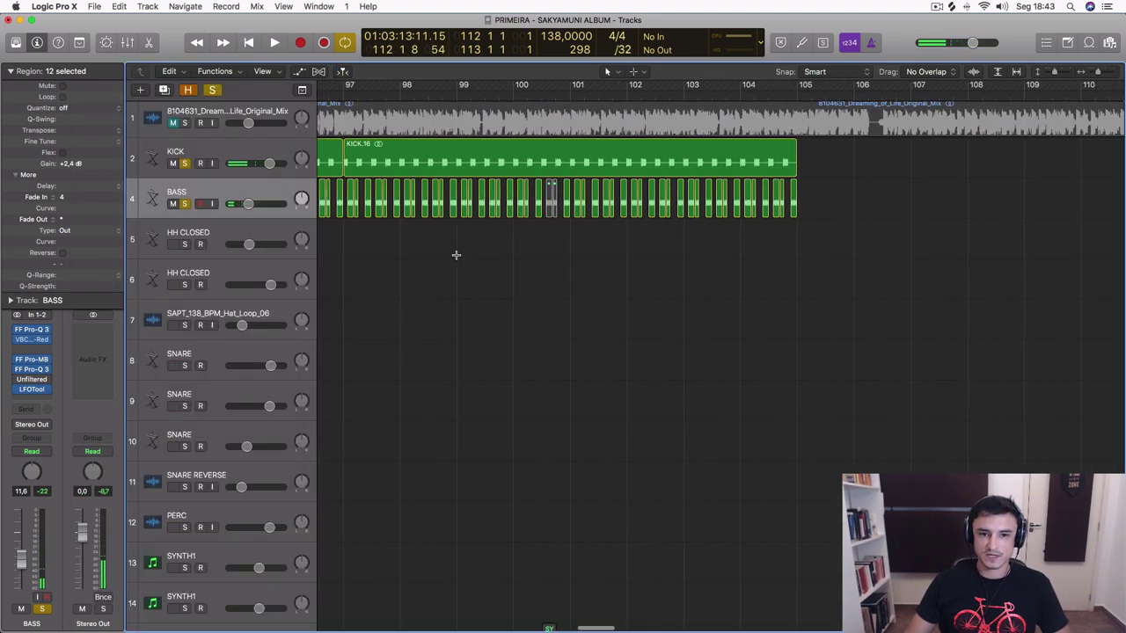
scroll(456, 255, "down", 10)
scroll(457, 255, "left", 5)
left_click_drag(480, 89, 632, 89)
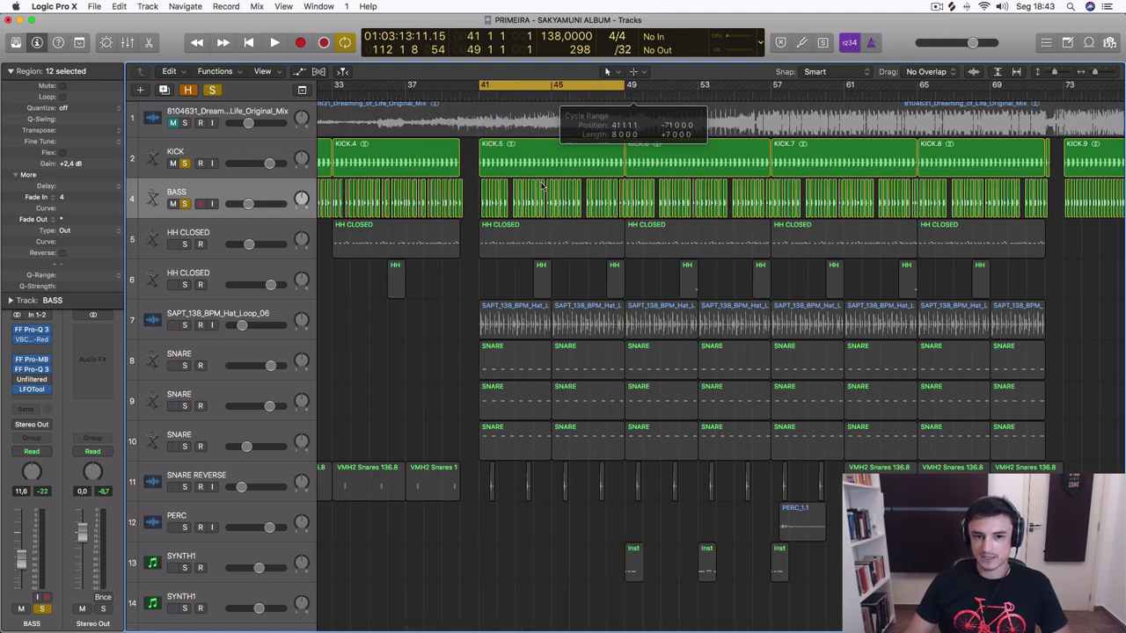
Step: In the hat loop's LFOTool Sidechain-1 curve, lower the start to zero, display the waveform and move the middle point to full level near the start
left_click(190, 330)
key("v")
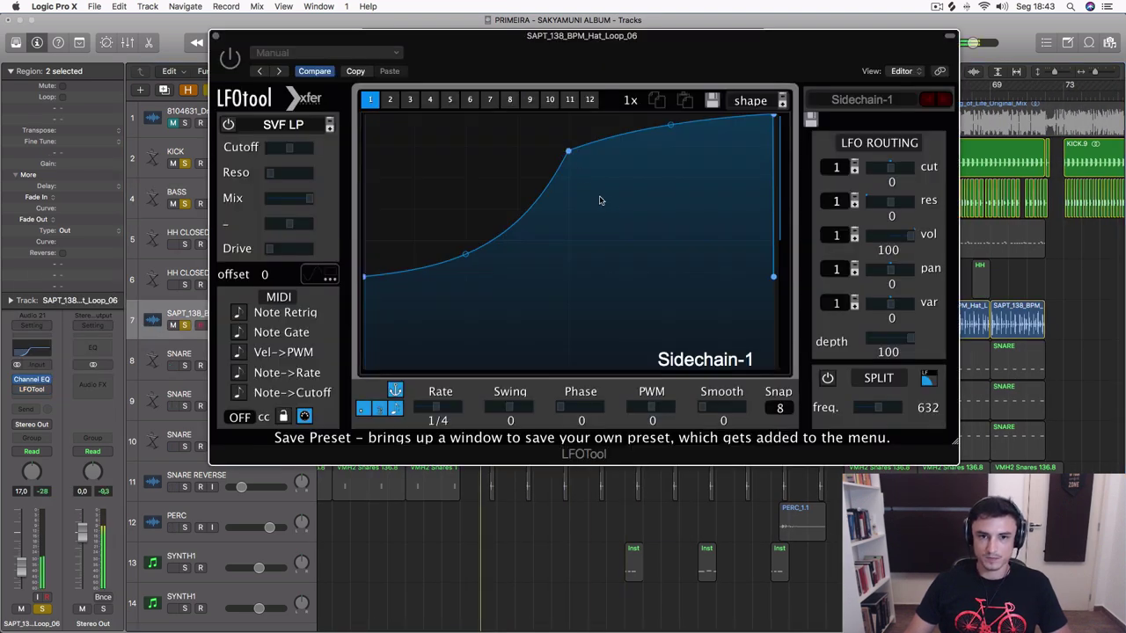
left_click_drag(366, 275, 364, 367)
left_click(316, 275)
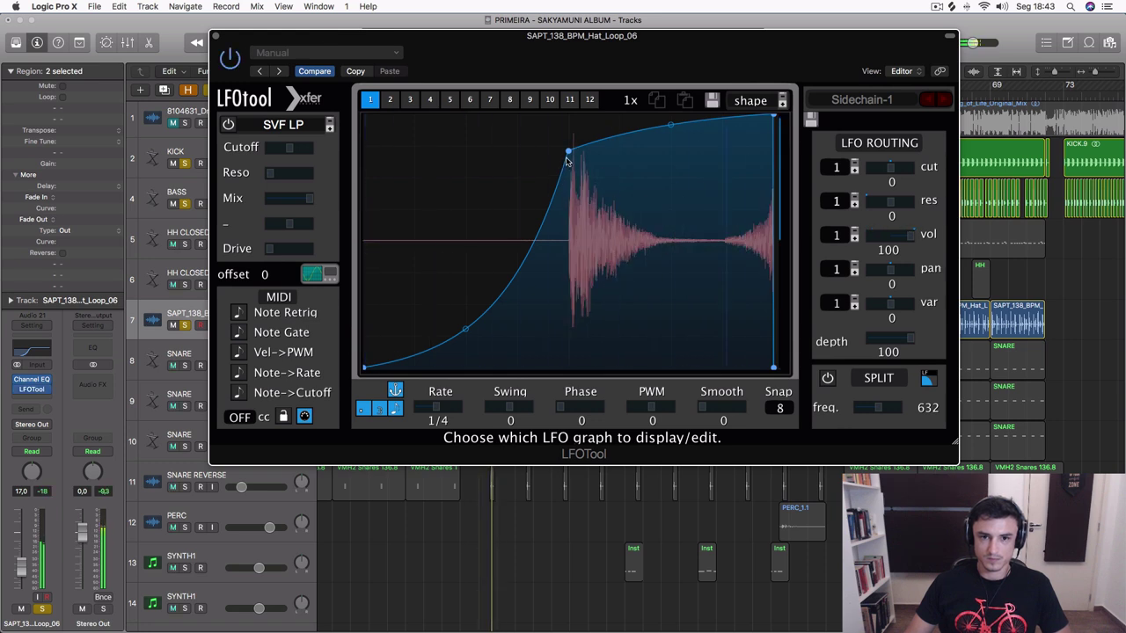
left_click_drag(569, 152, 385, 116)
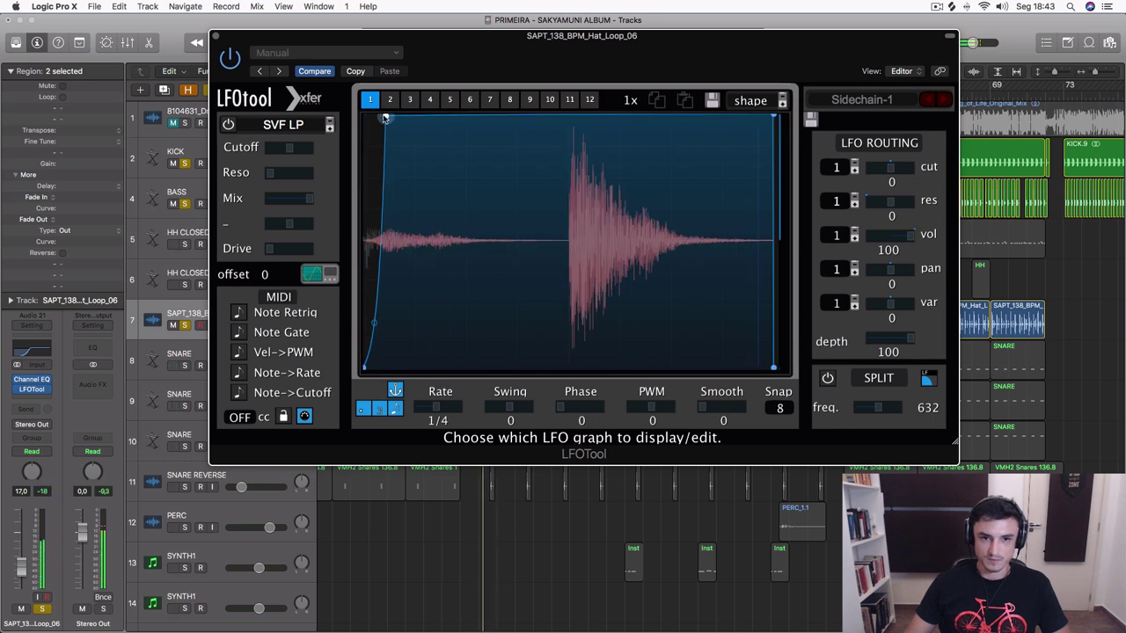
mouse_move(387, 118)
left_mouse_down()
mouse_move(364, 116)
mouse_move(377, 117)
left_mouse_up()
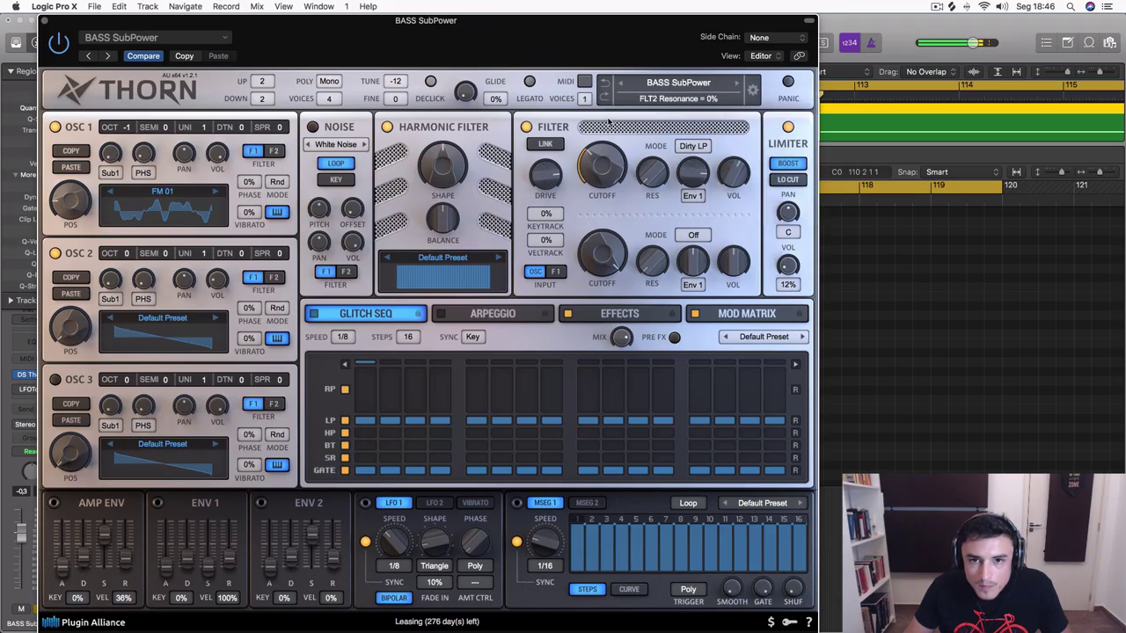
Step: Close the BASS SubPower Thorn window and the Piano Roll, and play the loop with LFOTool's Sidechain-1 curve
left_click(44, 20)
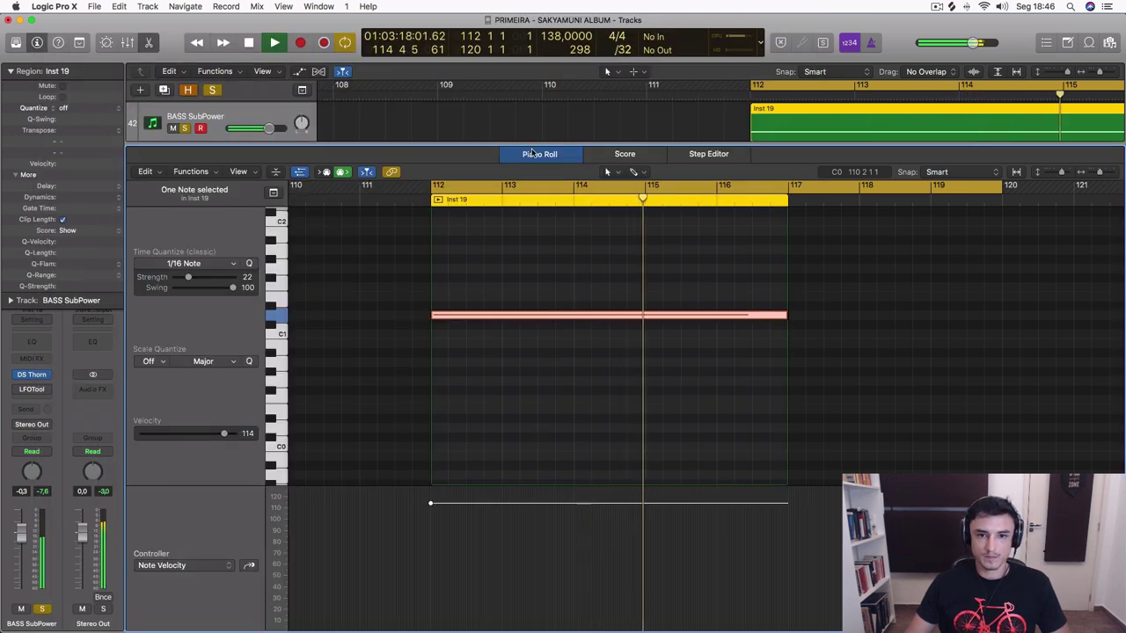
key("e")
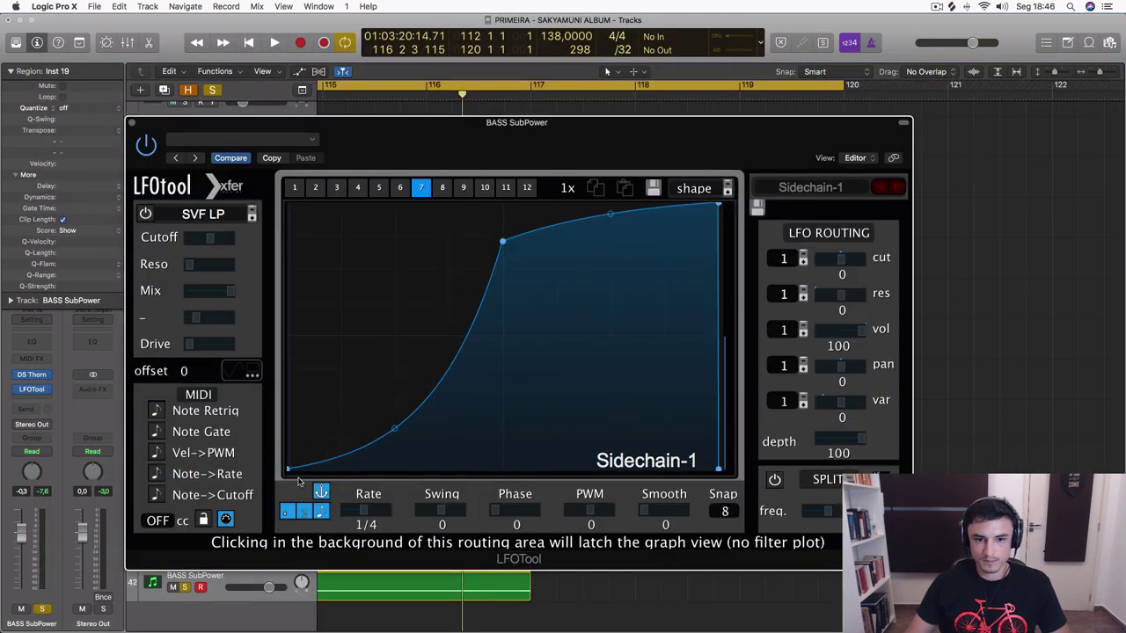
key("space")
Step: Reshape BASS SubPower's LFOTool graph 7 with an extra low point near the start and the middle point near full level, and raise the filter cutoff
mouse_move(396, 429)
left_mouse_down()
mouse_move(402, 467)
mouse_move(400, 420)
left_mouse_up()
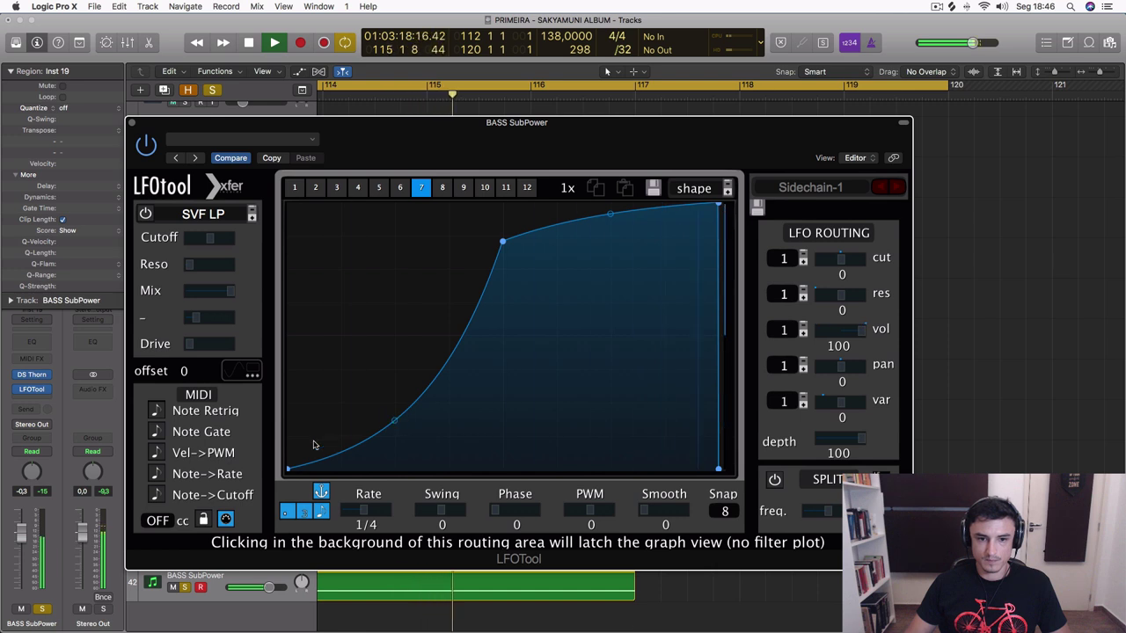
mouse_move(369, 440)
left_mouse_down()
mouse_move(376, 469)
mouse_move(370, 453)
left_mouse_up()
mouse_move(435, 306)
left_mouse_down()
mouse_move(415, 268)
mouse_move(421, 317)
left_mouse_up()
left_click_drag(501, 249, 521, 205)
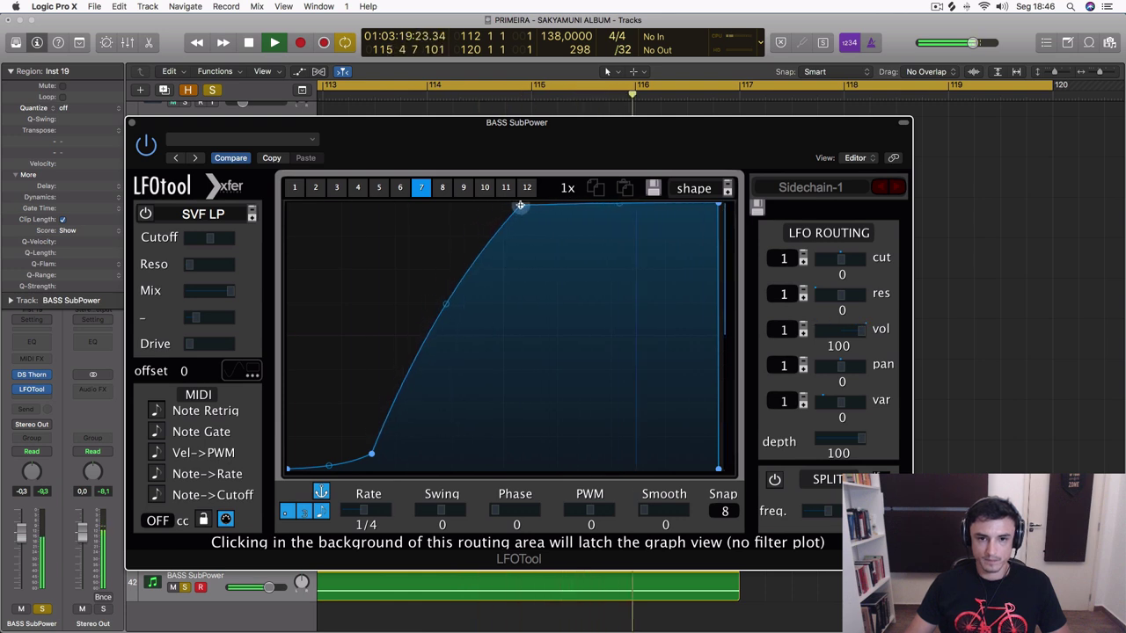
left_click_drag(210, 238, 226, 239)
key("space")
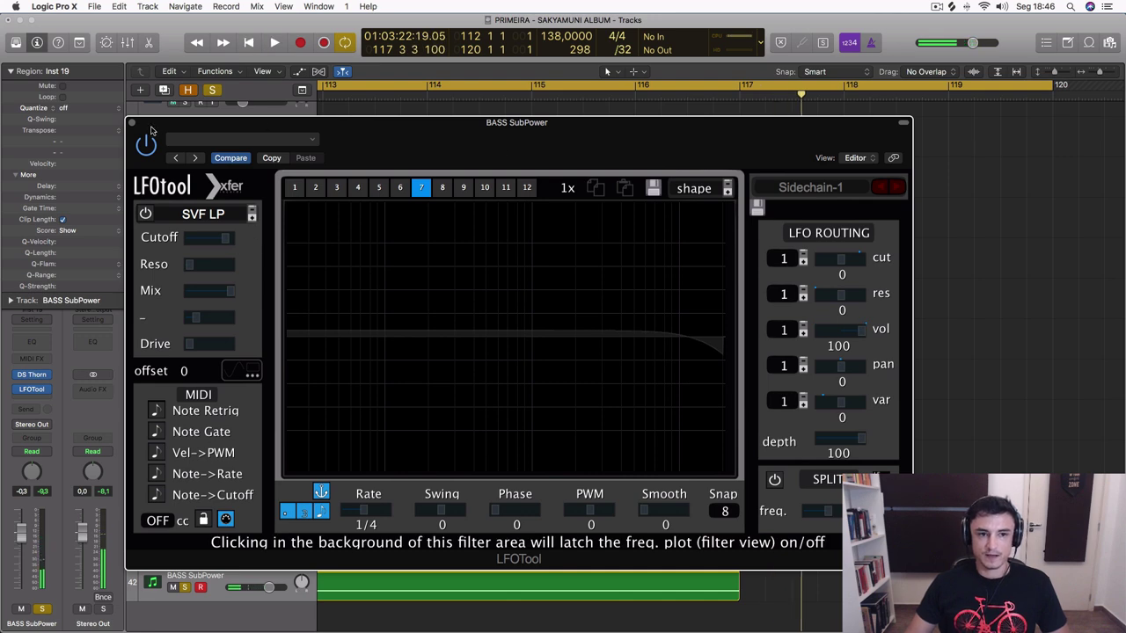
Step: Shorten the cycle range so it runs from bar 112 to bar 117 around the Inst 19 region
left_click_drag(152, 131, 351, 409)
key("super+Left")
key("super+Left")
key("super+Left")
key("super+Left")
key("super+Left")
key("super+Left")
key("super+Left")
key("super+Left")
mouse_move(580, 85)
left_mouse_down()
mouse_move(477, 97)
mouse_move(422, 138)
left_mouse_up()
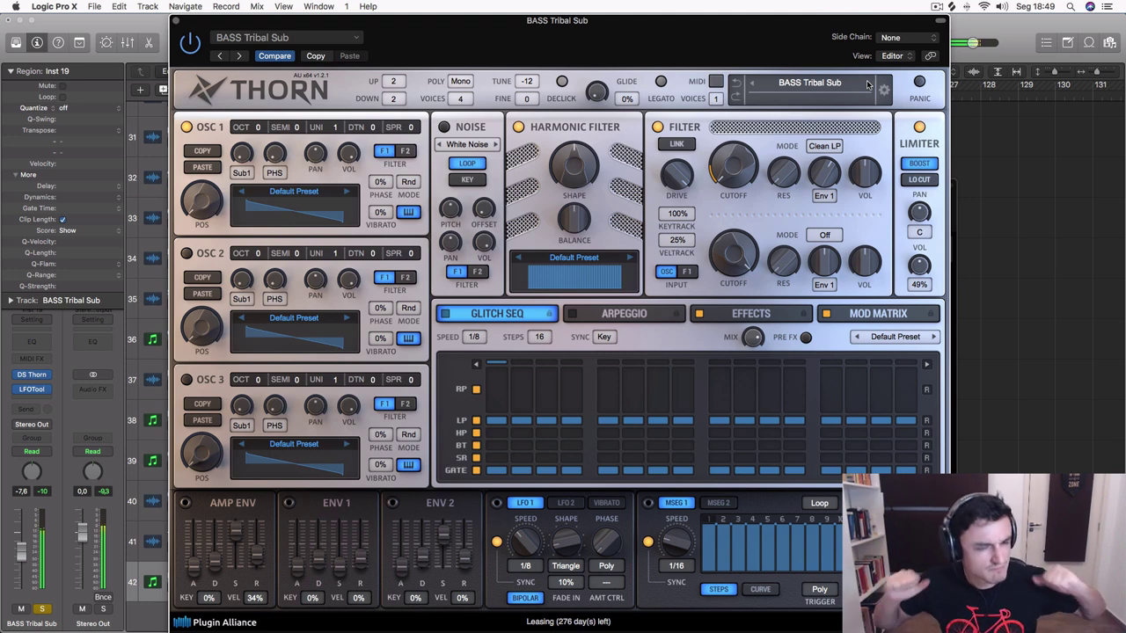
Step: Set Thorn's first filter cutoff to 60.9 Hz, adjust the harmonic filter's shape and its balance to 46%, and close the Thorn and LFOTool windows
mouse_move(754, 157)
left_click_drag(743, 159, 741, 152)
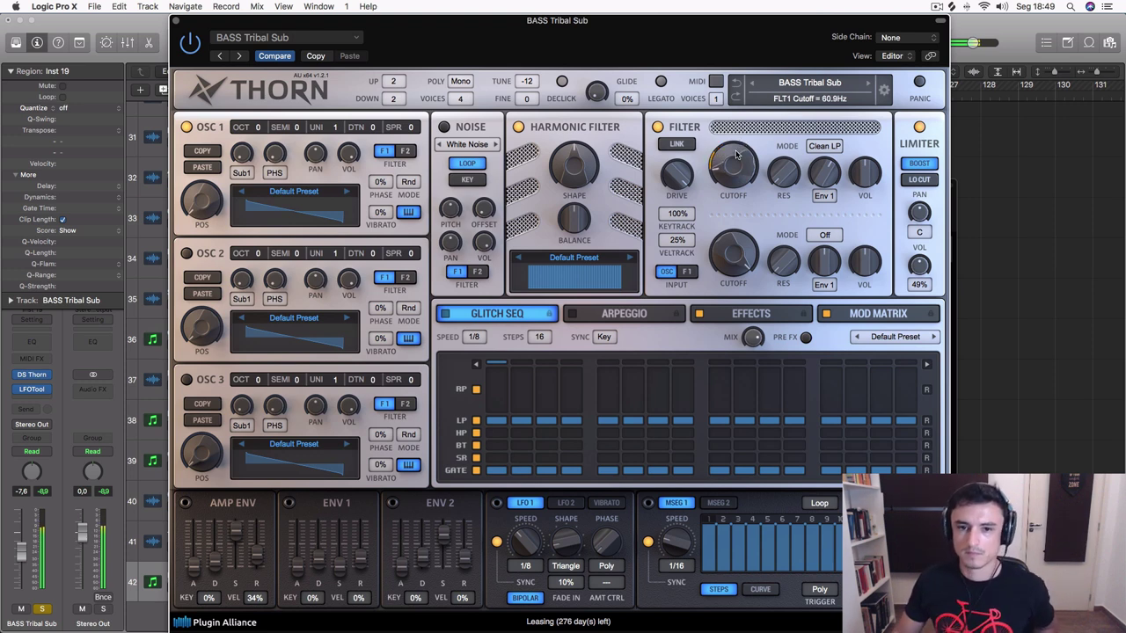
mouse_move(574, 166)
left_click_drag(575, 155, 574, 148)
mouse_move(572, 219)
left_mouse_down()
mouse_move(573, 182)
mouse_move(561, 238)
mouse_move(567, 222)
left_mouse_up()
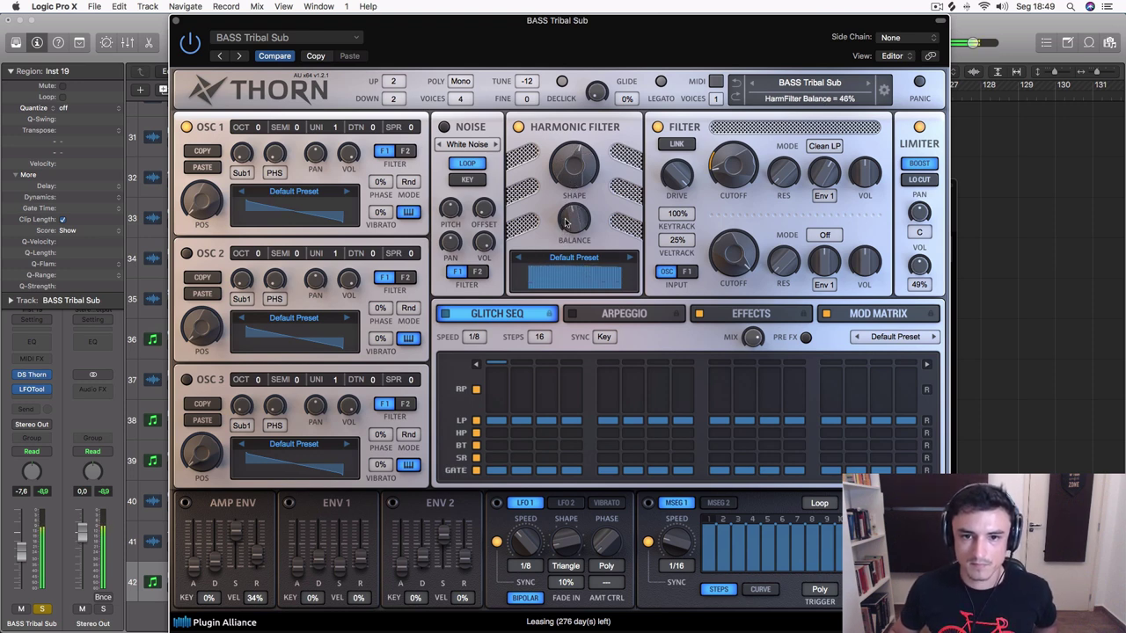
left_click(175, 19)
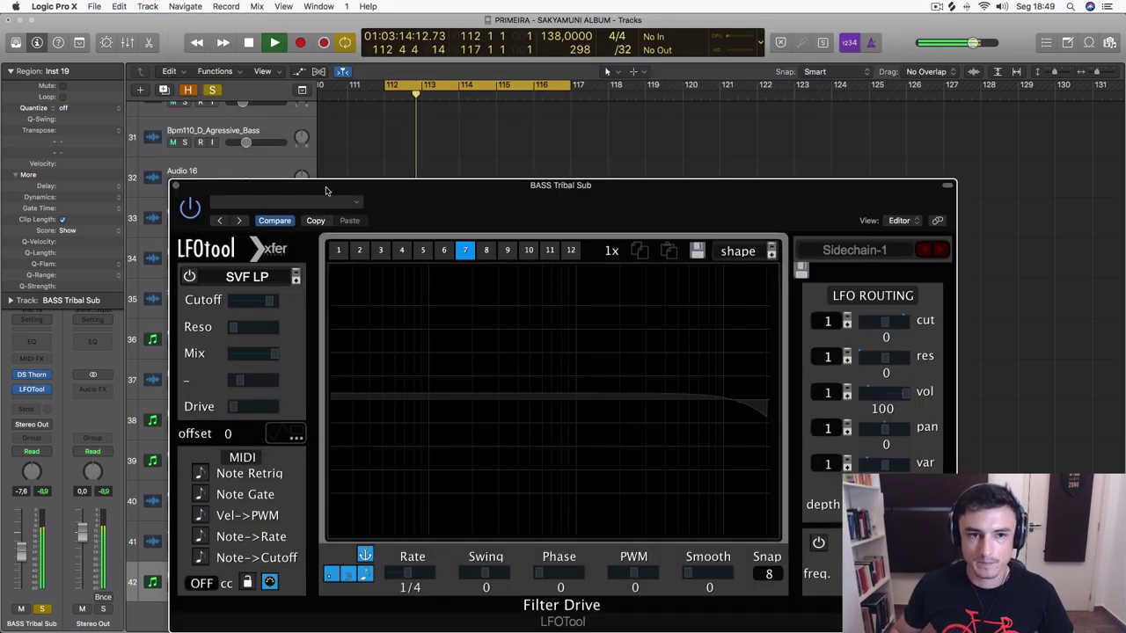
left_click(175, 186)
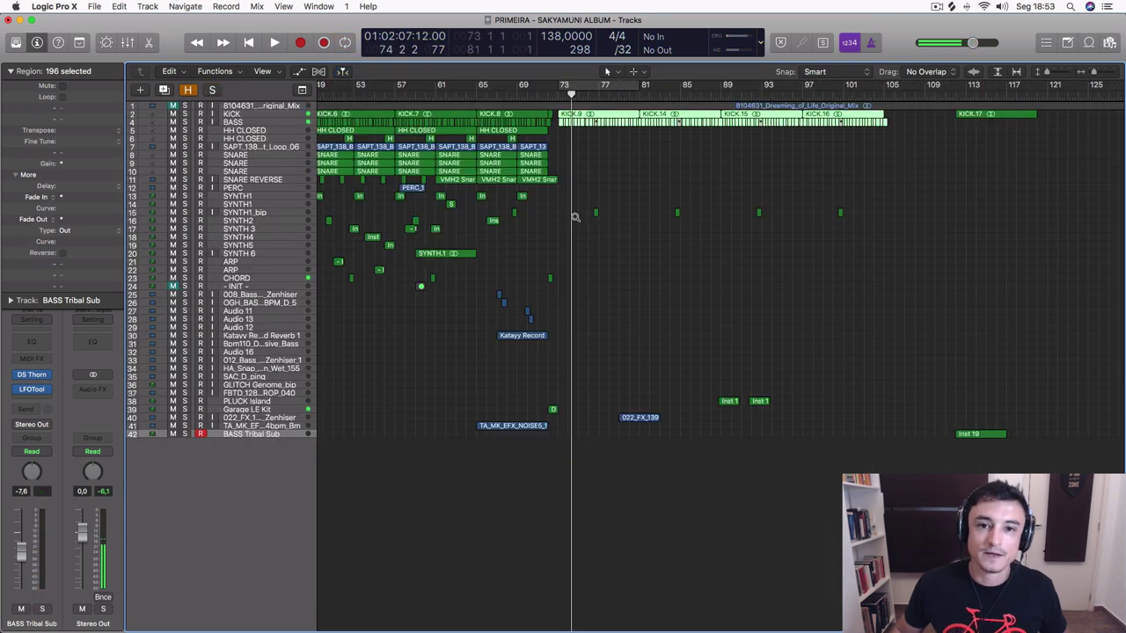